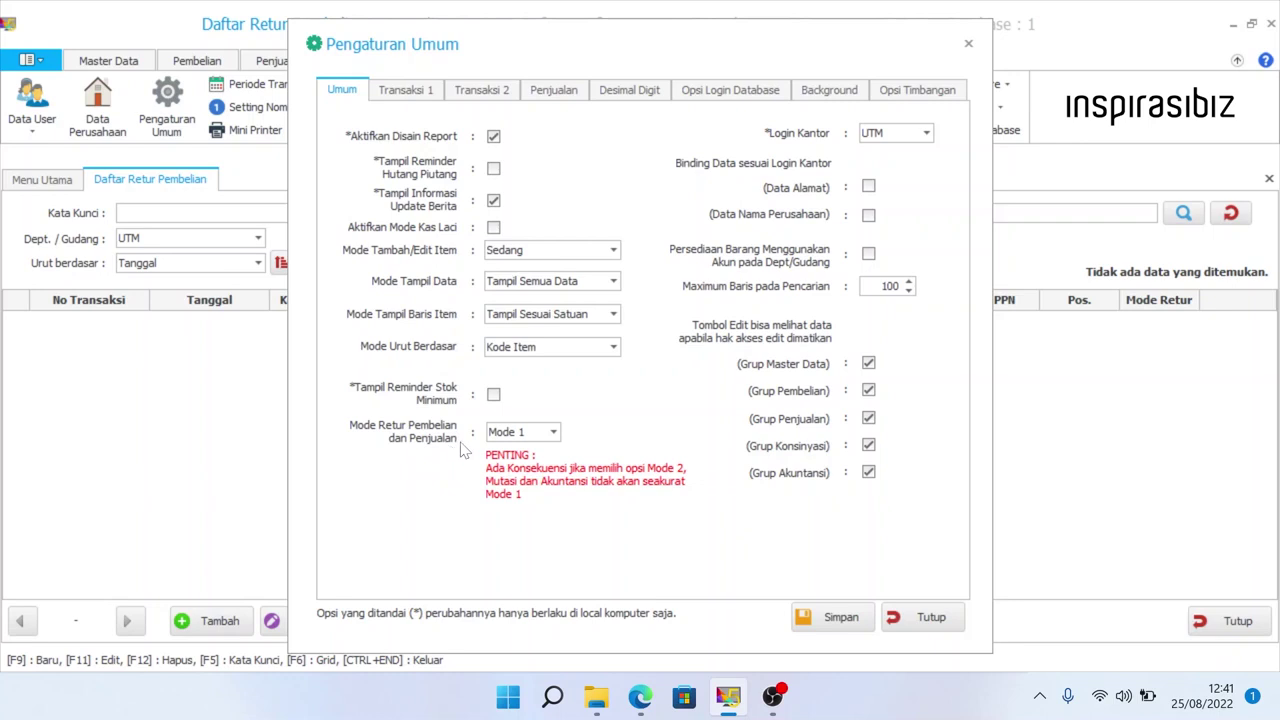
View the purchase and sales return mode options, close the general settings without saving, and start a new purchase return.
click(553, 433)
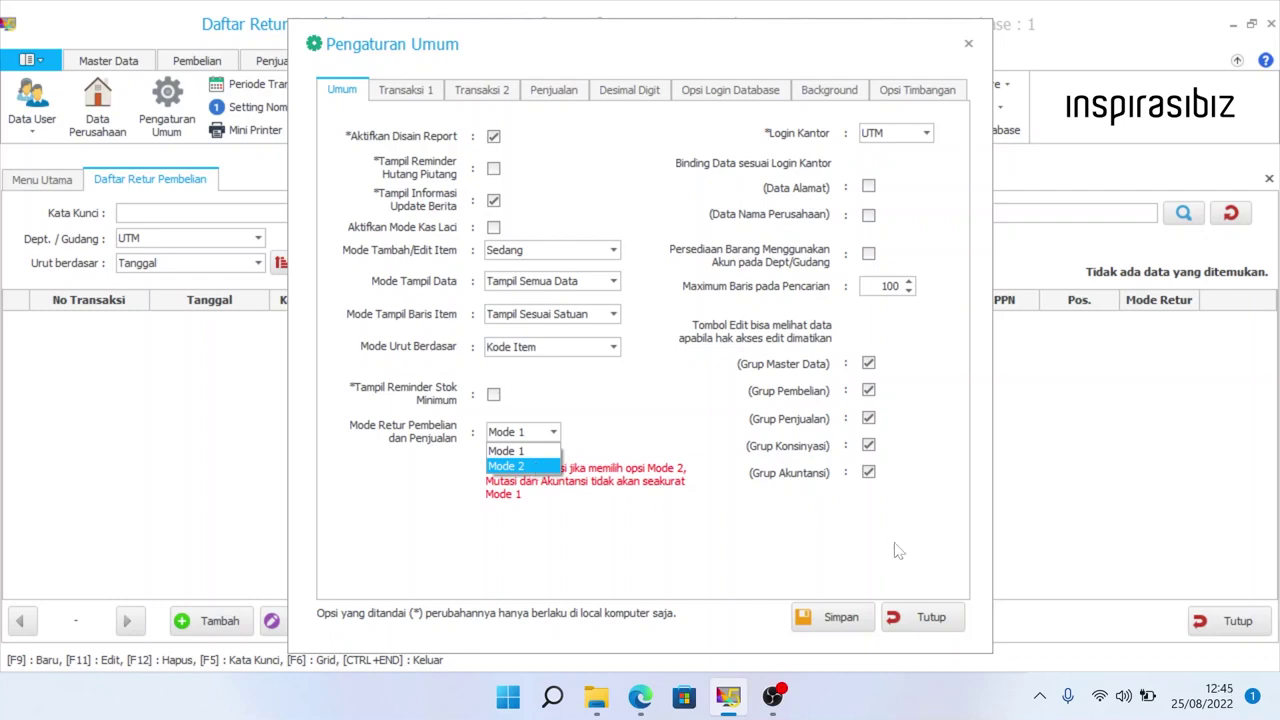
click(912, 620)
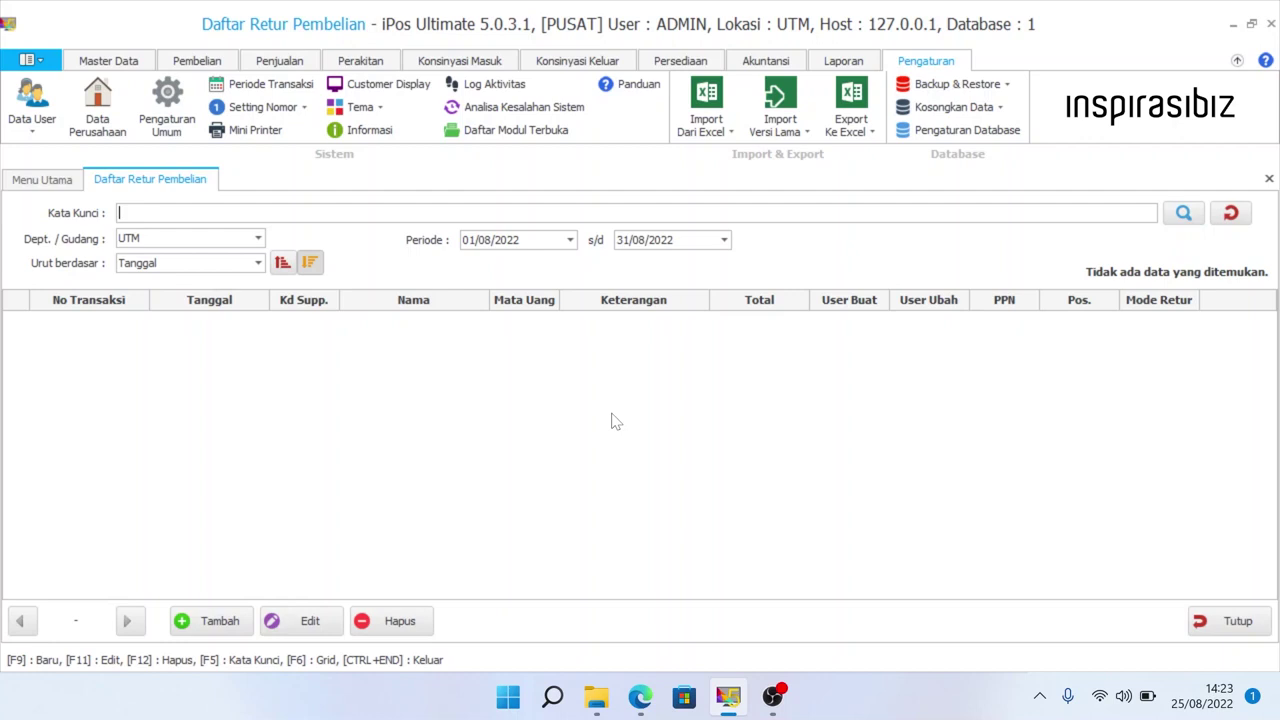
click(220, 618)
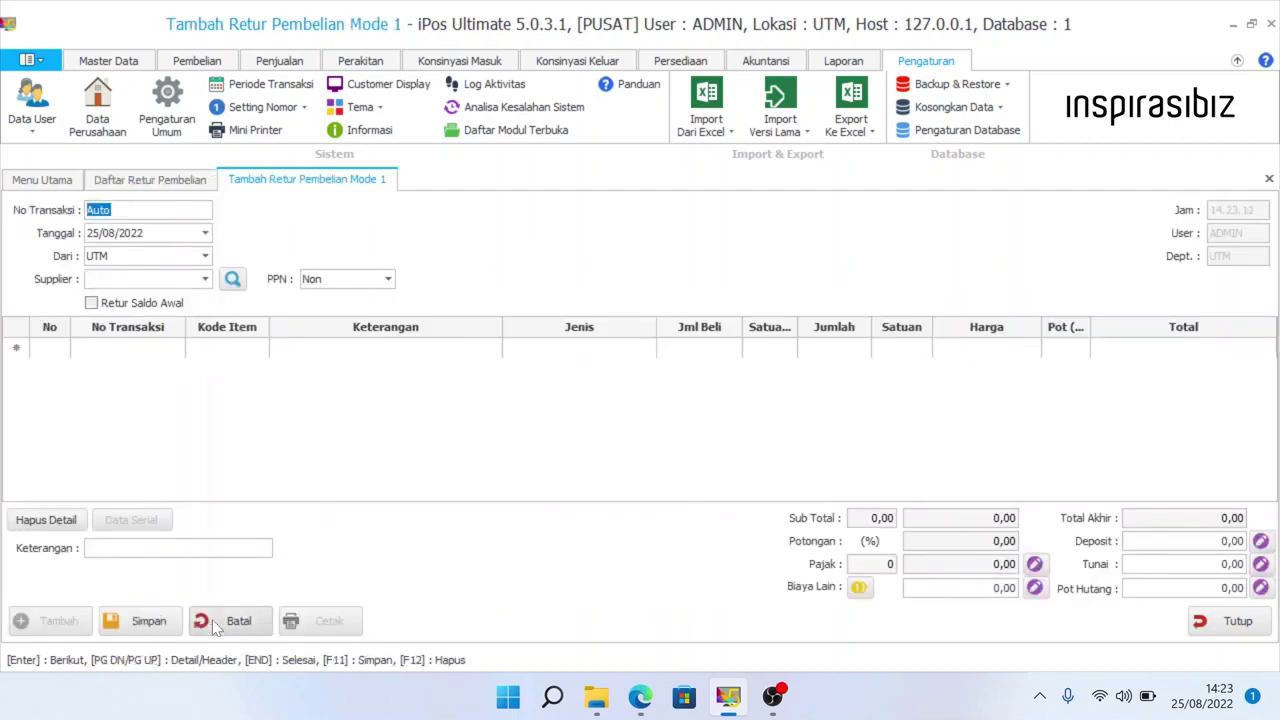
Go through the new return's transaction number, date, Dari, Supplier and PPN fields, keeping their default values.
click(140, 210)
double_click(100, 210)
key(Return)
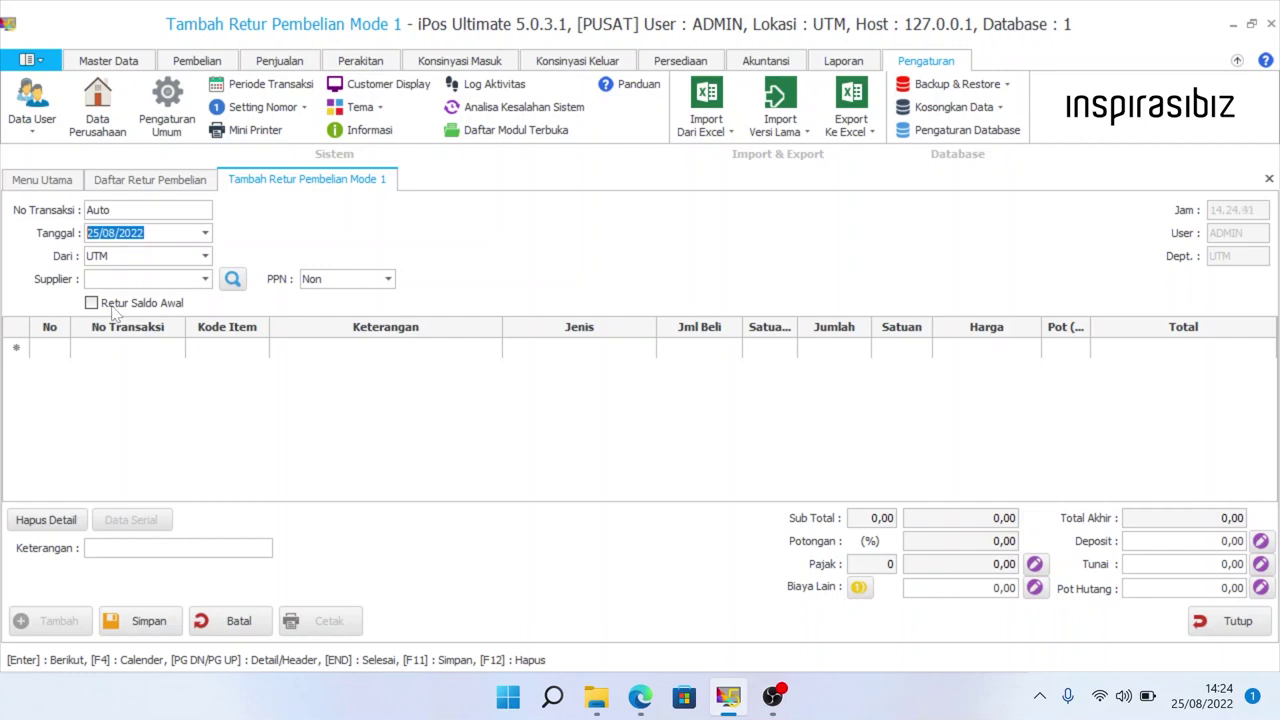
key(Return)
key(Return)
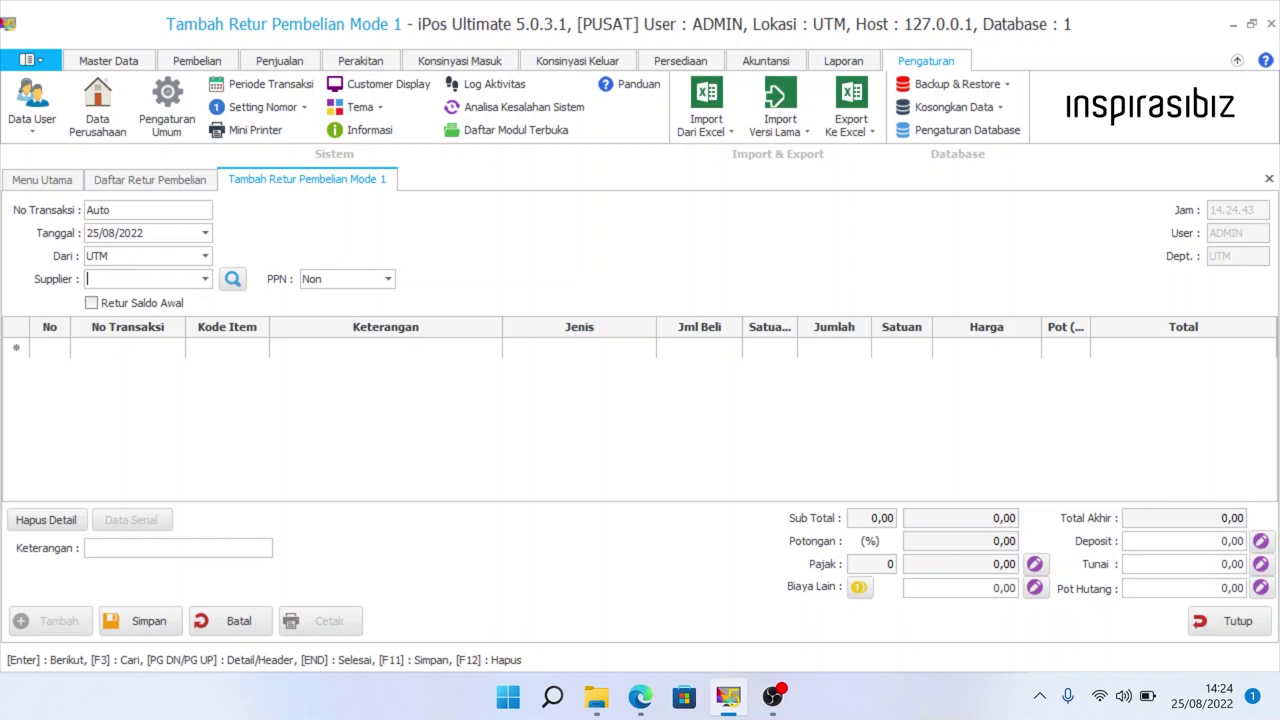
click(348, 282)
click(350, 285)
Enable the Retur Saldo Awal option, review the Dari and PPN fields, and disable the option again.
click(155, 308)
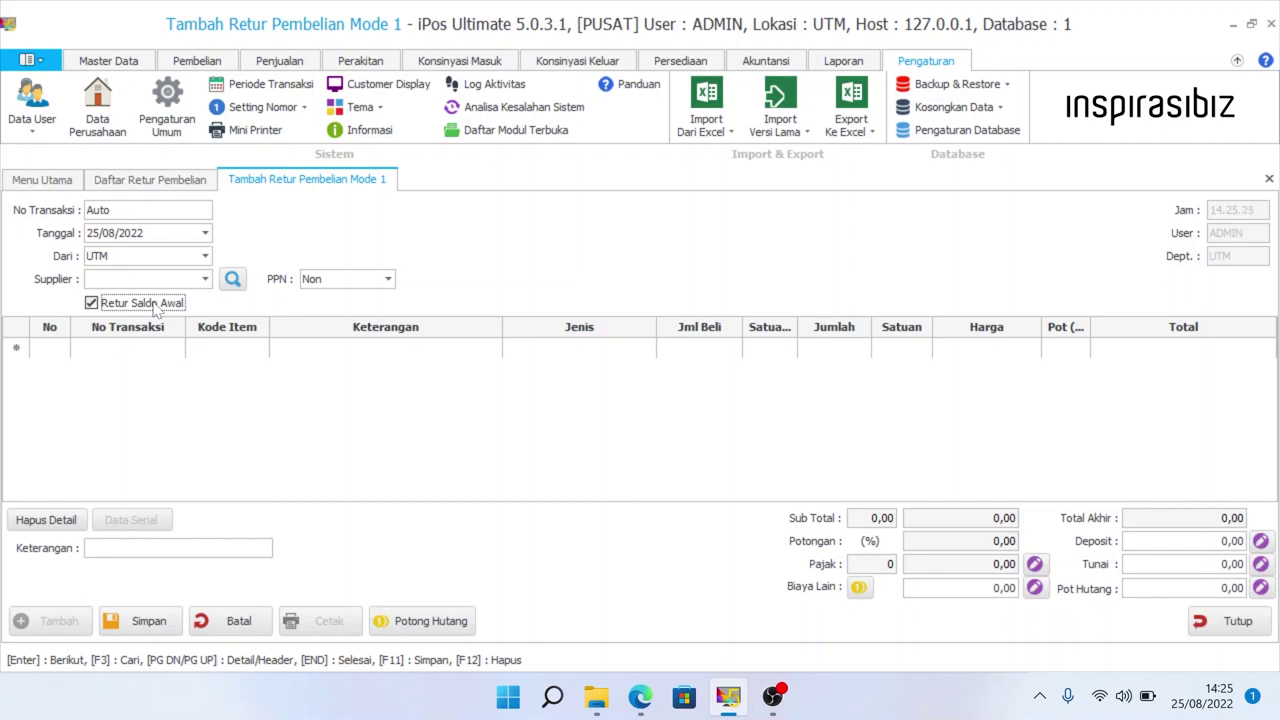
click(118, 258)
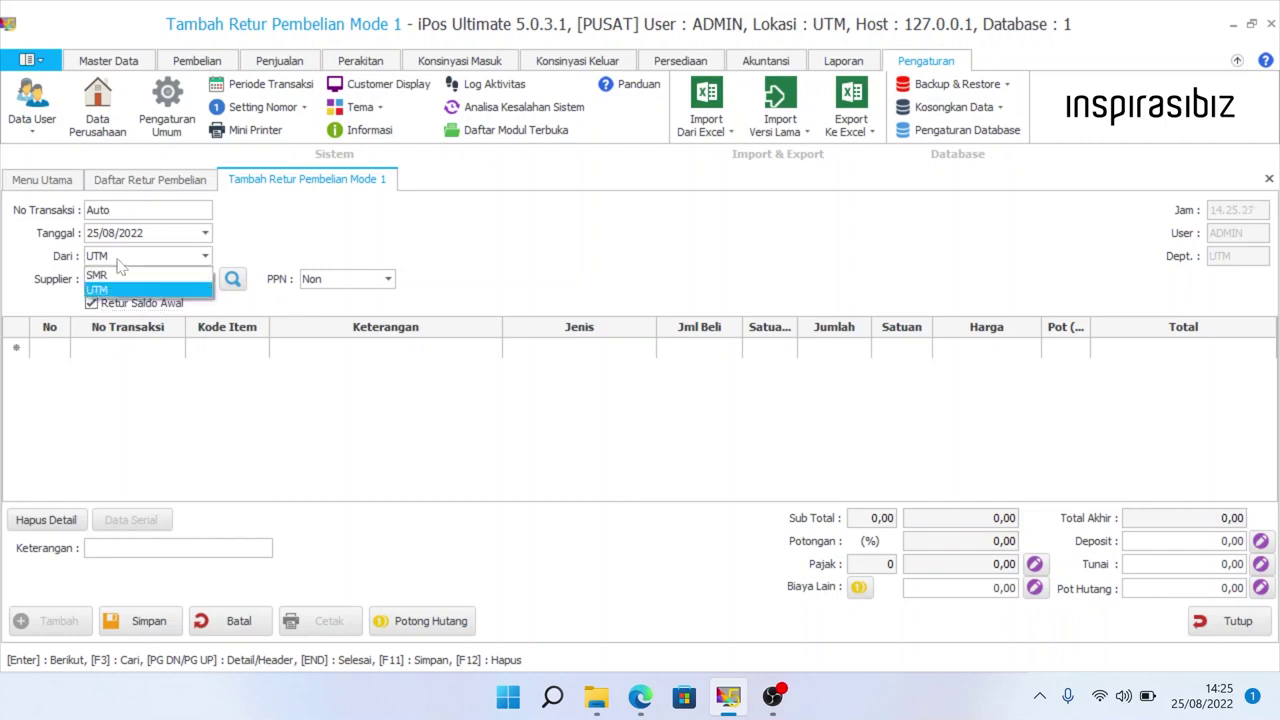
click(118, 262)
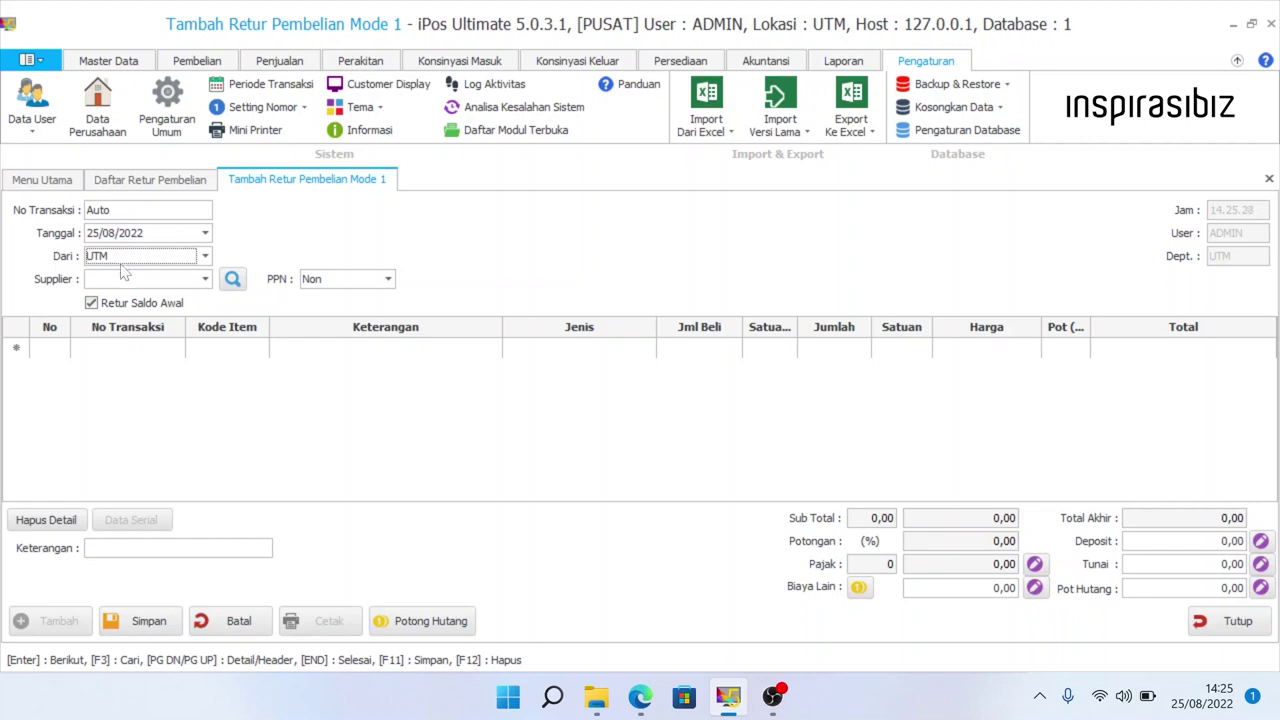
key(Return)
click(347, 281)
click(349, 287)
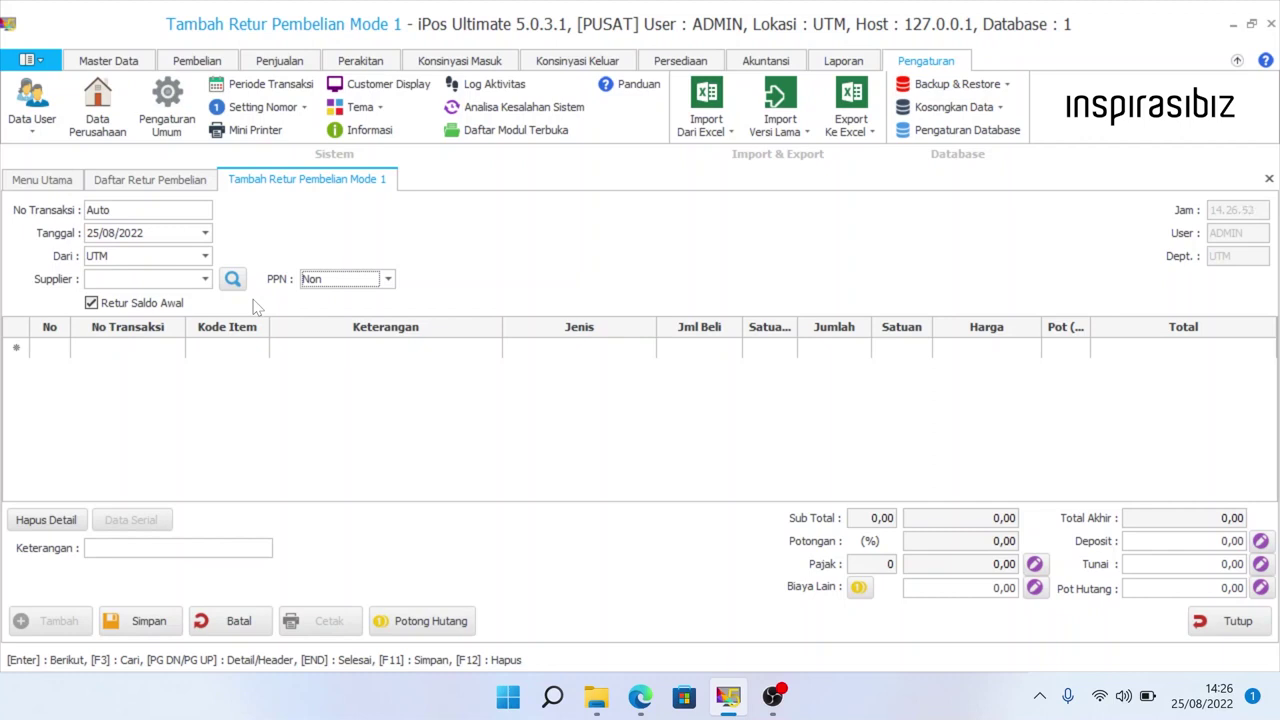
click(149, 308)
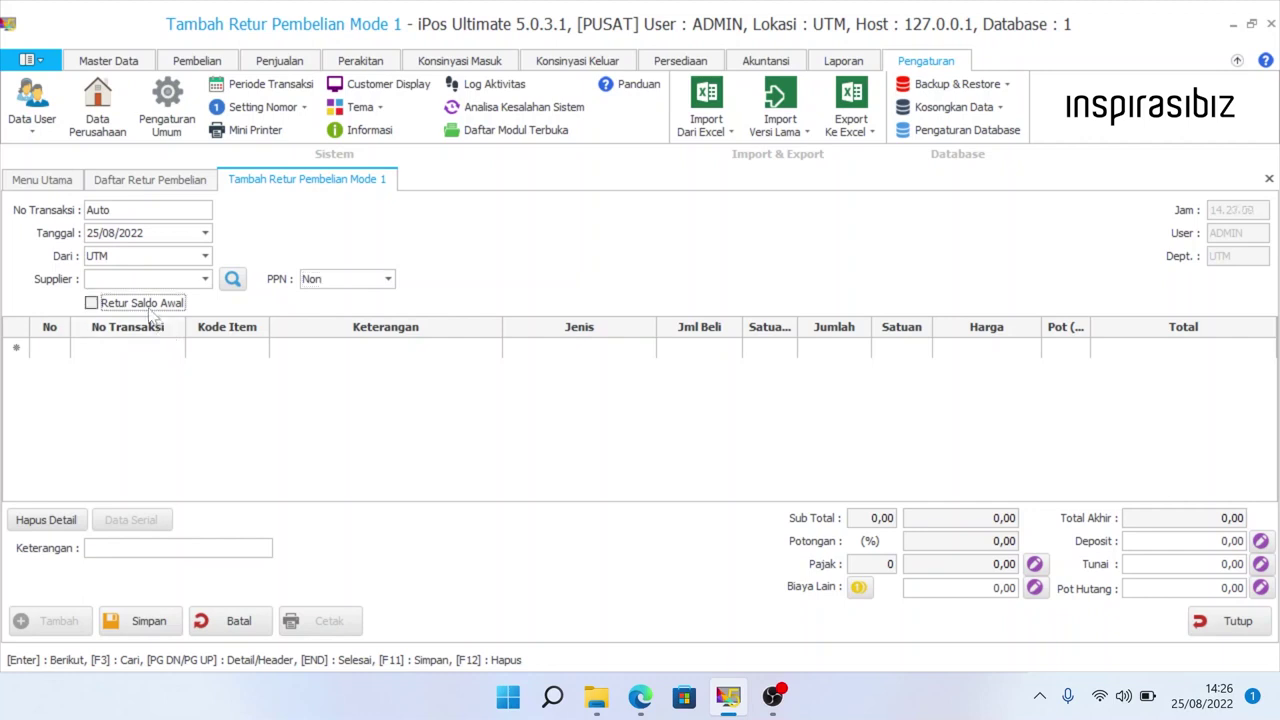
Check the Supplier field and the available PPN choices in the purchase return header.
click(166, 434)
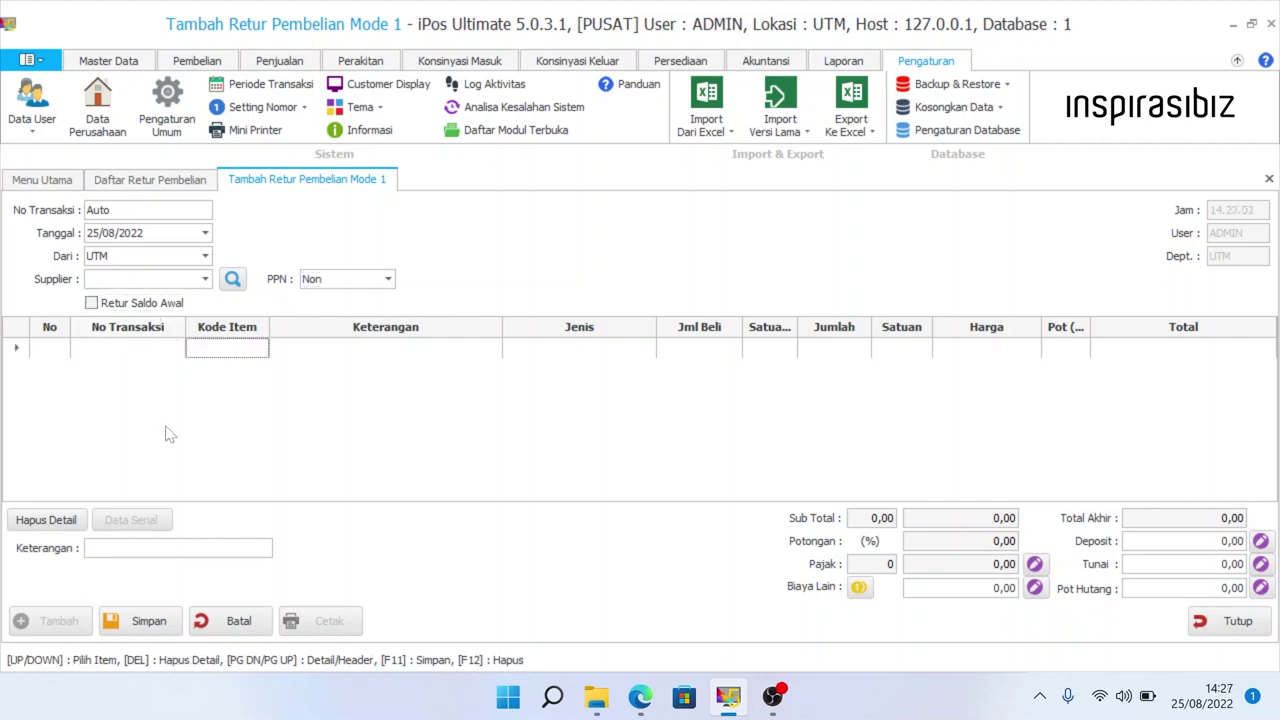
click(175, 258)
key(Return)
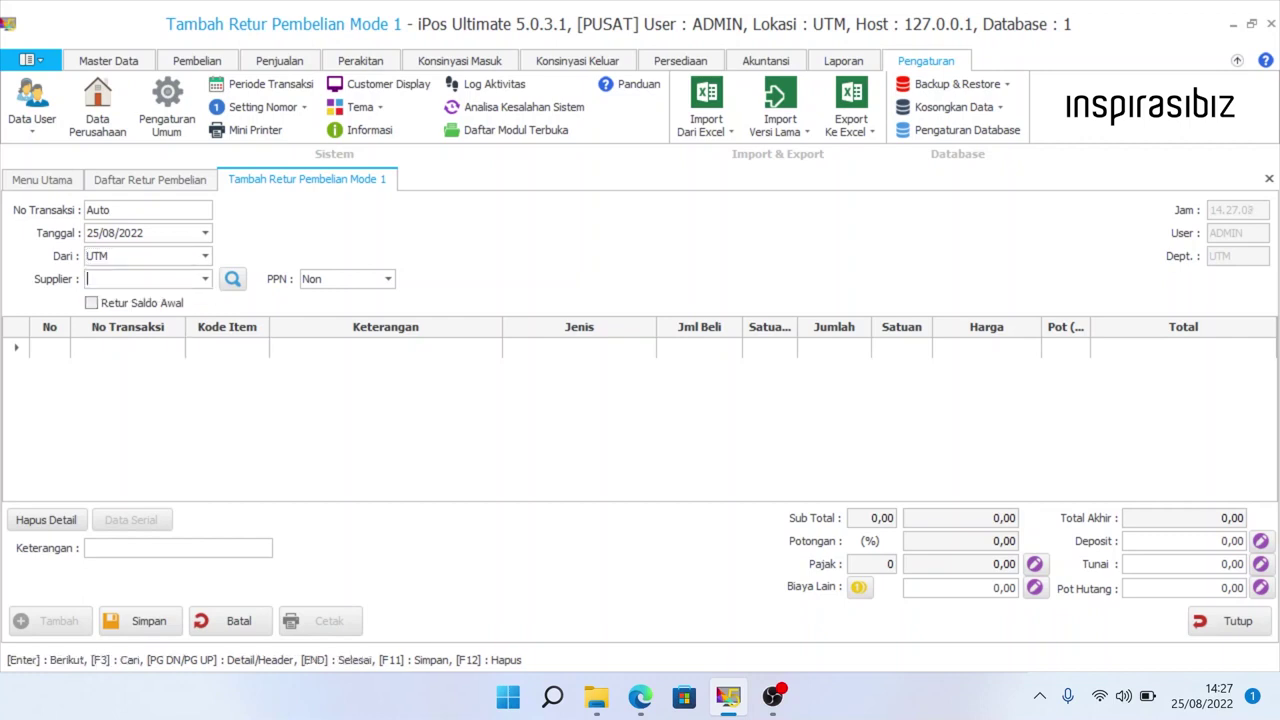
click(338, 285)
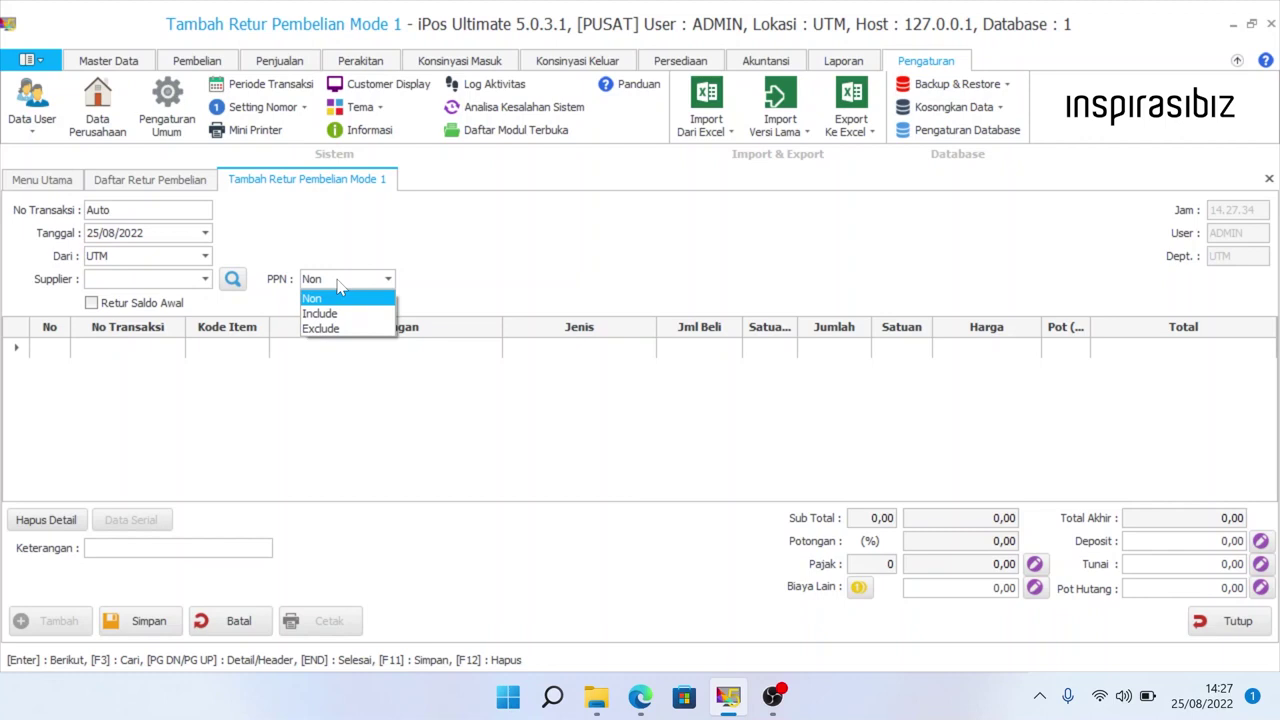
Open purchase transaction 0001/BL/UTM/0822 from the purchase list.
click(190, 62)
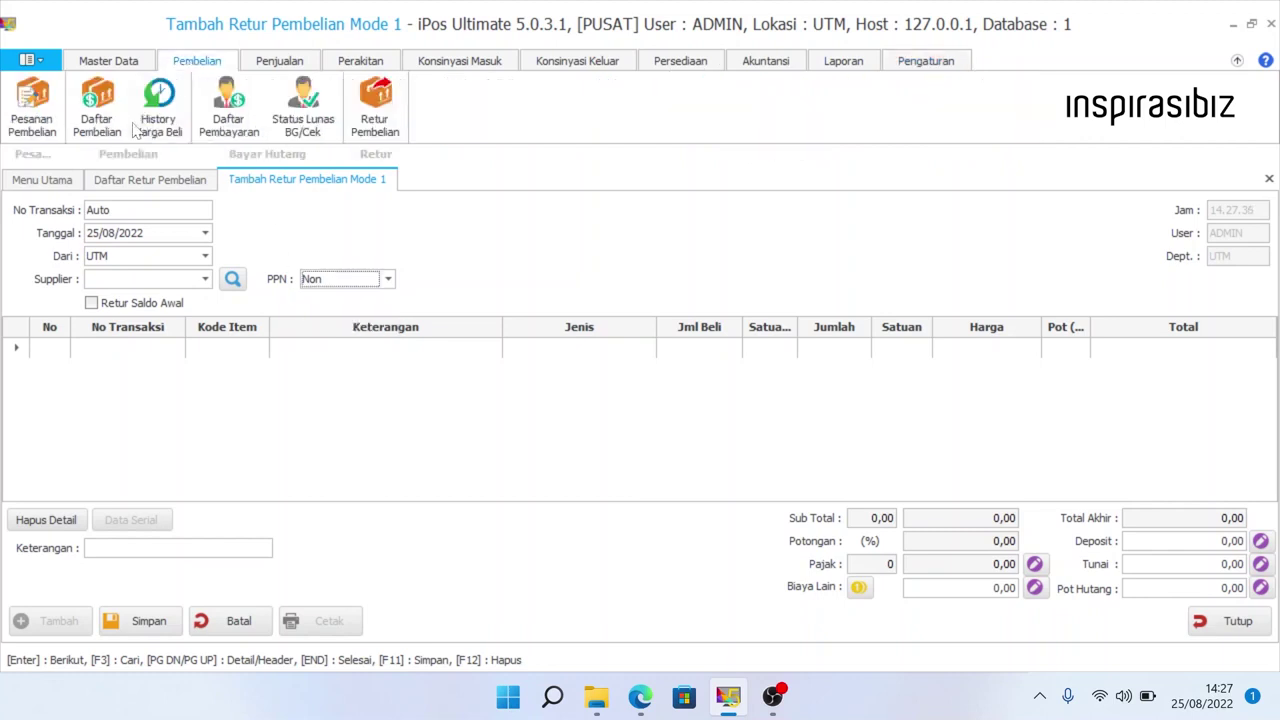
click(97, 108)
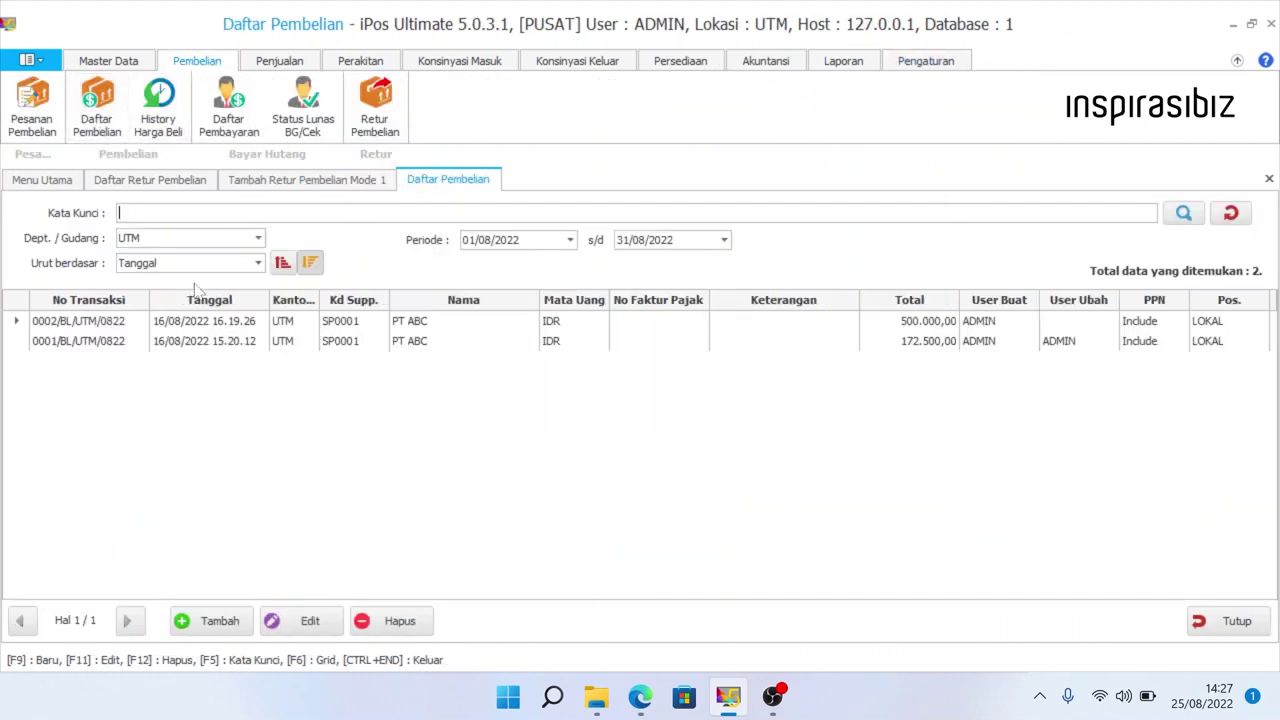
click(201, 343)
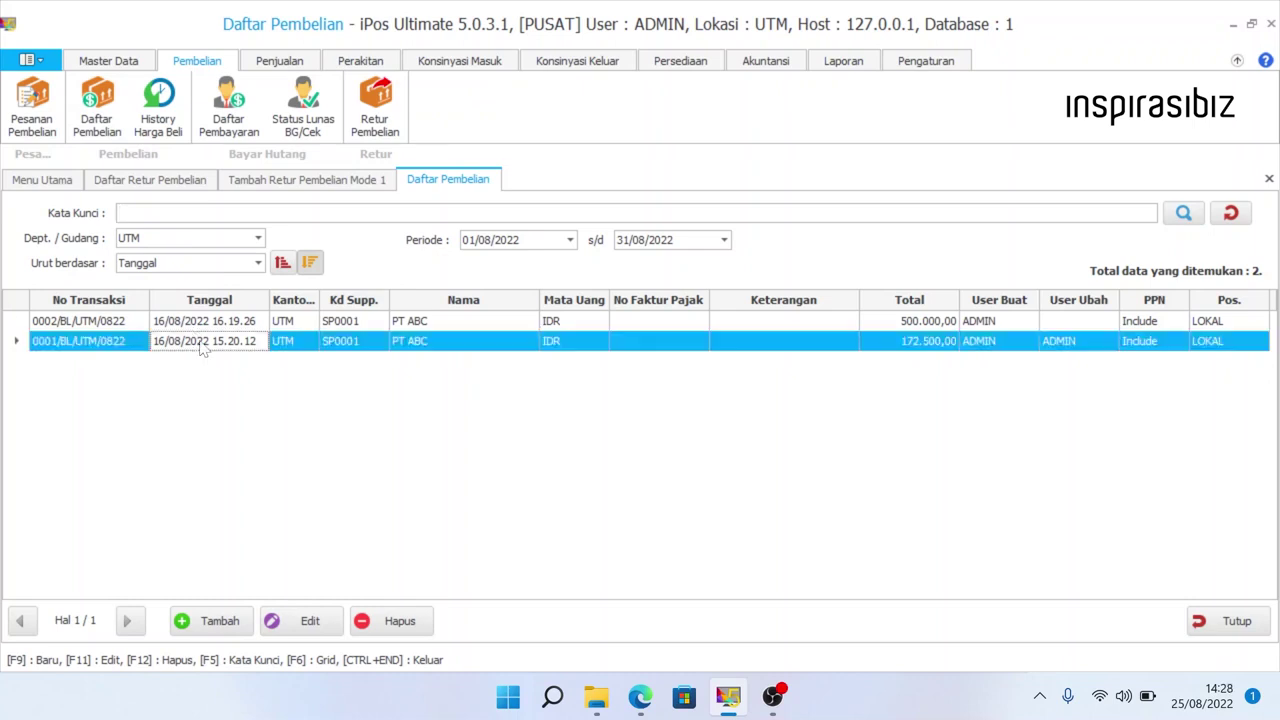
right_click(201, 343)
click(227, 356)
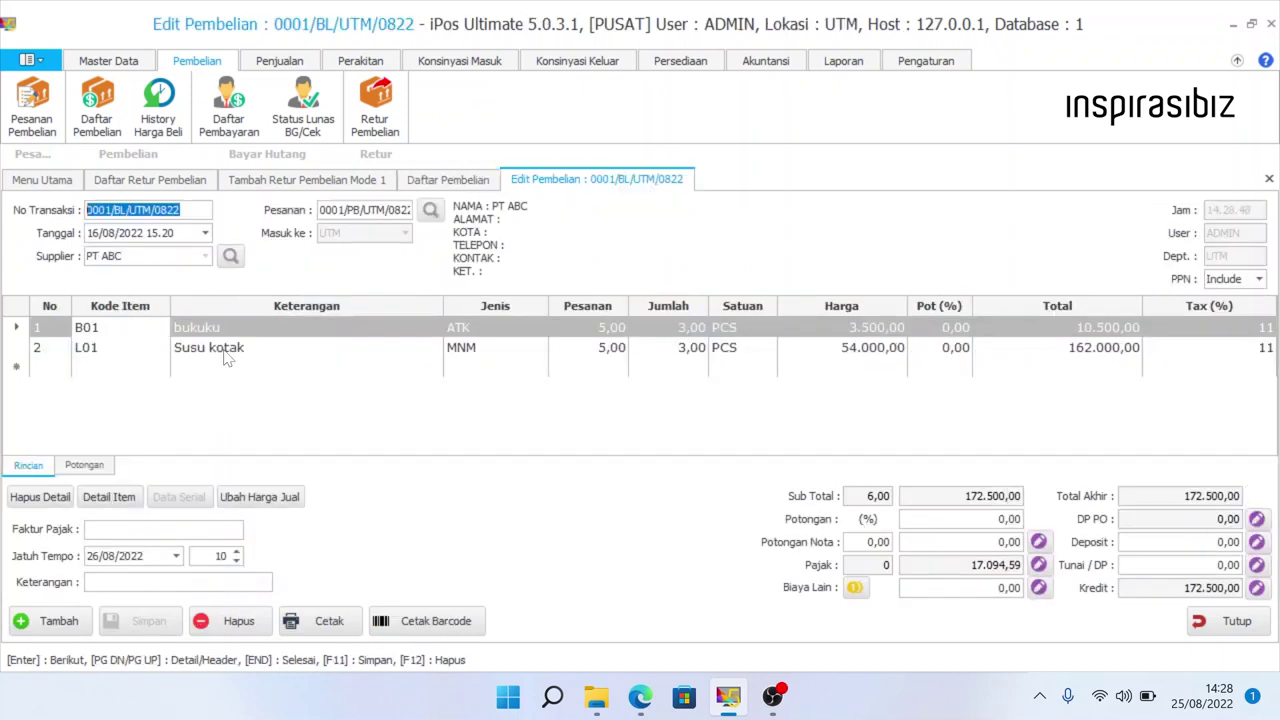
Examine the purchase's Susu kotak line, supplier and PPN type as reference for the return.
click(231, 357)
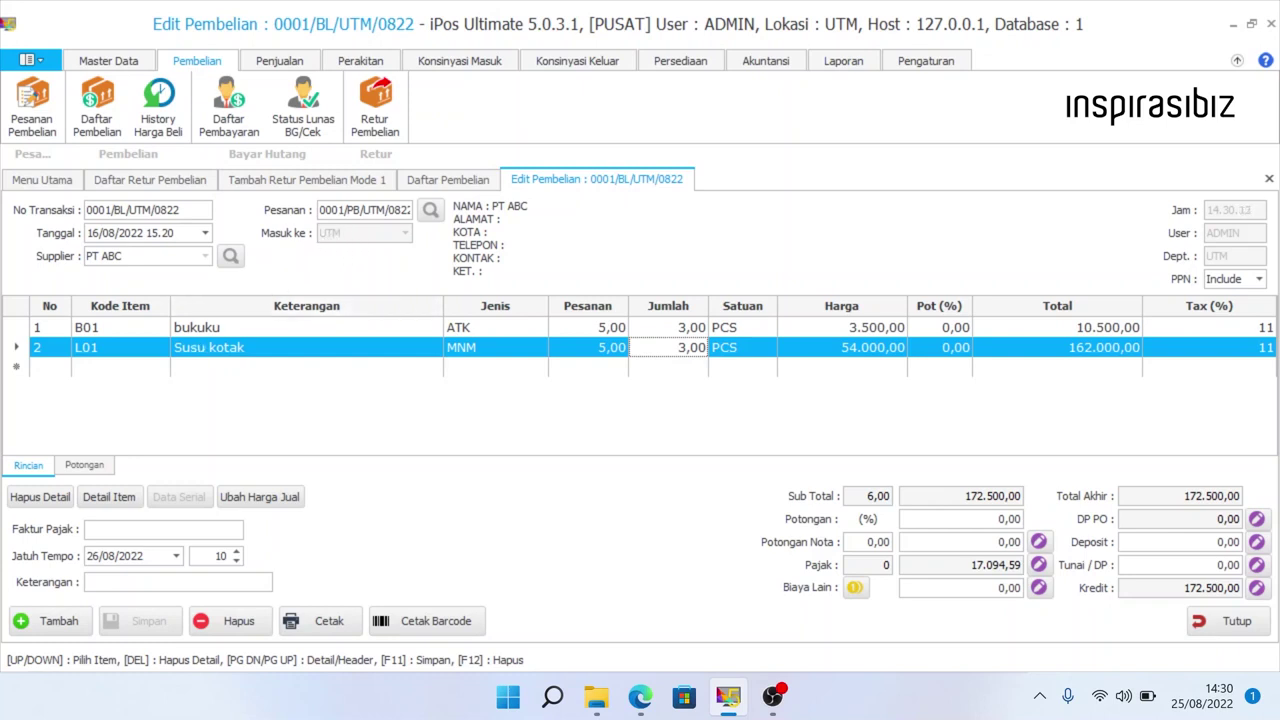
key(Page_Up)
key(shift+Left)
key(shift+Left)
key(shift+Left)
key(shift+Left)
key(shift+Left)
key(shift+Left)
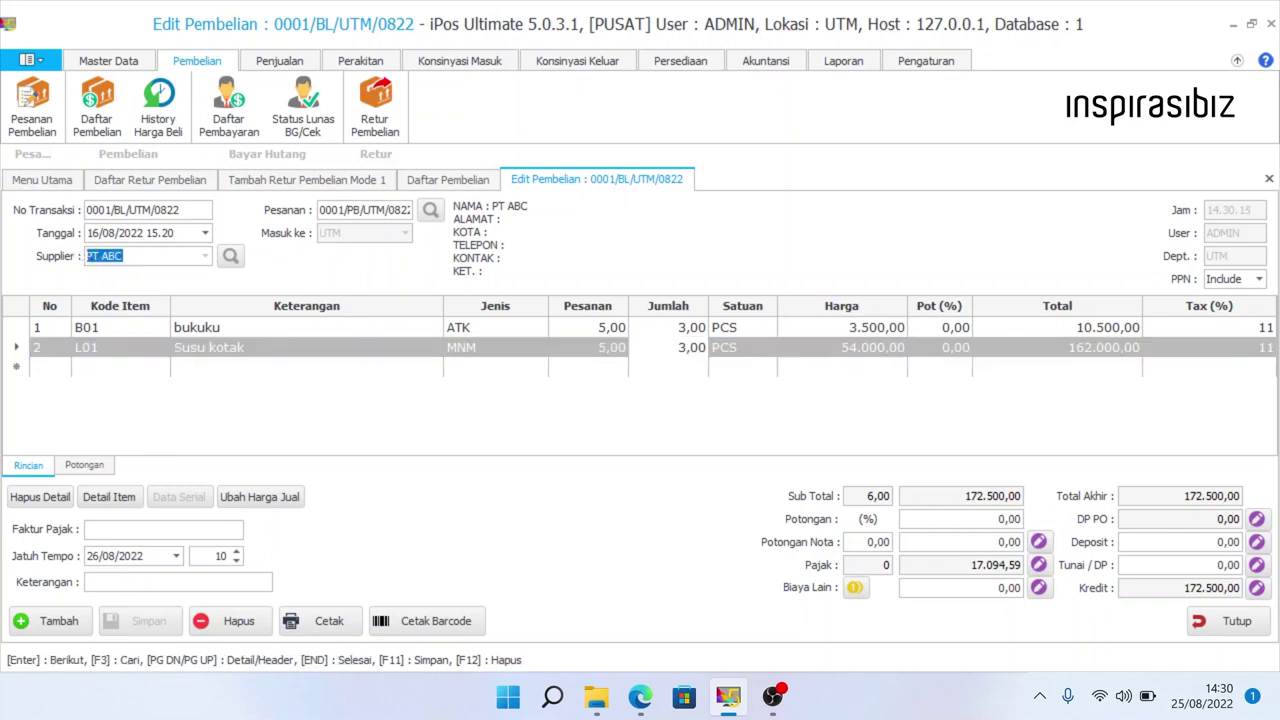
click(1221, 284)
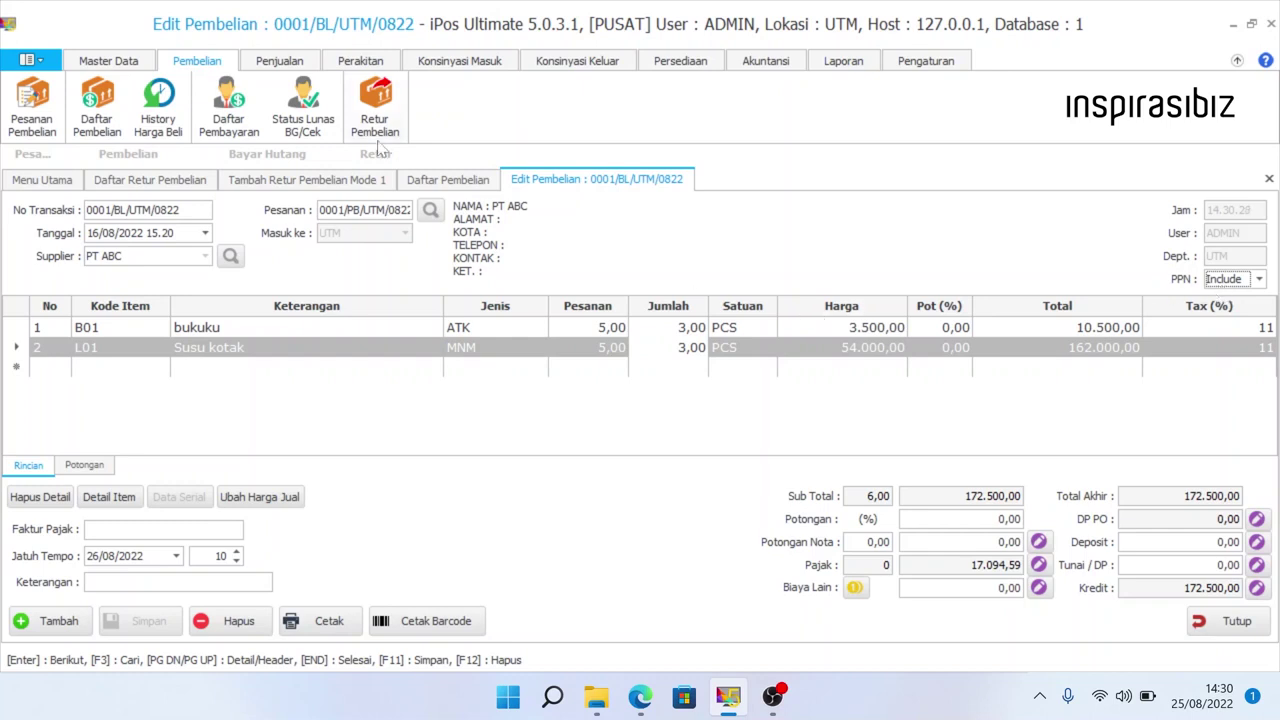
Back in the purchase return form, keep Dari as UTM, choose supplier PT ABC and set PPN to Include.
click(366, 180)
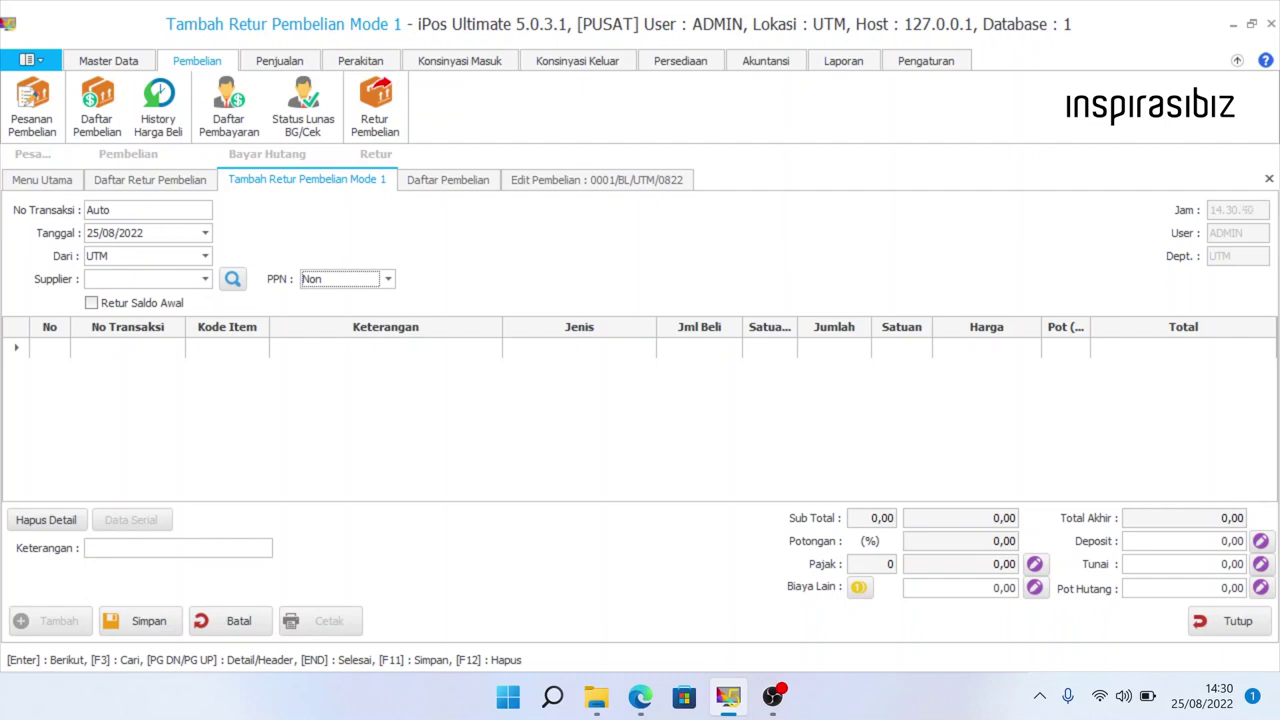
click(142, 262)
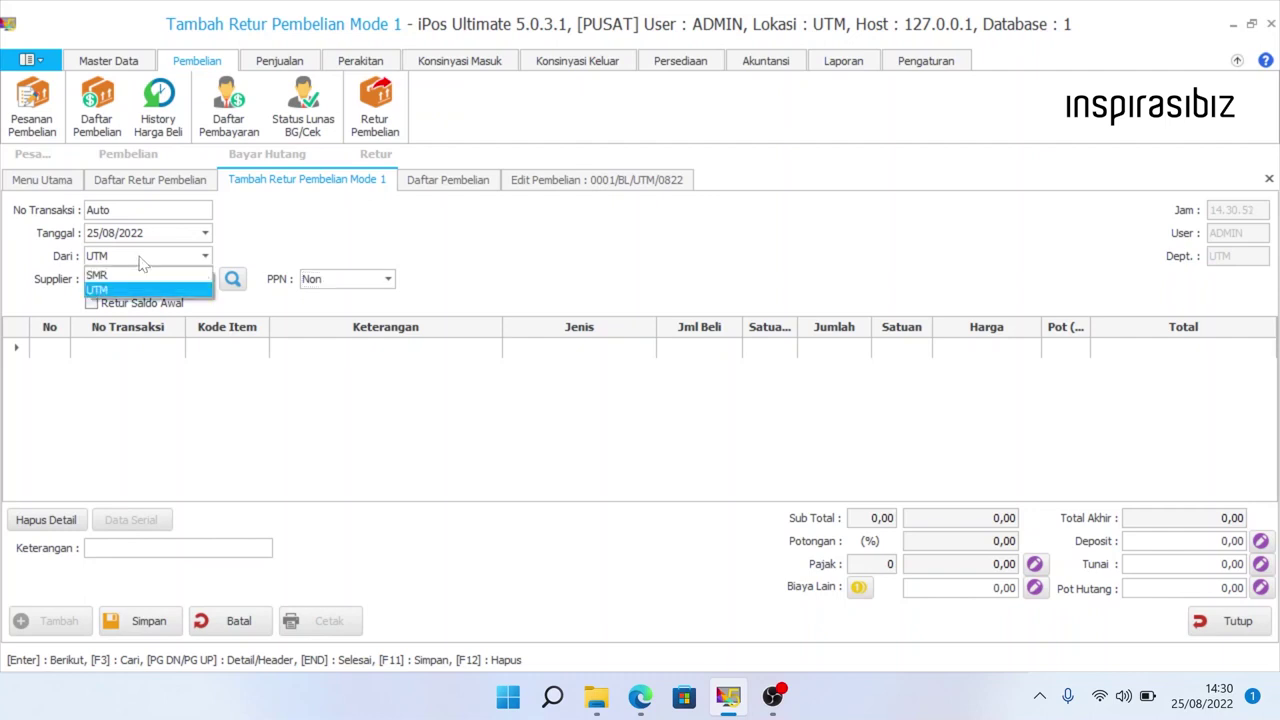
click(142, 262)
key(Return)
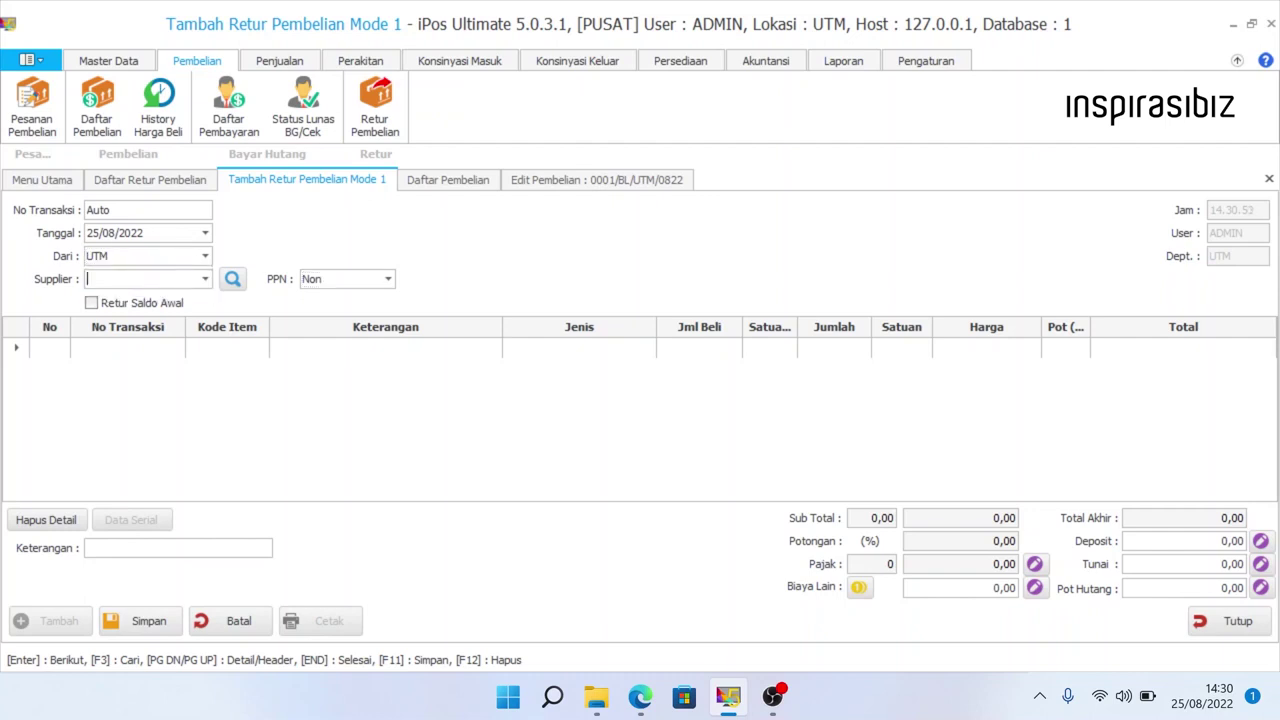
click(205, 280)
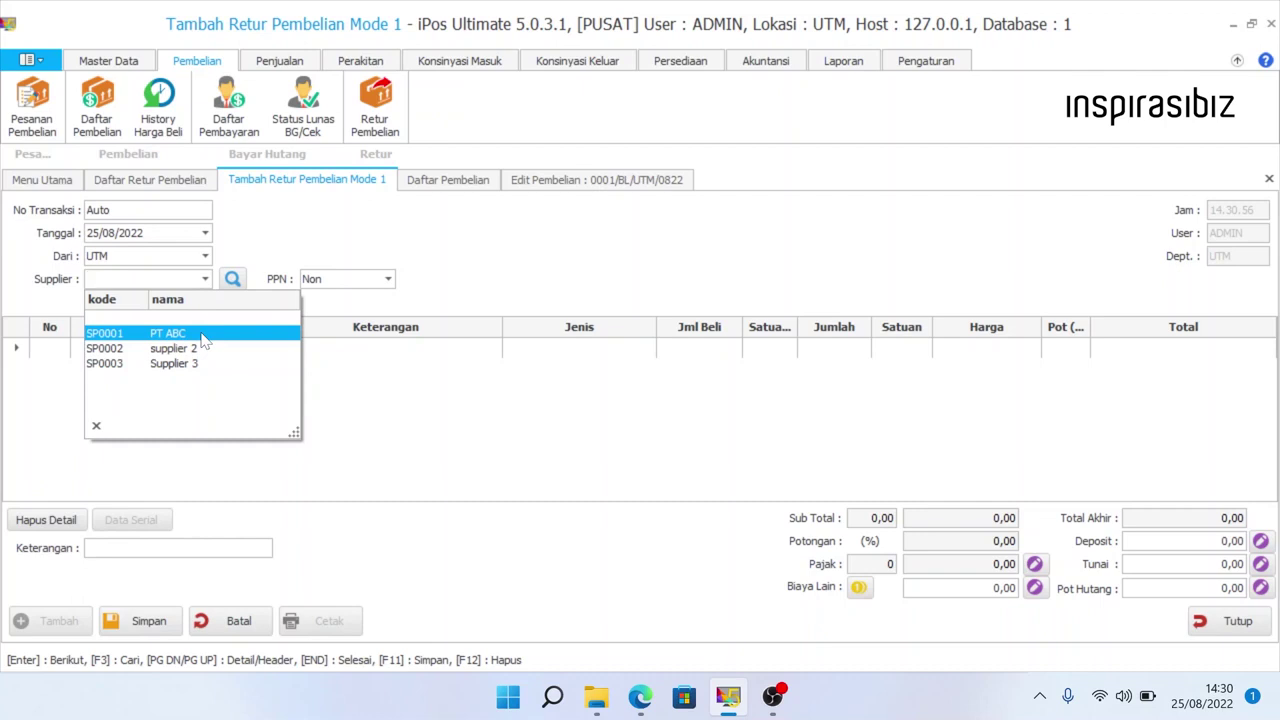
click(201, 336)
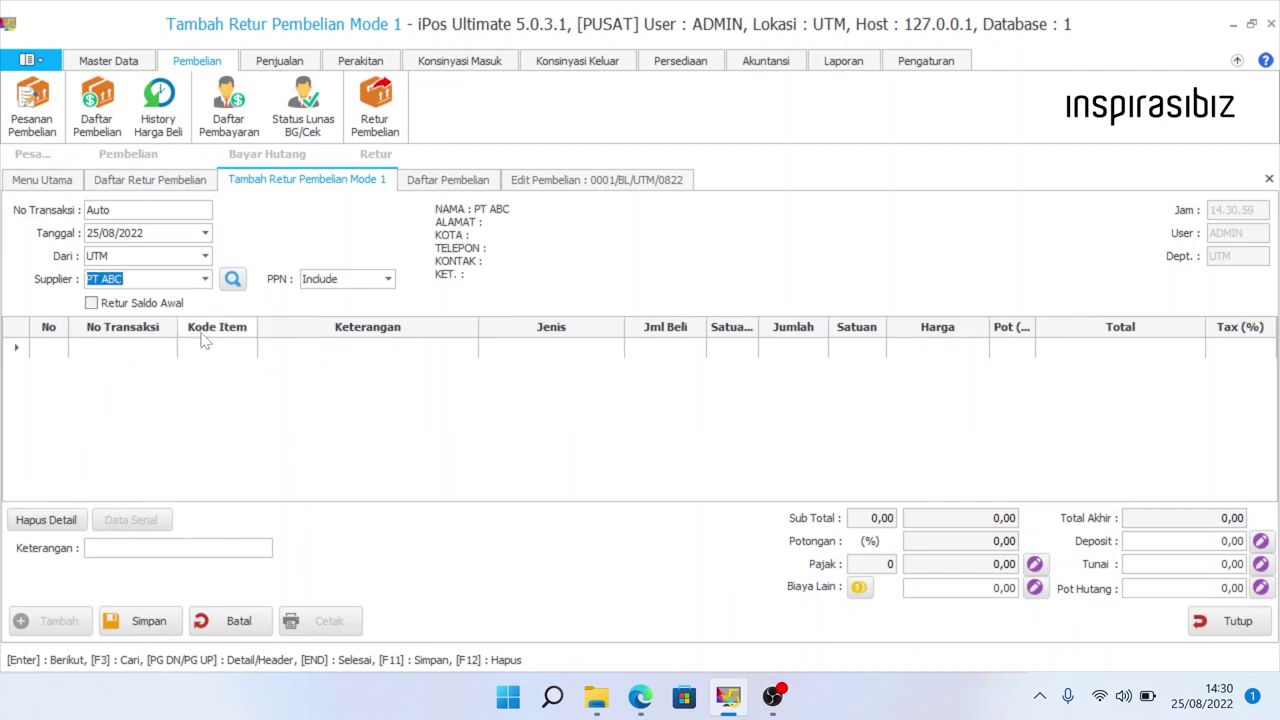
click(348, 282)
click(348, 313)
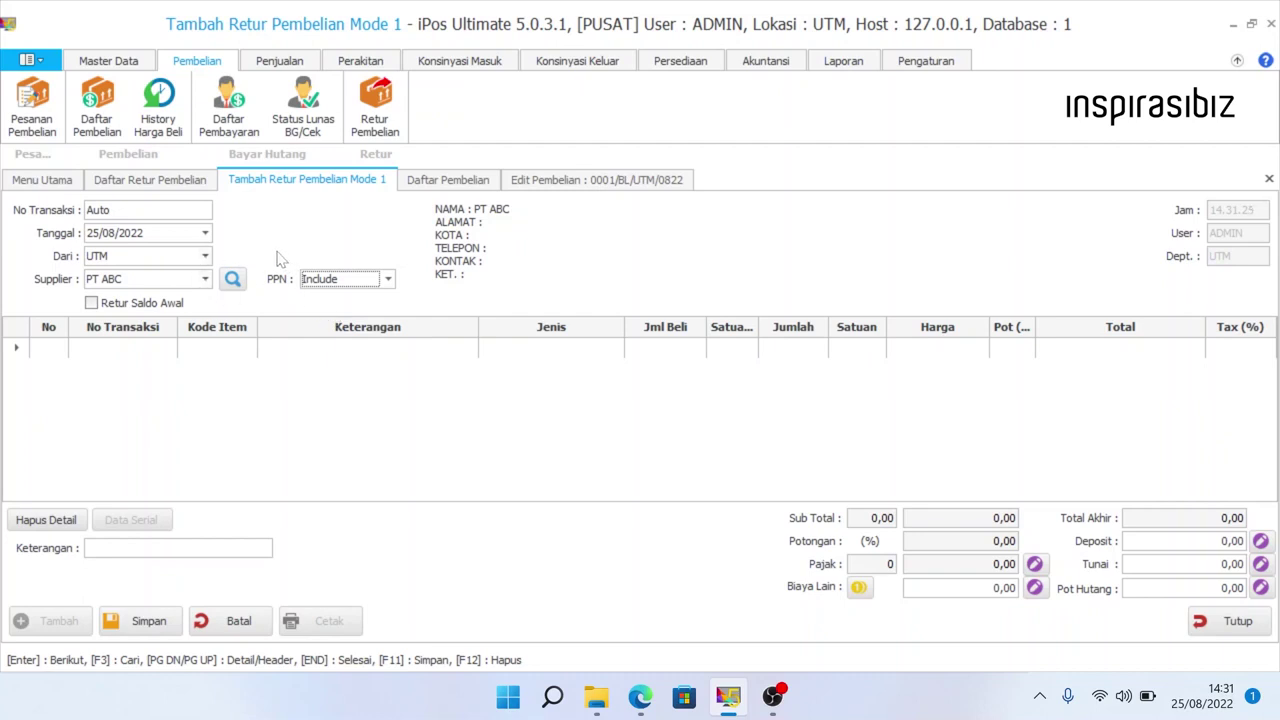
Search the supplier's purchased items for "susu" and add Susu kotak (L01) from transaction 0001/BL/UTM/0822 to the return.
click(238, 352)
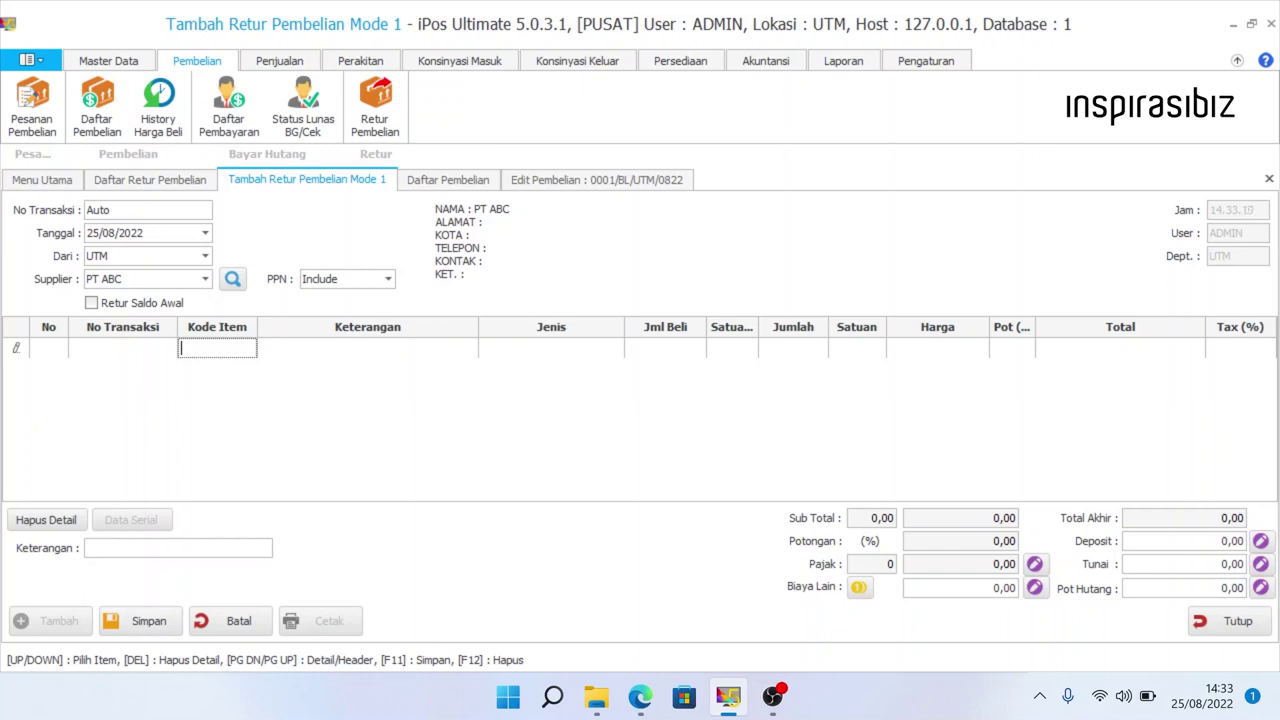
text(susu)
key(Return)
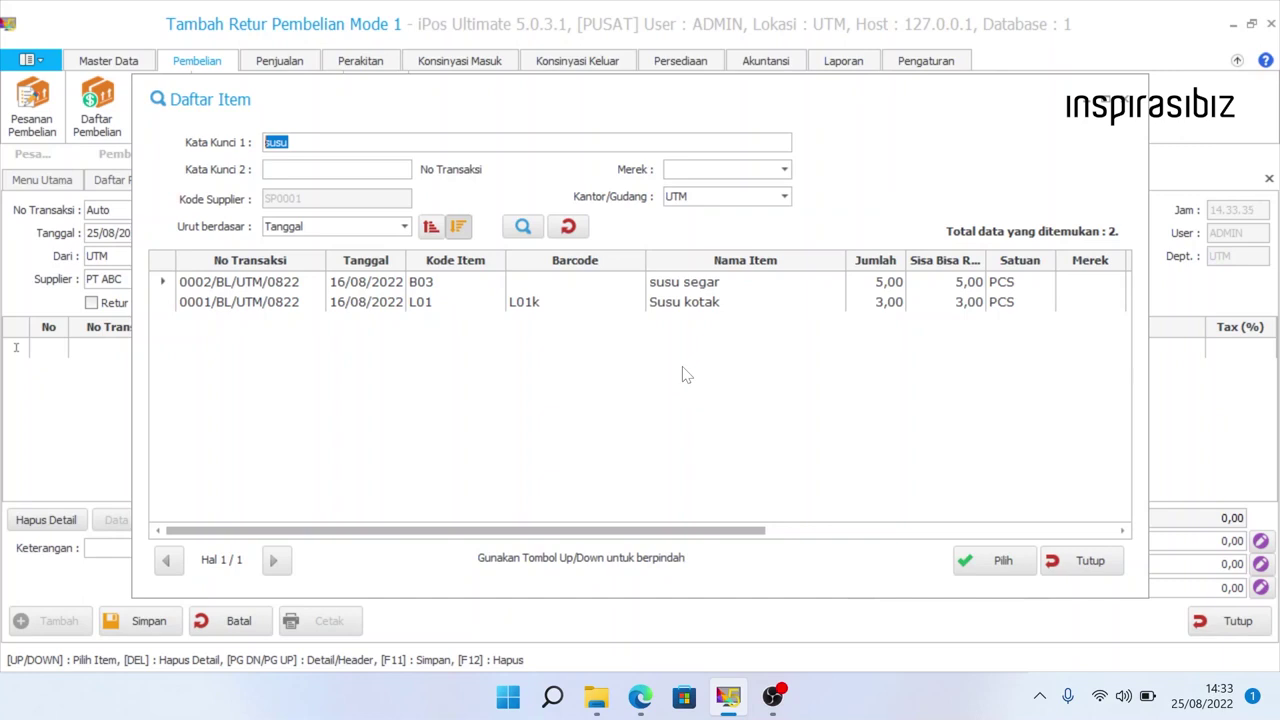
click(688, 311)
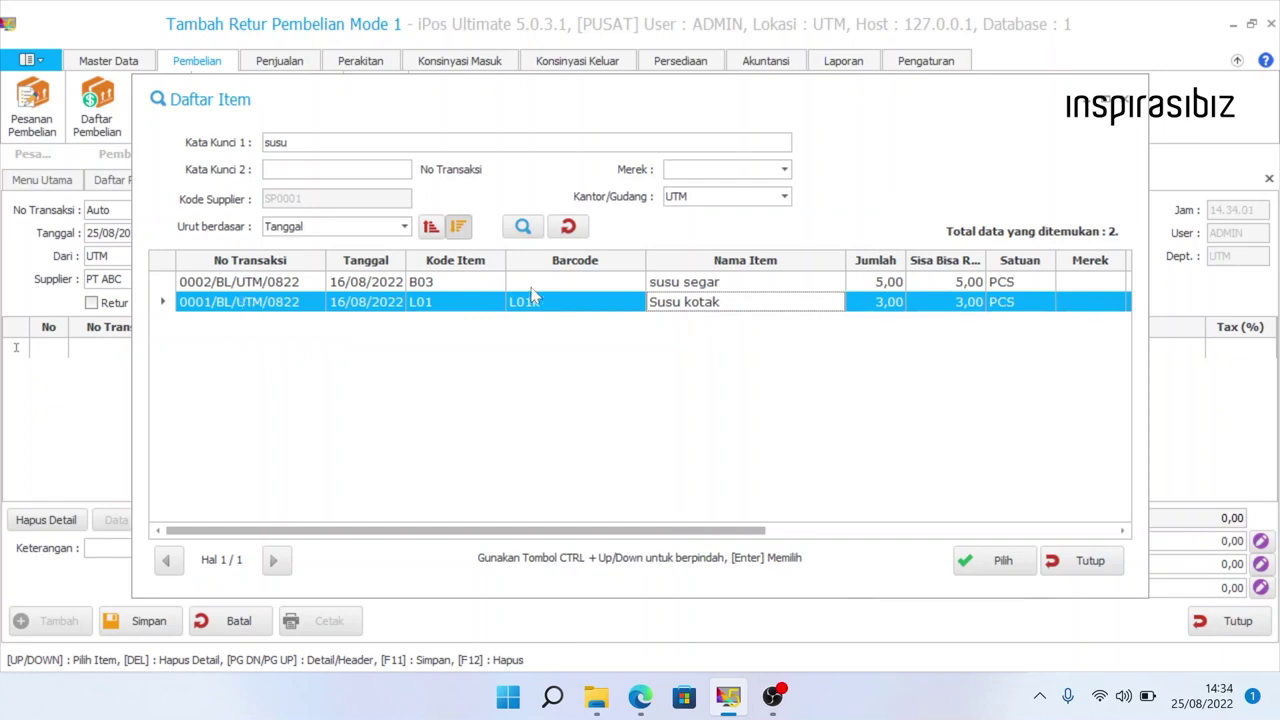
double_click(985, 260)
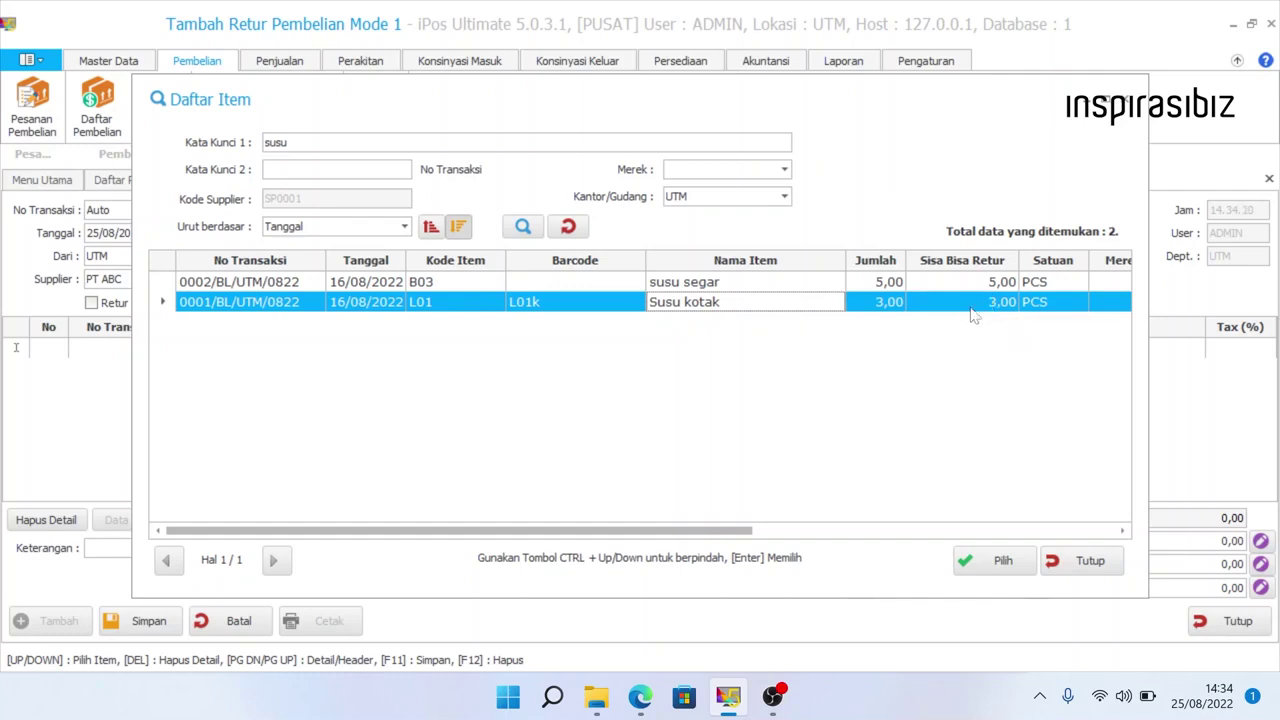
click(985, 559)
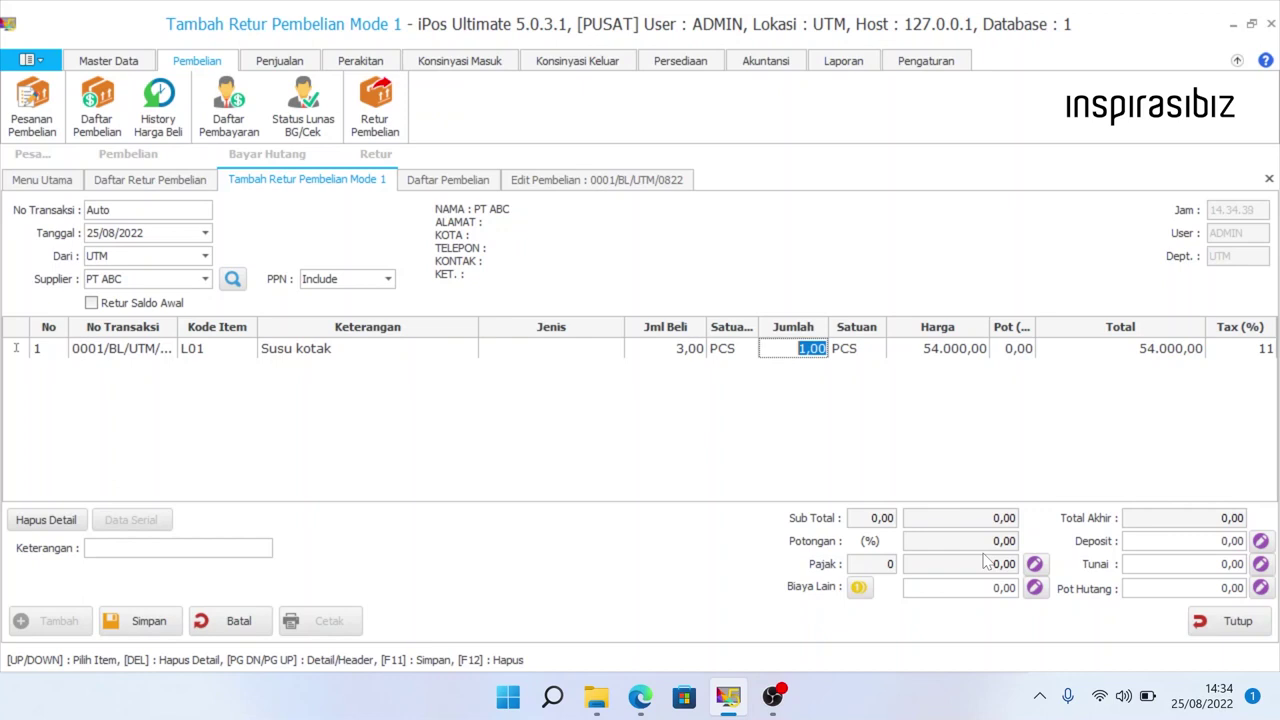
Review the Susu kotak line's unit, price and discount, keep the quantity at 1 PCS, and commit the line by moving to Keterangan.
click(867, 357)
click(875, 350)
click(873, 350)
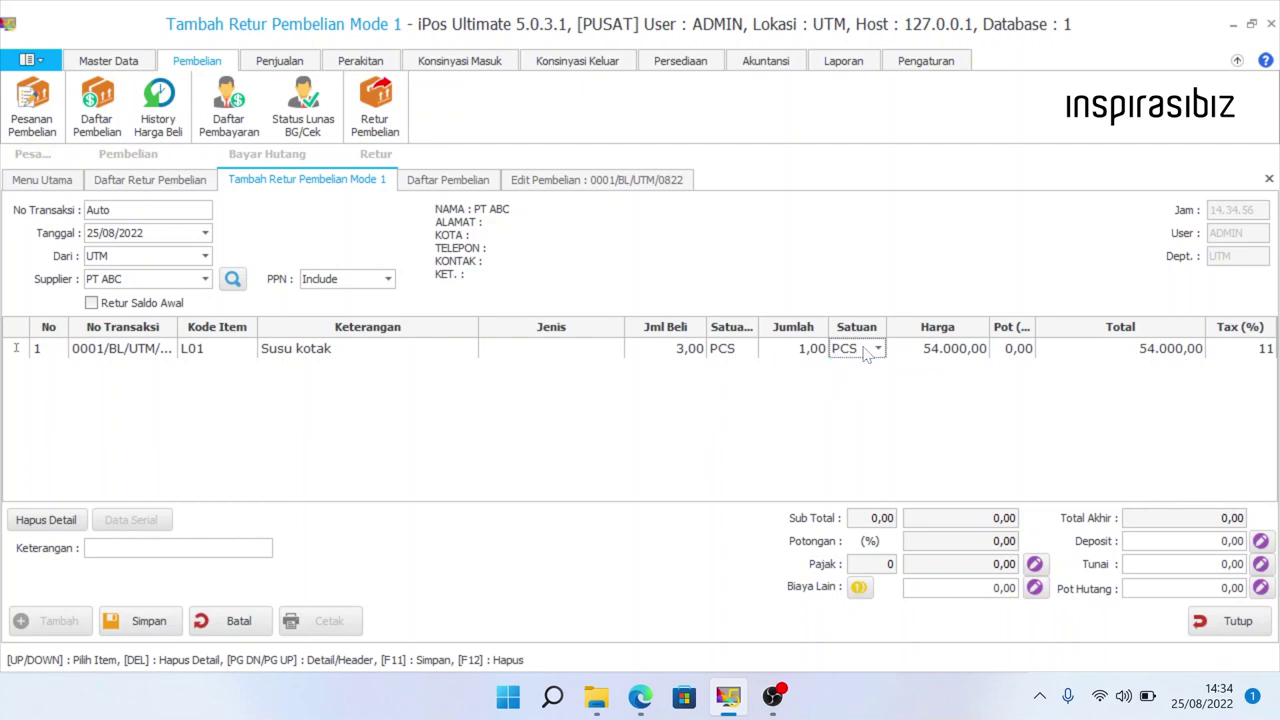
click(960, 348)
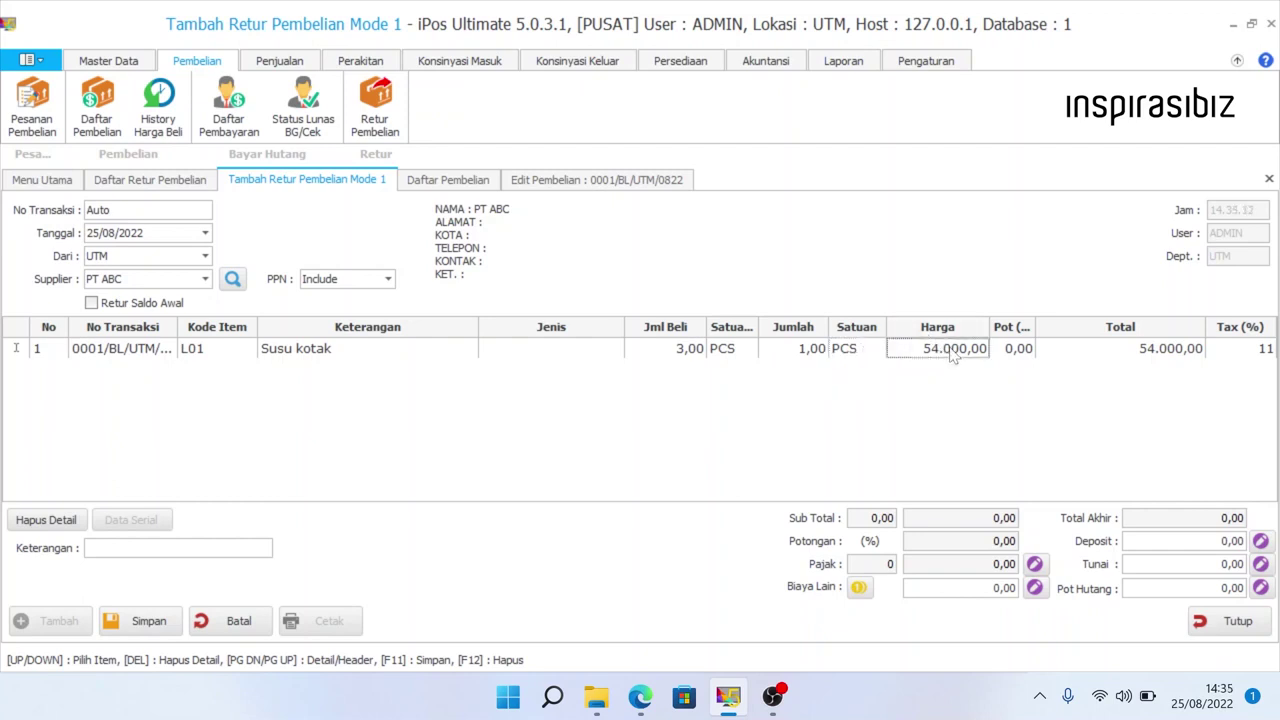
click(1007, 348)
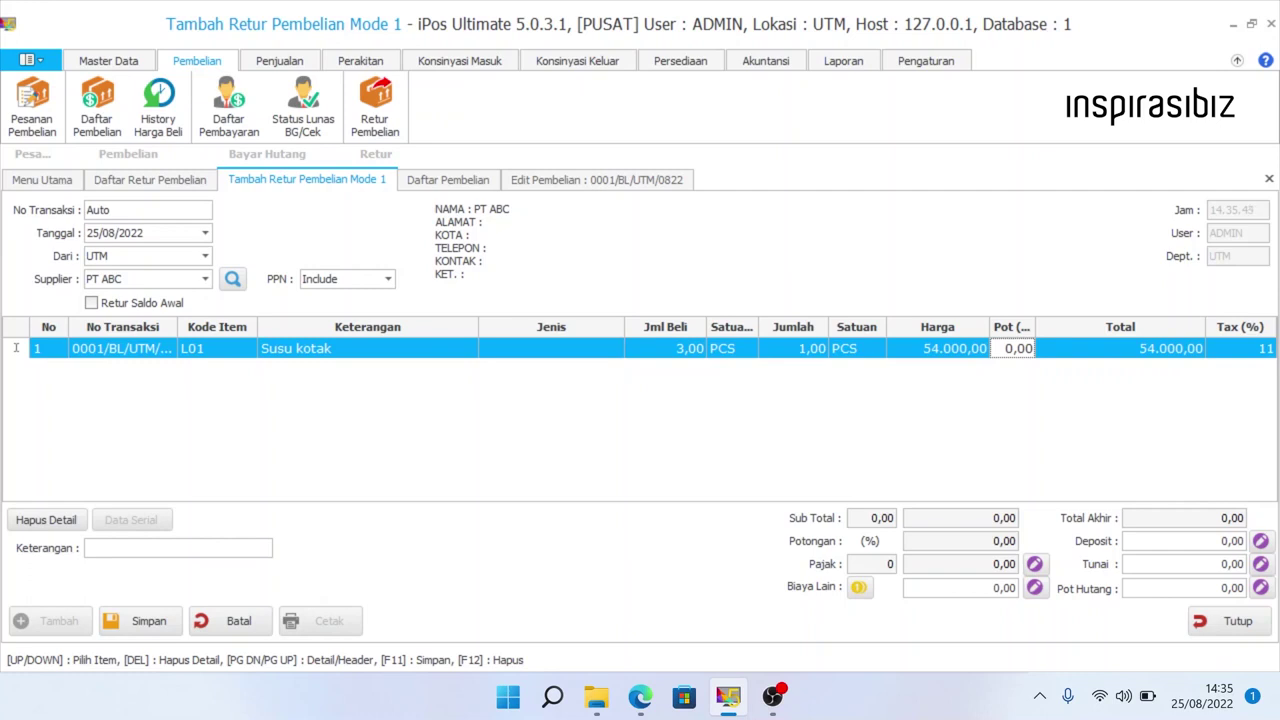
click(87, 547)
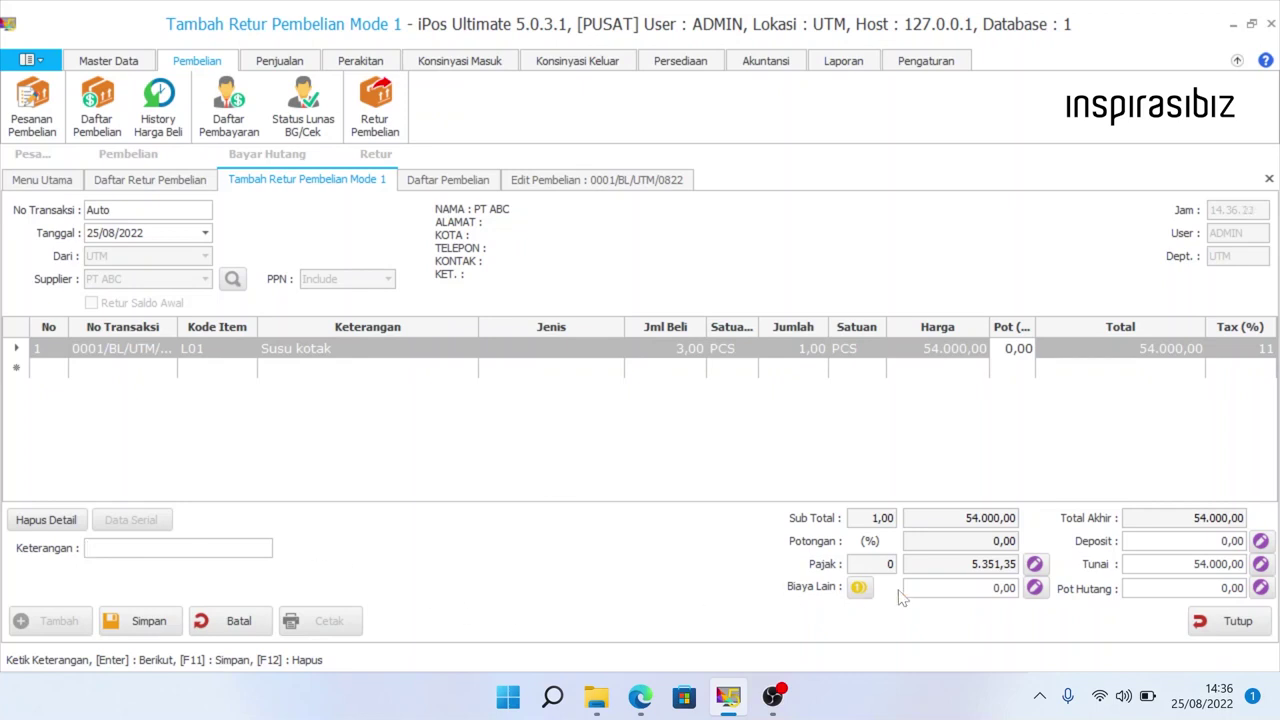
Review the return's Biaya Lain, Tunai, Pot Hutang and Deposit fields without changing their amounts.
click(997, 588)
double_click(997, 588)
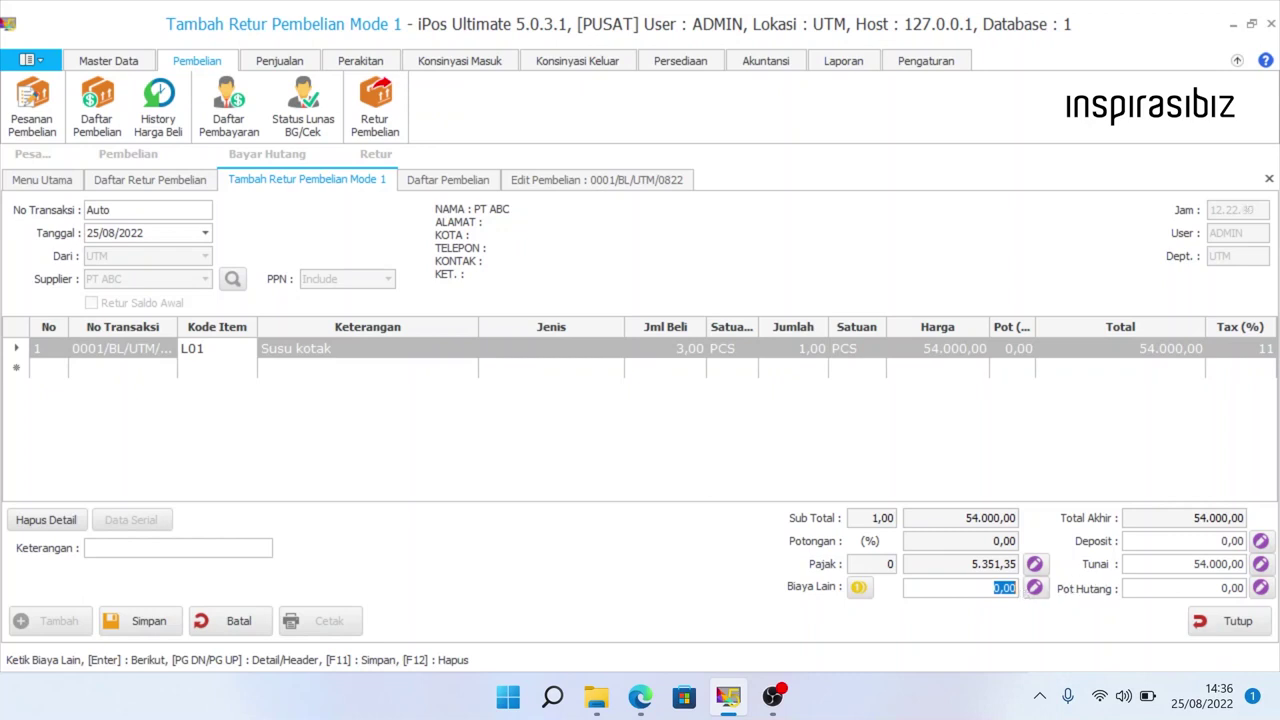
key(Return)
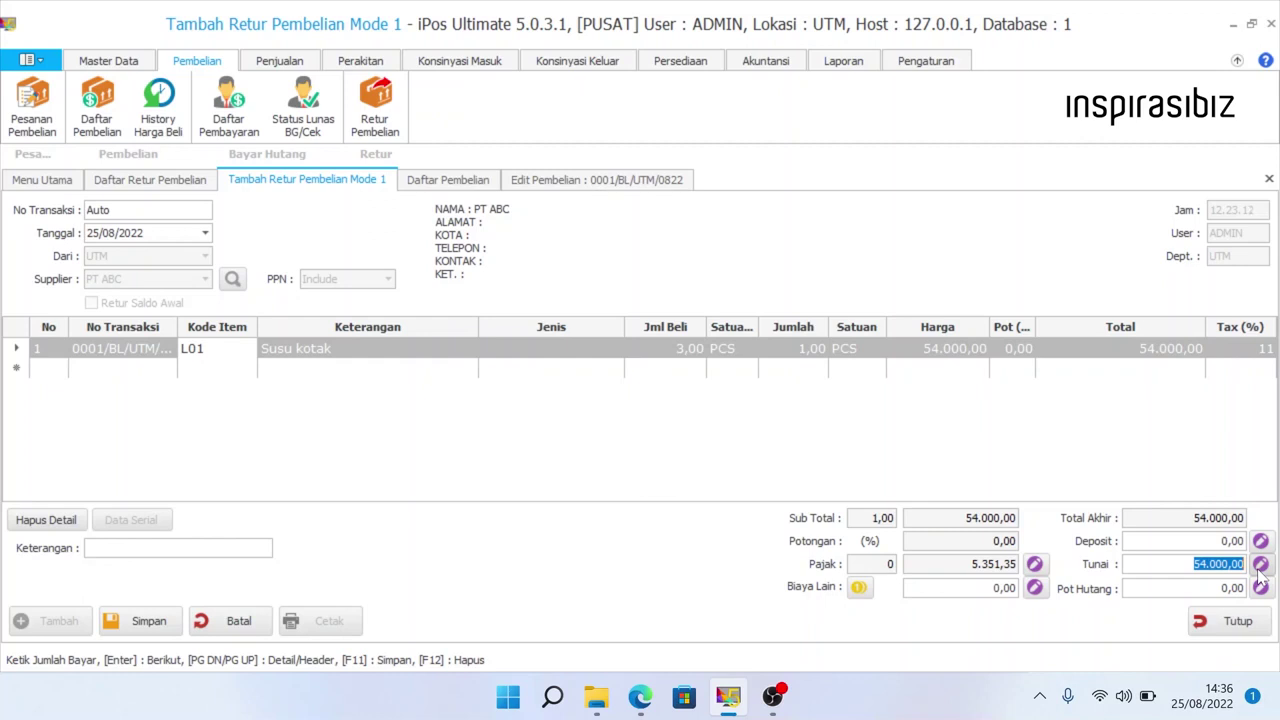
key(Return)
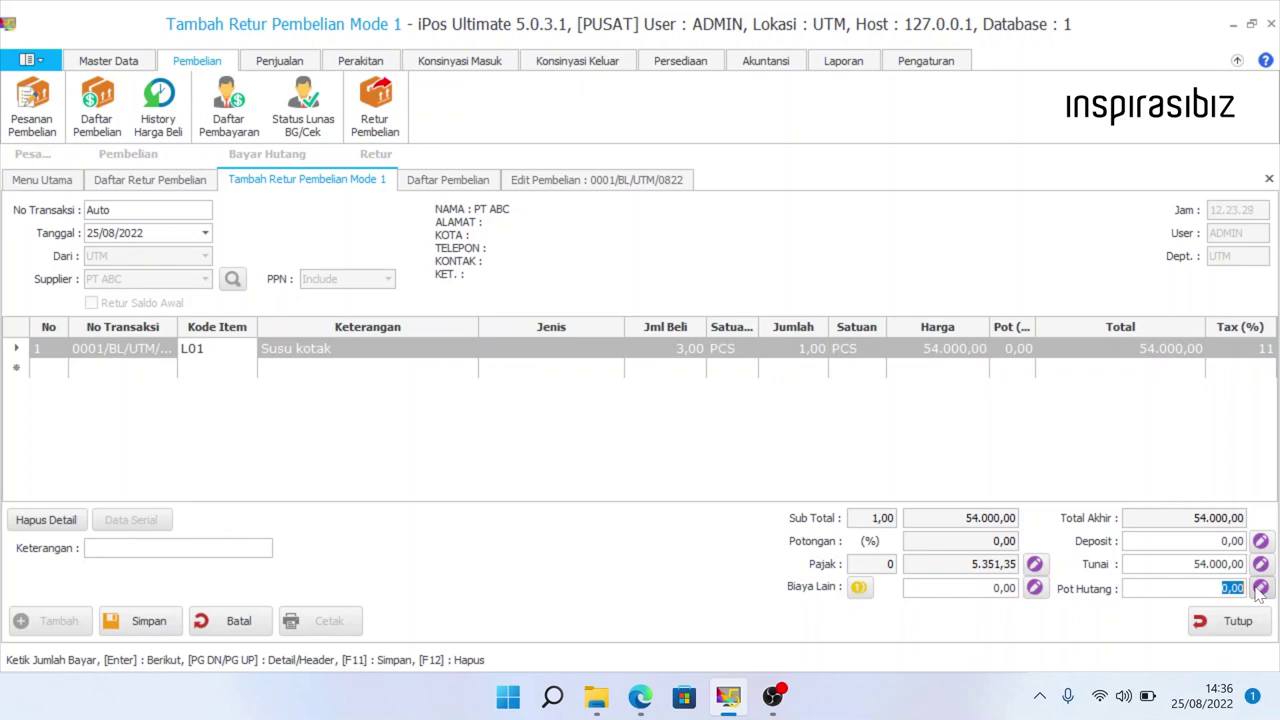
drag(1193, 564, 1253, 567)
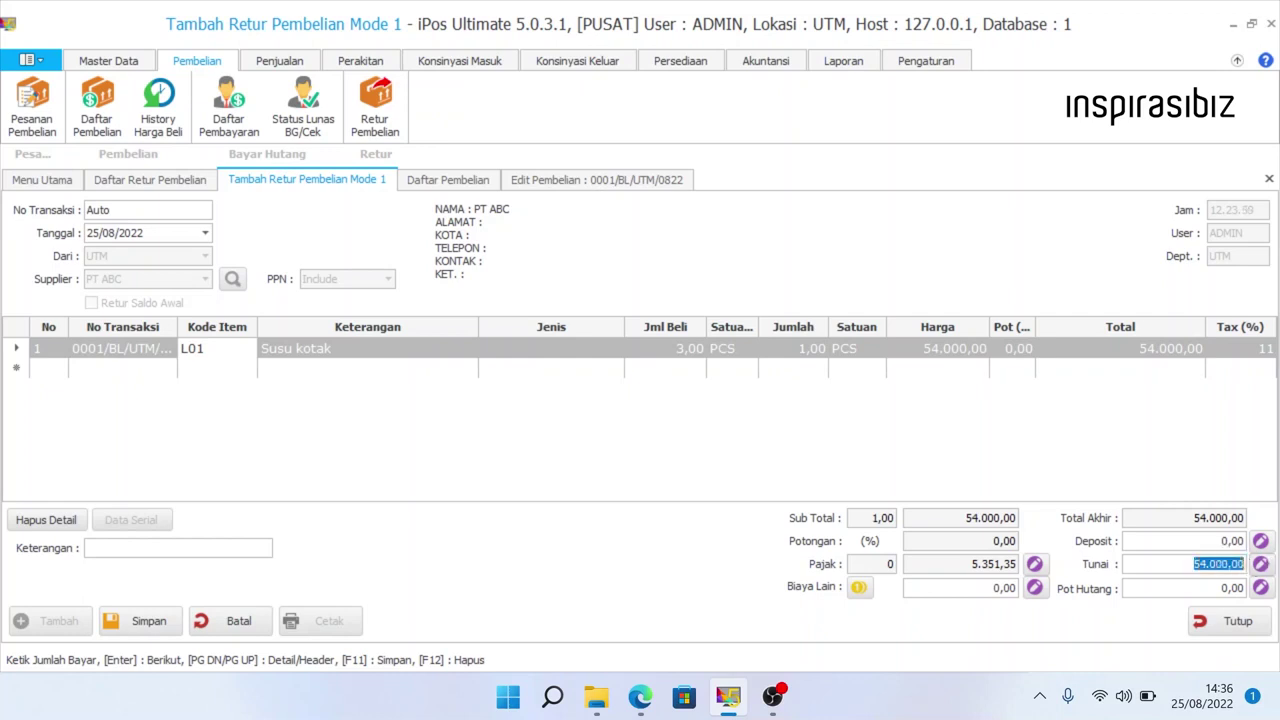
drag(1218, 541, 1246, 542)
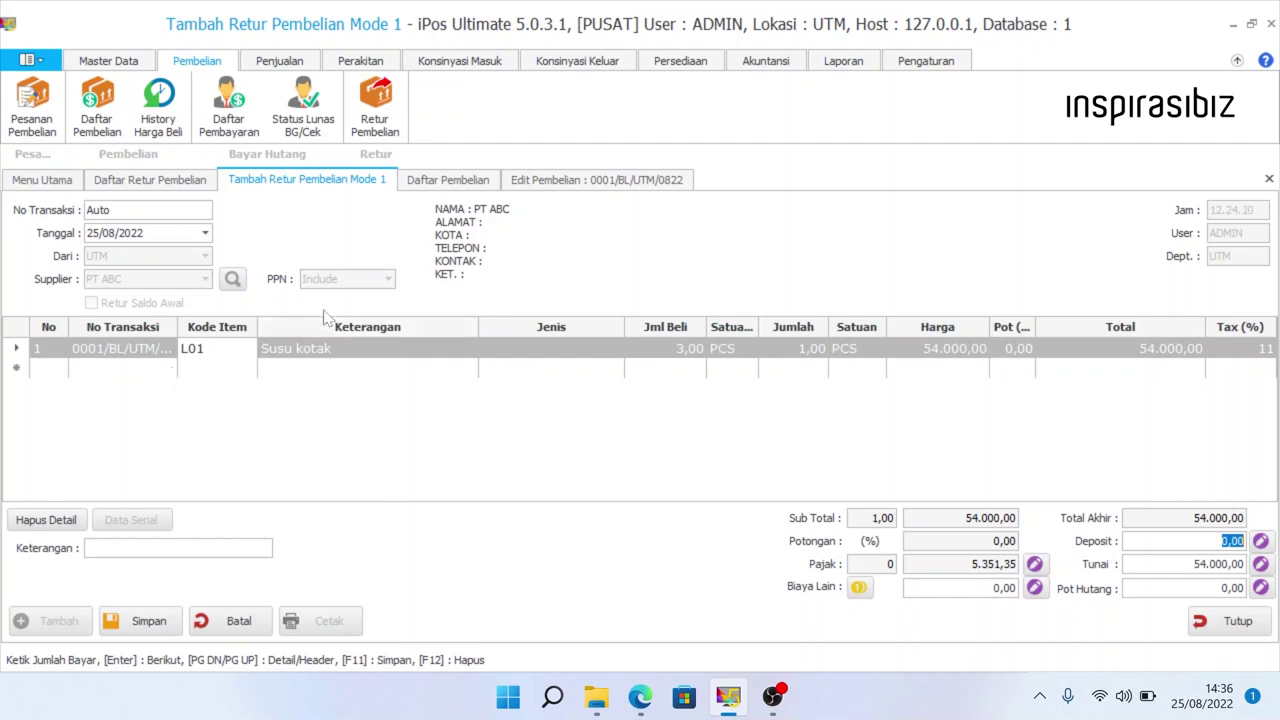
Check the original purchase's payment terms, then open PT ABC's debt payment record and examine the line for purchase 0001/BL/UTM/0822.
click(568, 188)
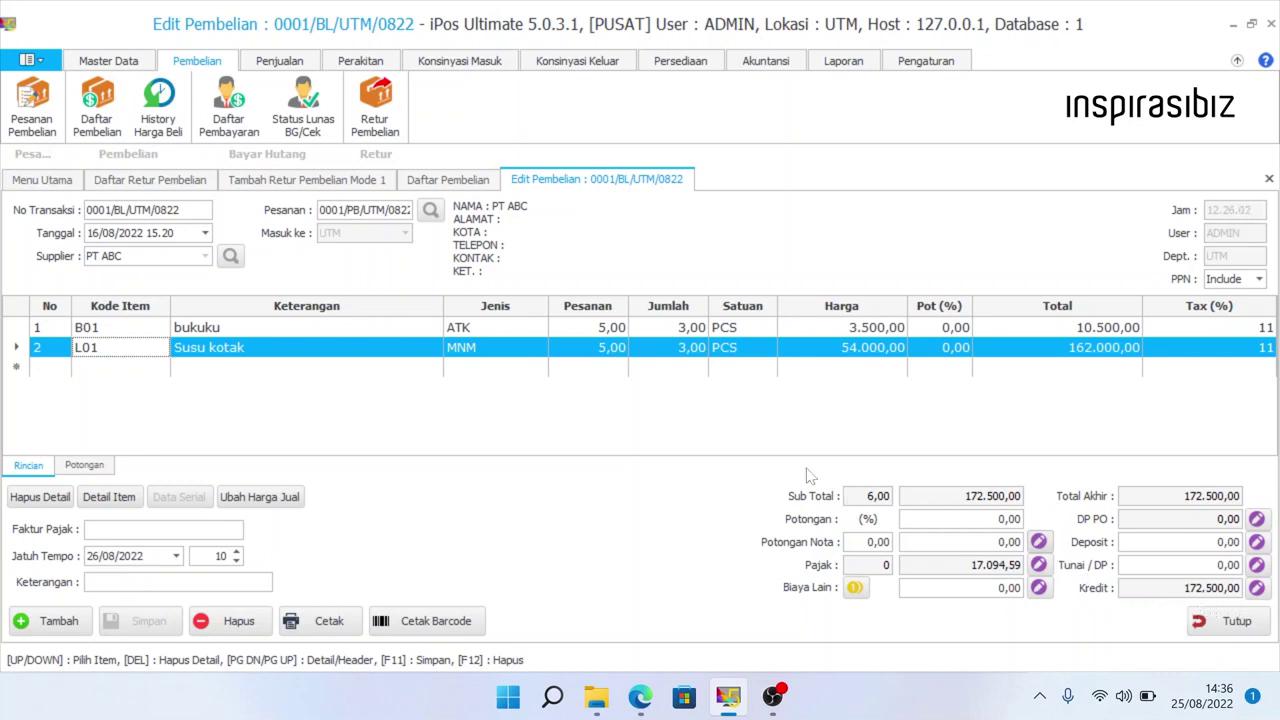
click(228, 124)
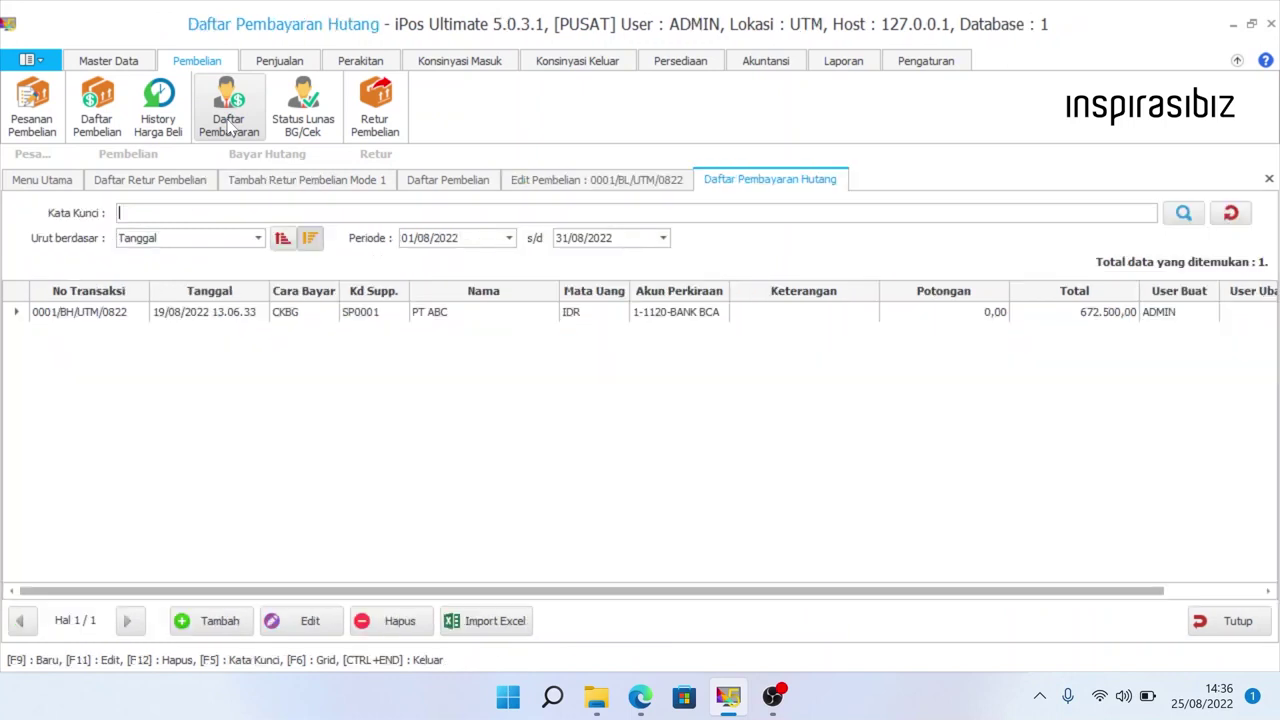
click(311, 320)
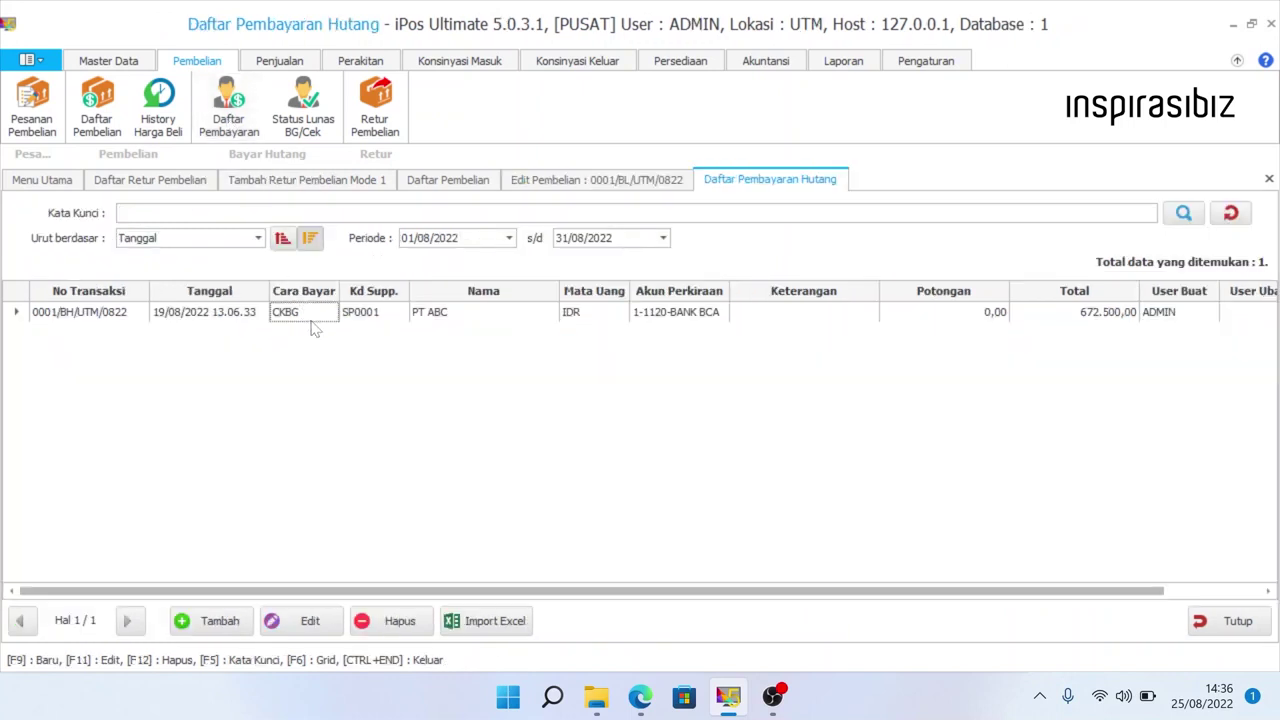
click(306, 322)
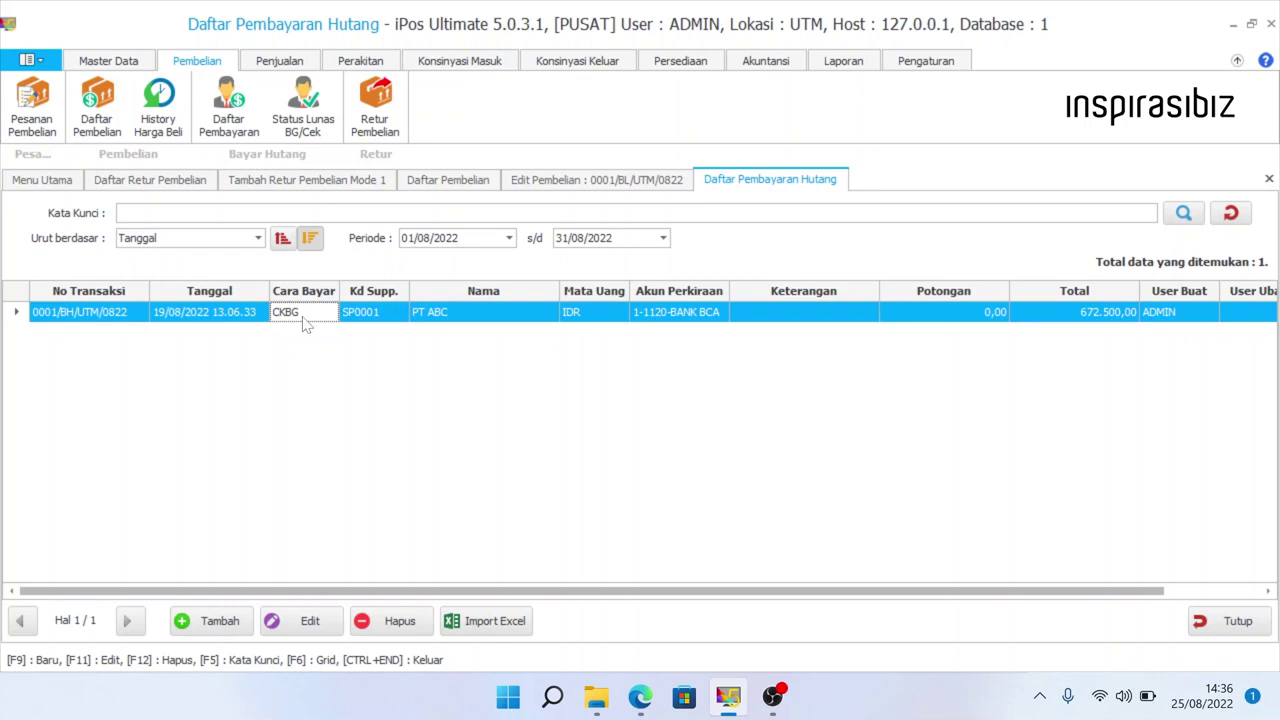
right_click(305, 318)
click(323, 330)
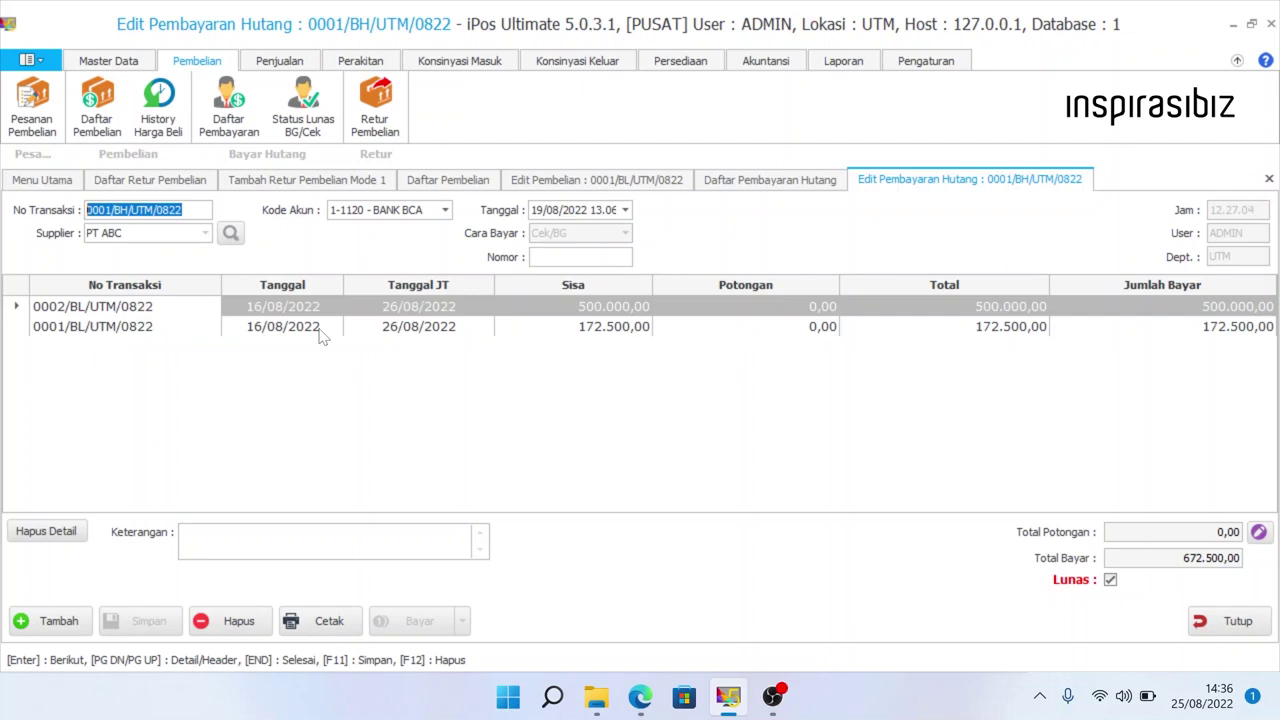
click(190, 331)
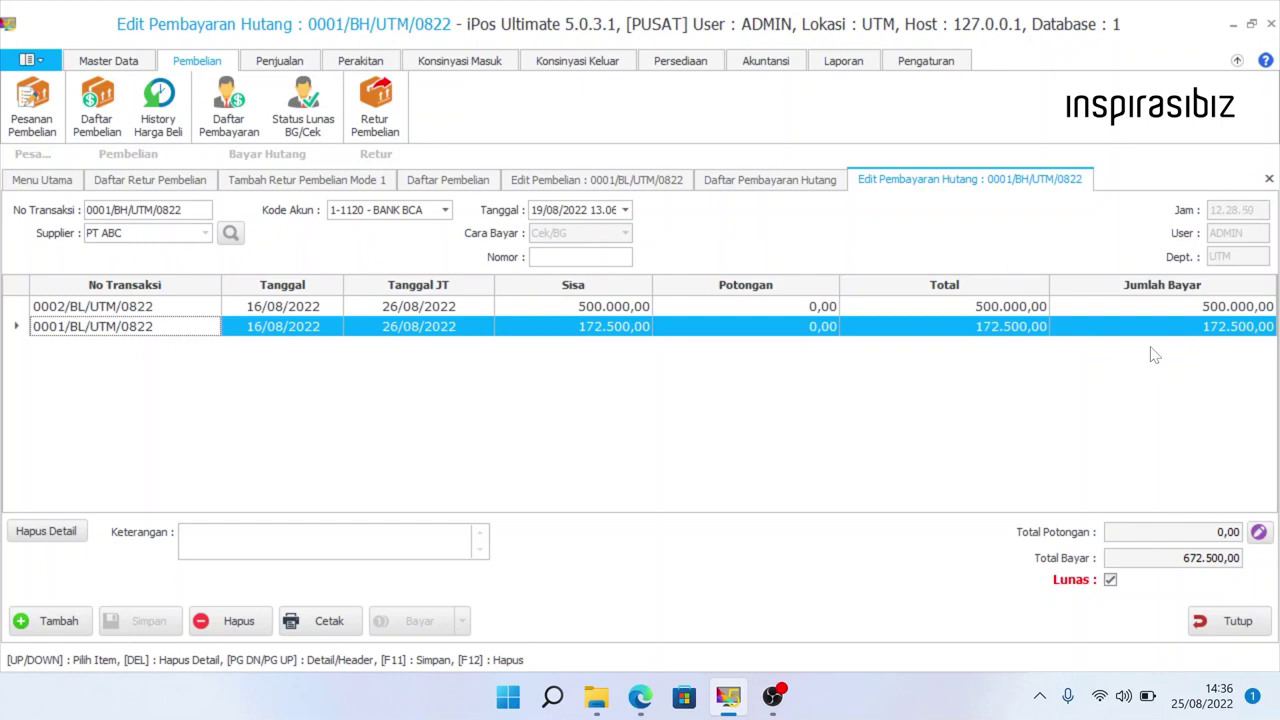
Go back to the Mode 1 purchase return form and save the return with the amount kept under Tunai.
click(349, 191)
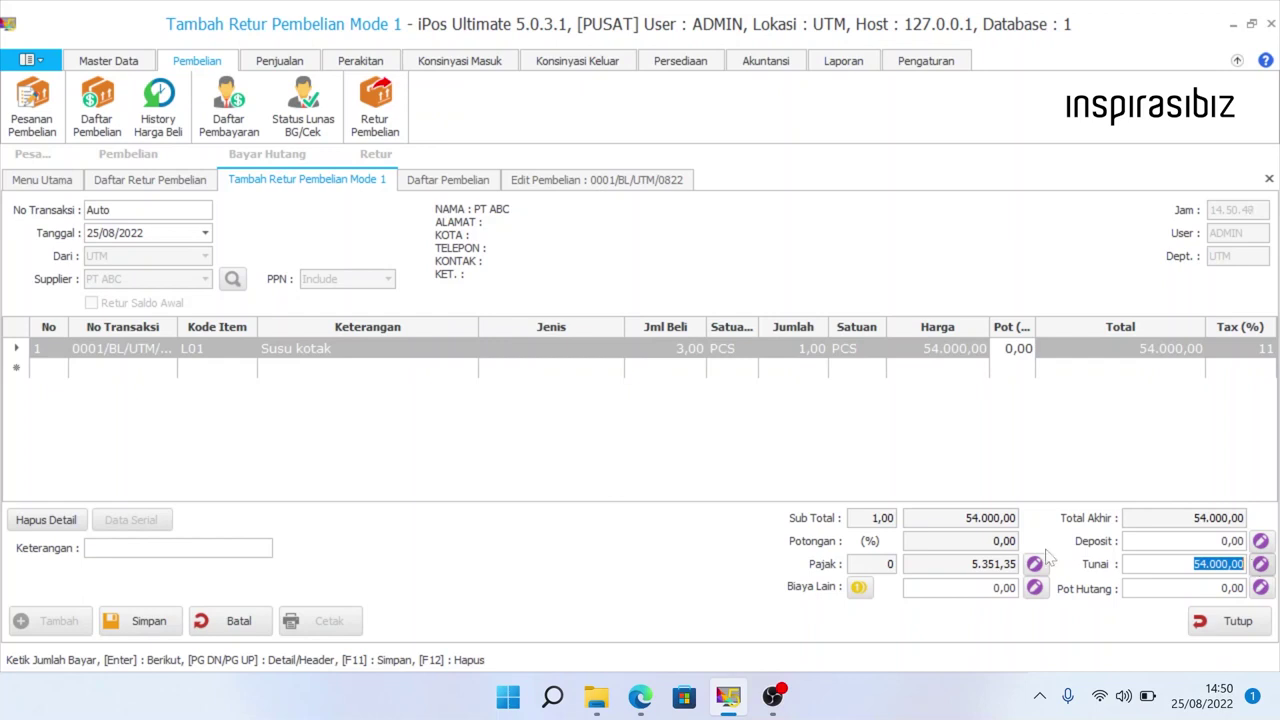
click(147, 621)
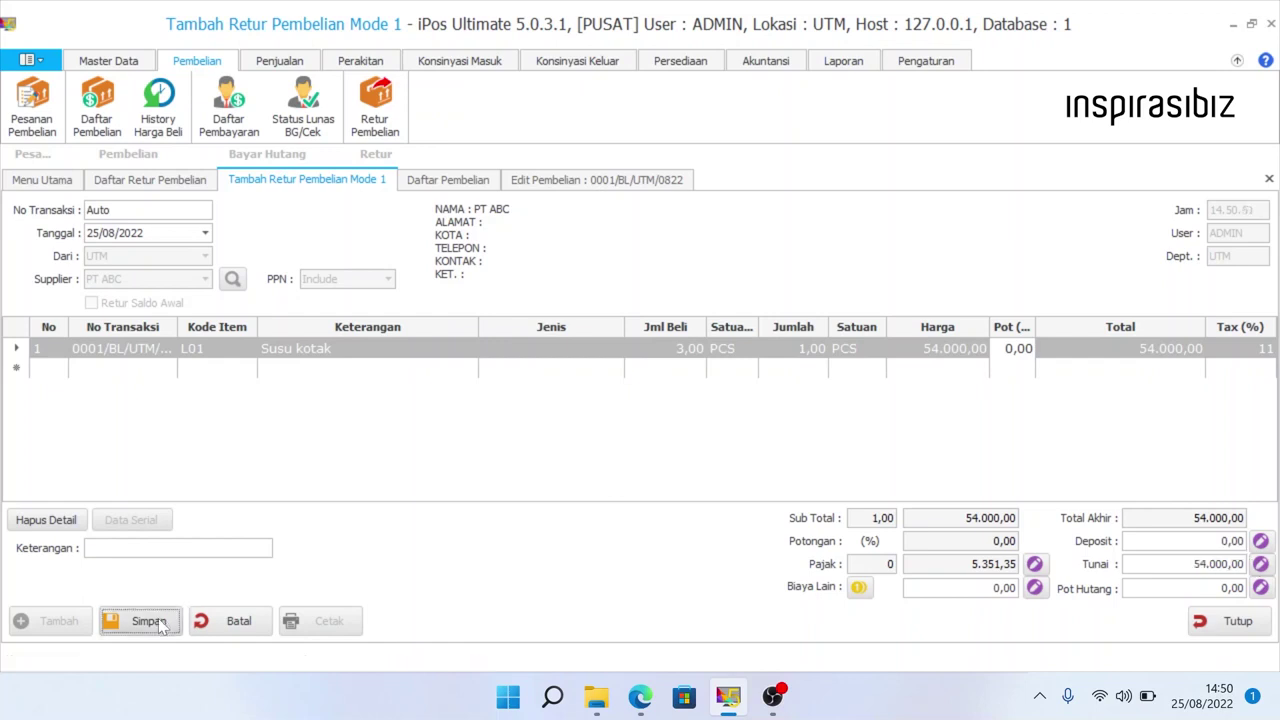
key(Return)
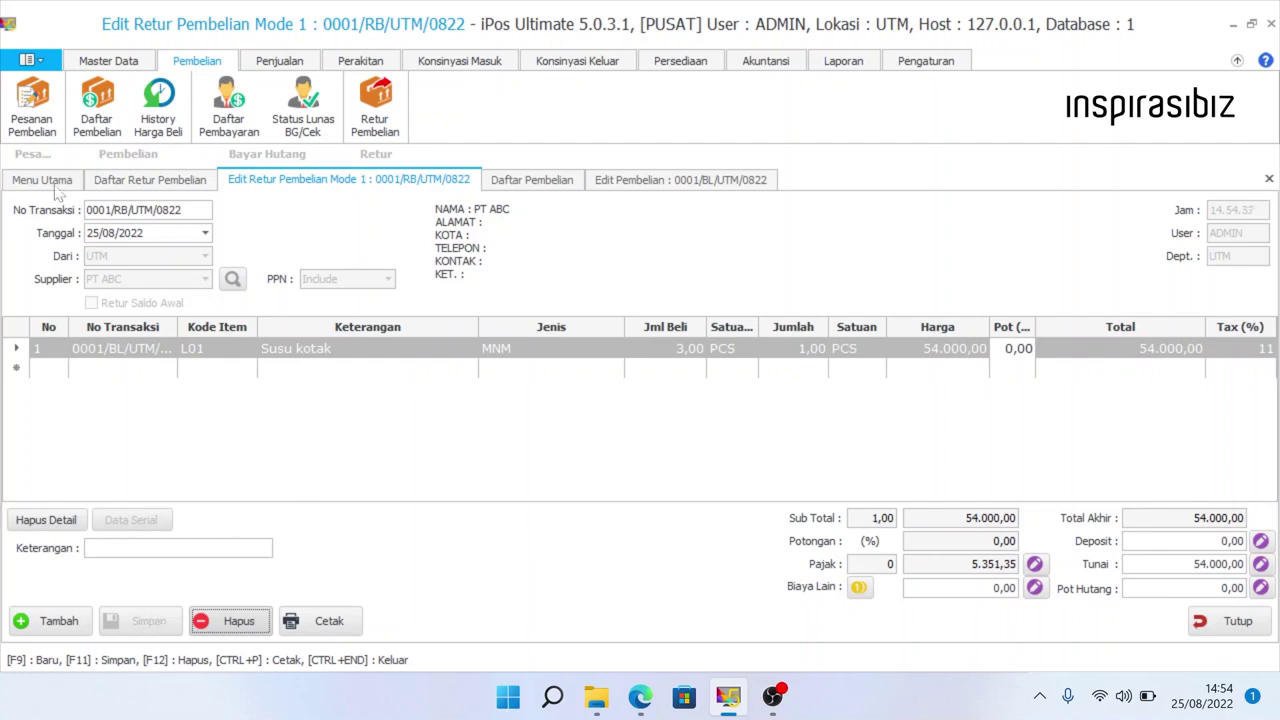
Look up "susu ko" in Kartu Stok, choose Susu kotak (L01) in PCS, and process its Agustus 2022 stock card for UTM to examine the Retur Beli entry.
click(110, 61)
click(172, 107)
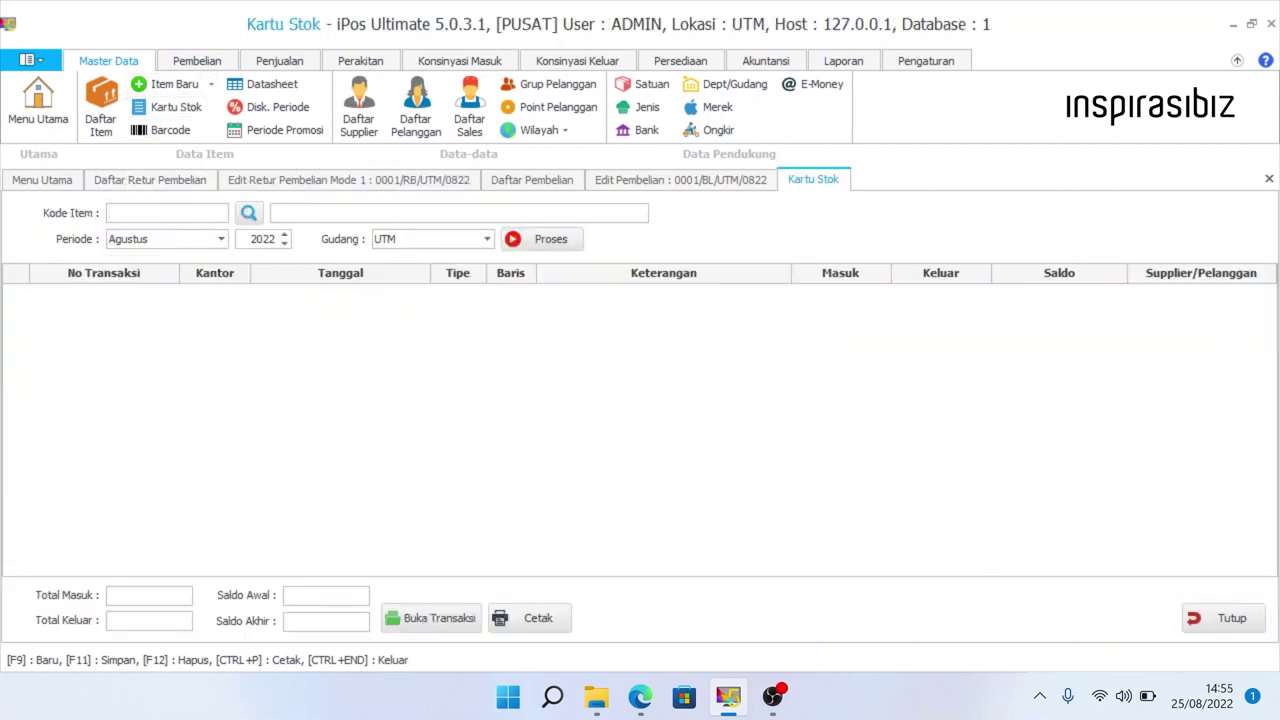
text(susu ko)
key(Return)
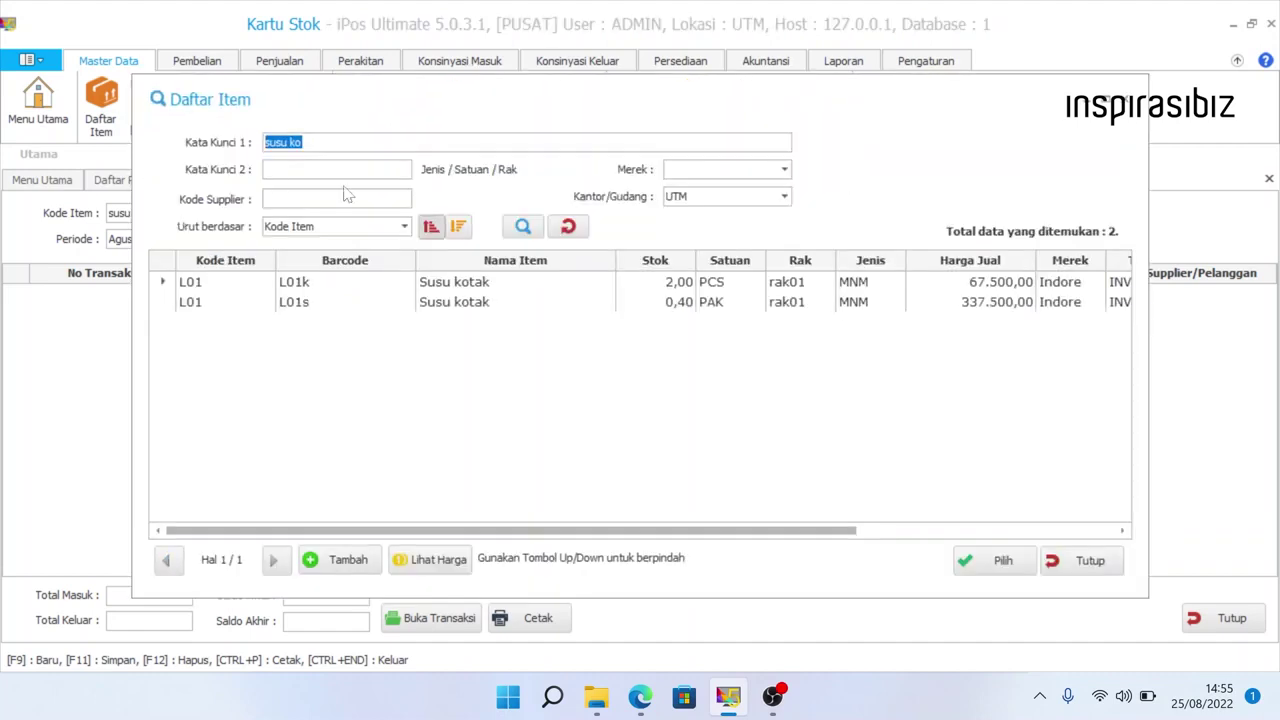
click(630, 289)
double_click(630, 290)
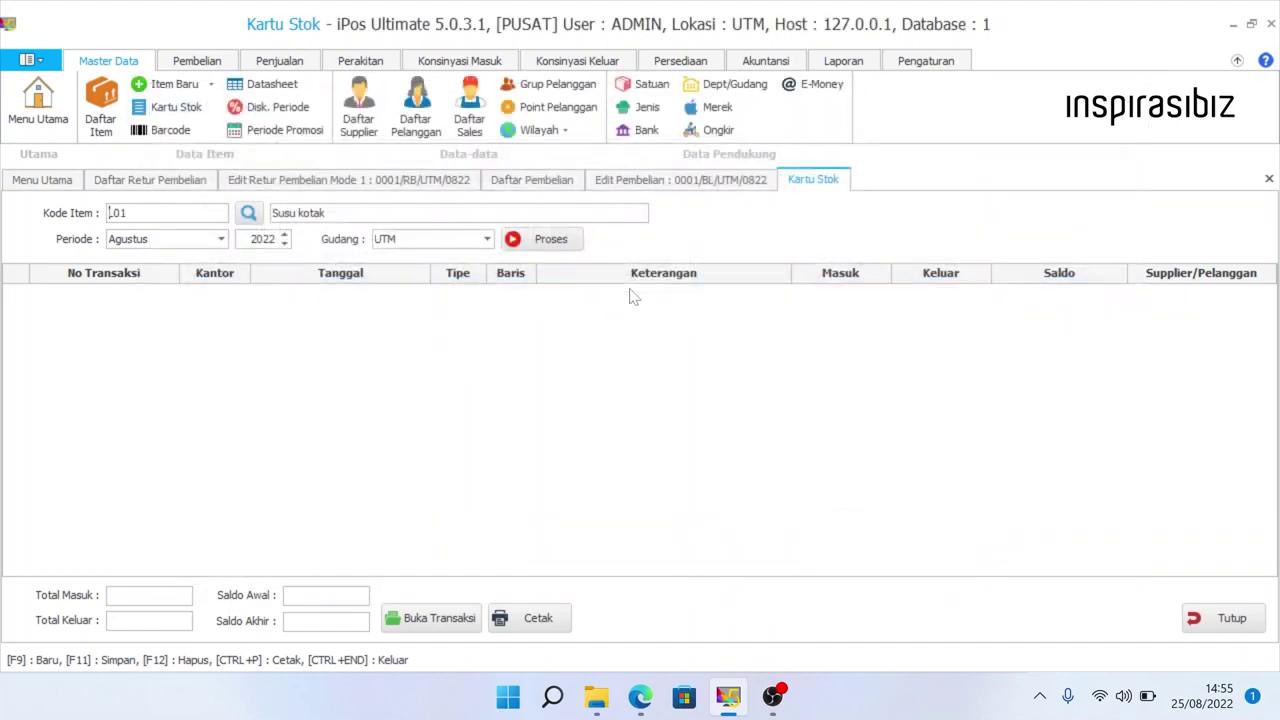
click(561, 240)
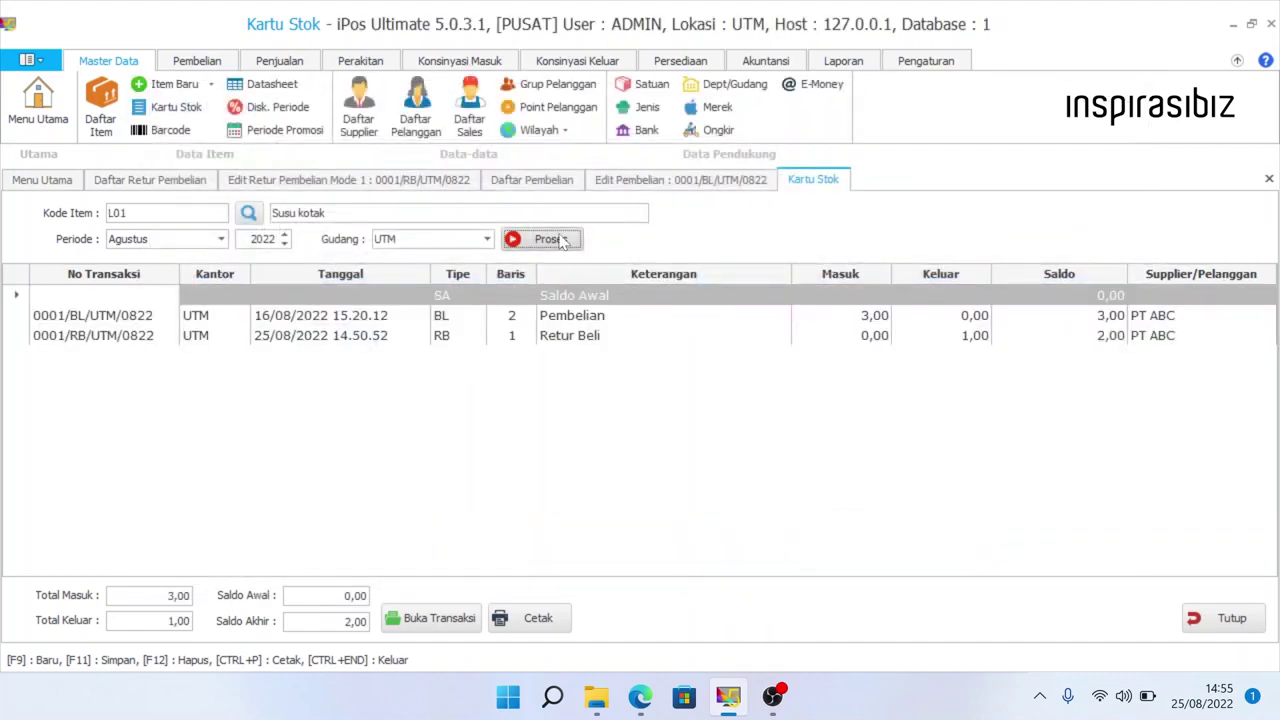
click(731, 338)
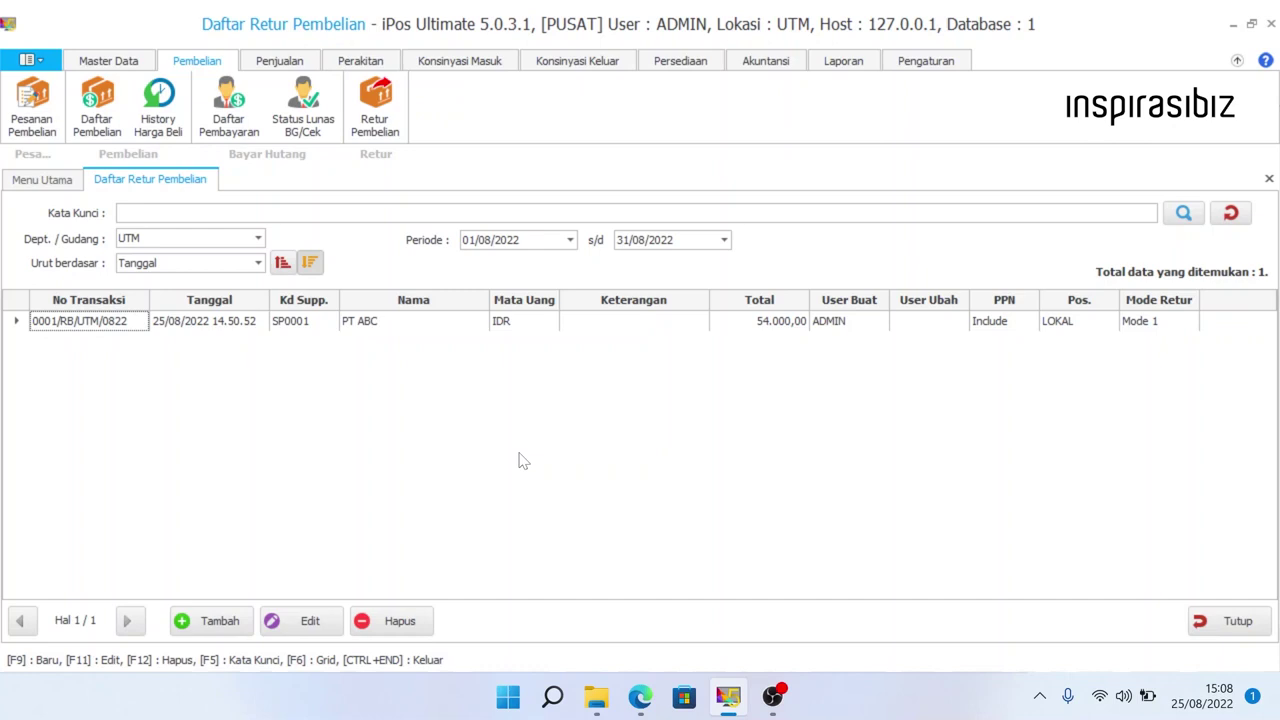
In Pengaturan Umum, set Mode Retur Pembelian dan Penjualan to Mode 2, save the settings and close them.
click(912, 64)
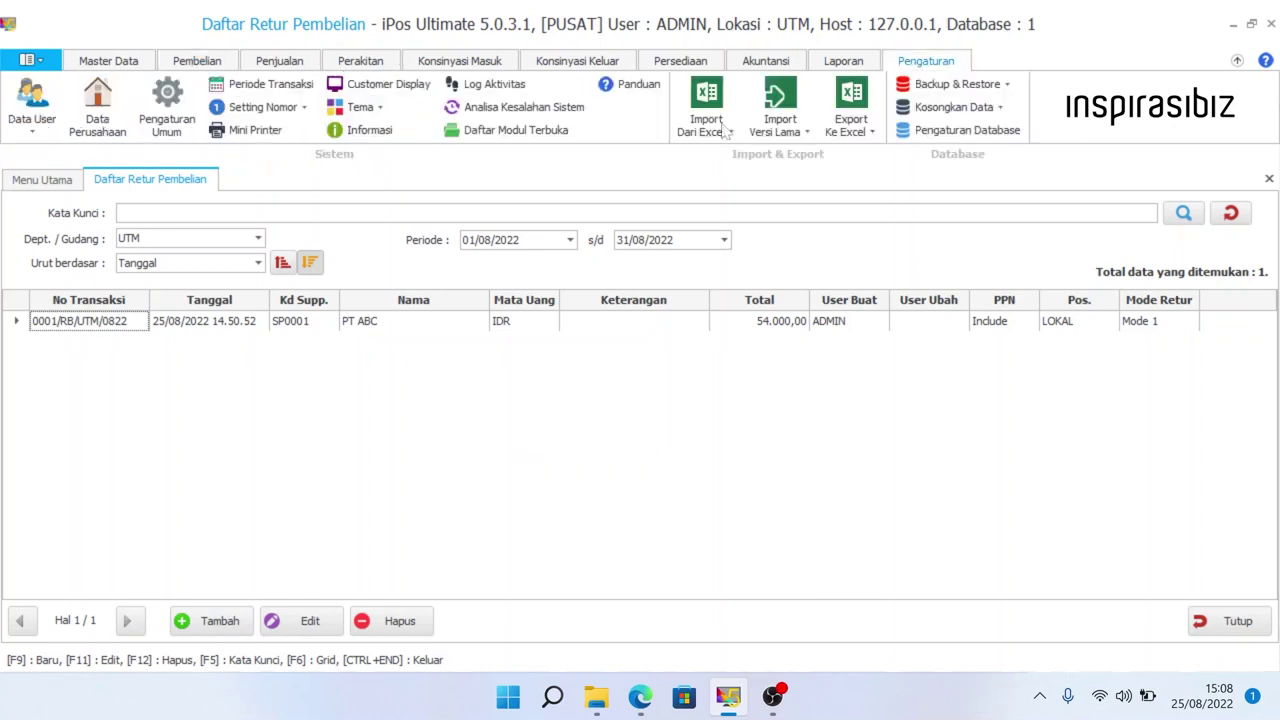
click(168, 110)
click(541, 432)
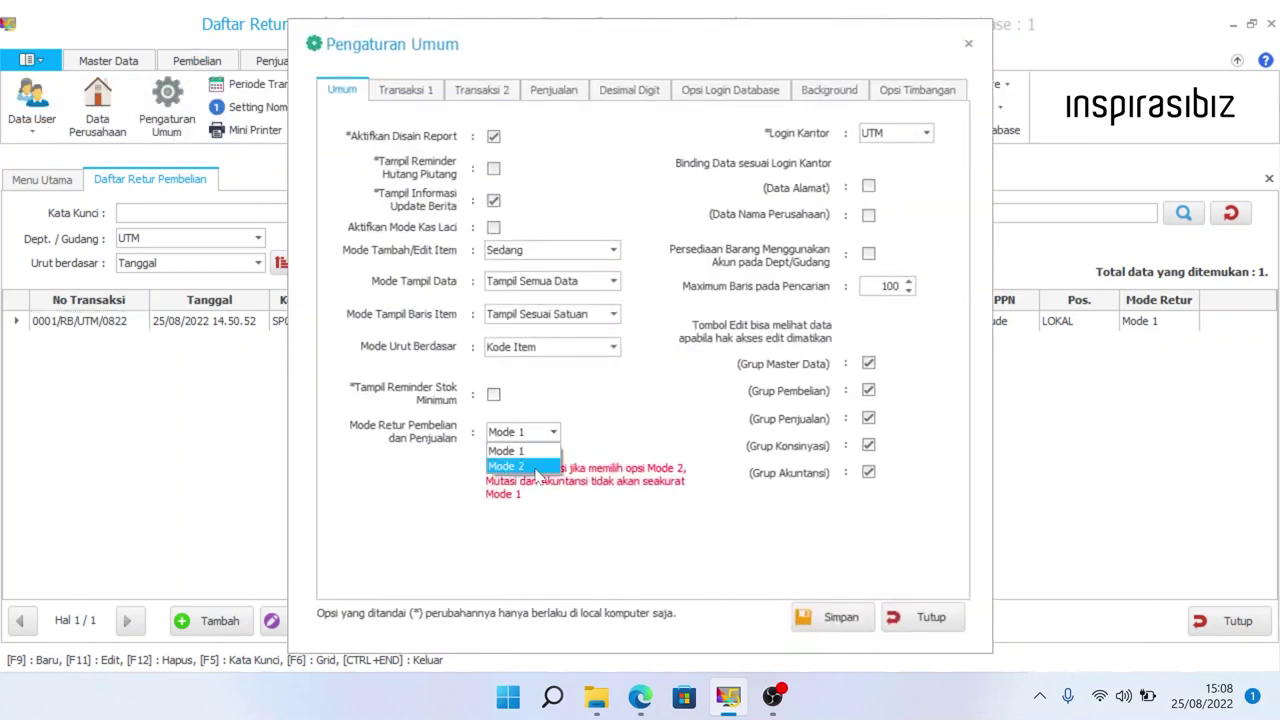
click(518, 466)
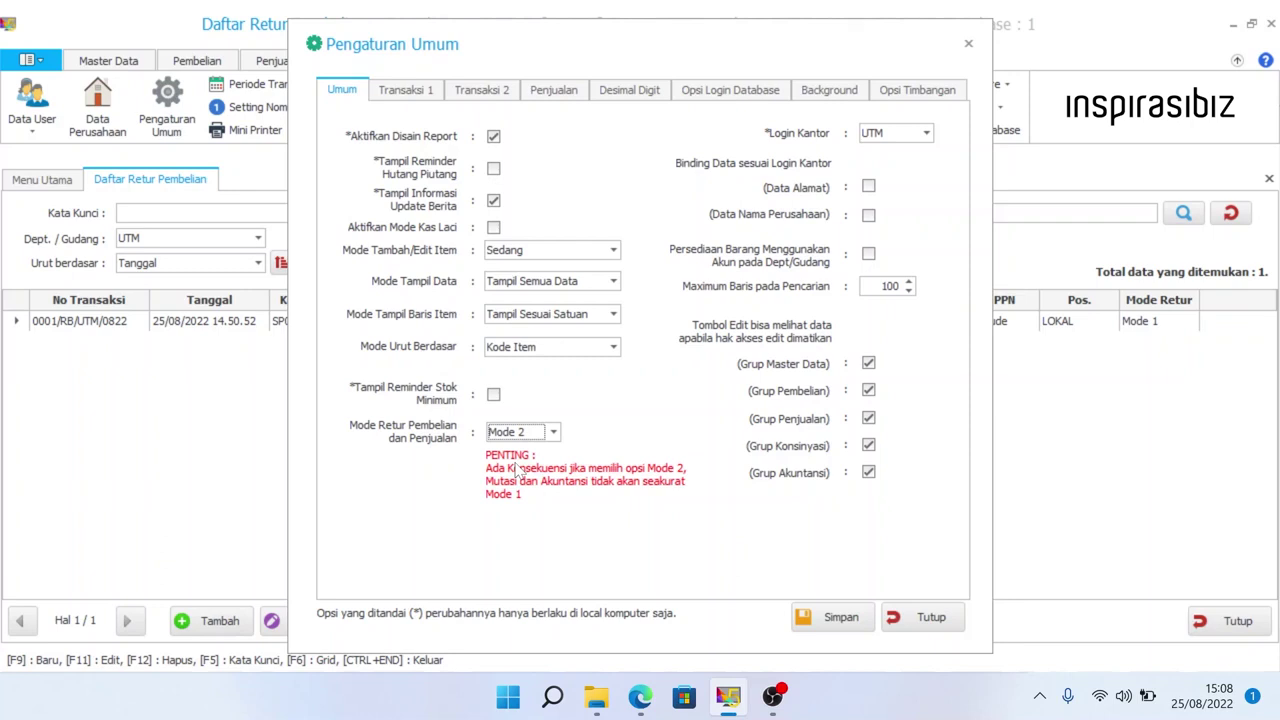
click(552, 432)
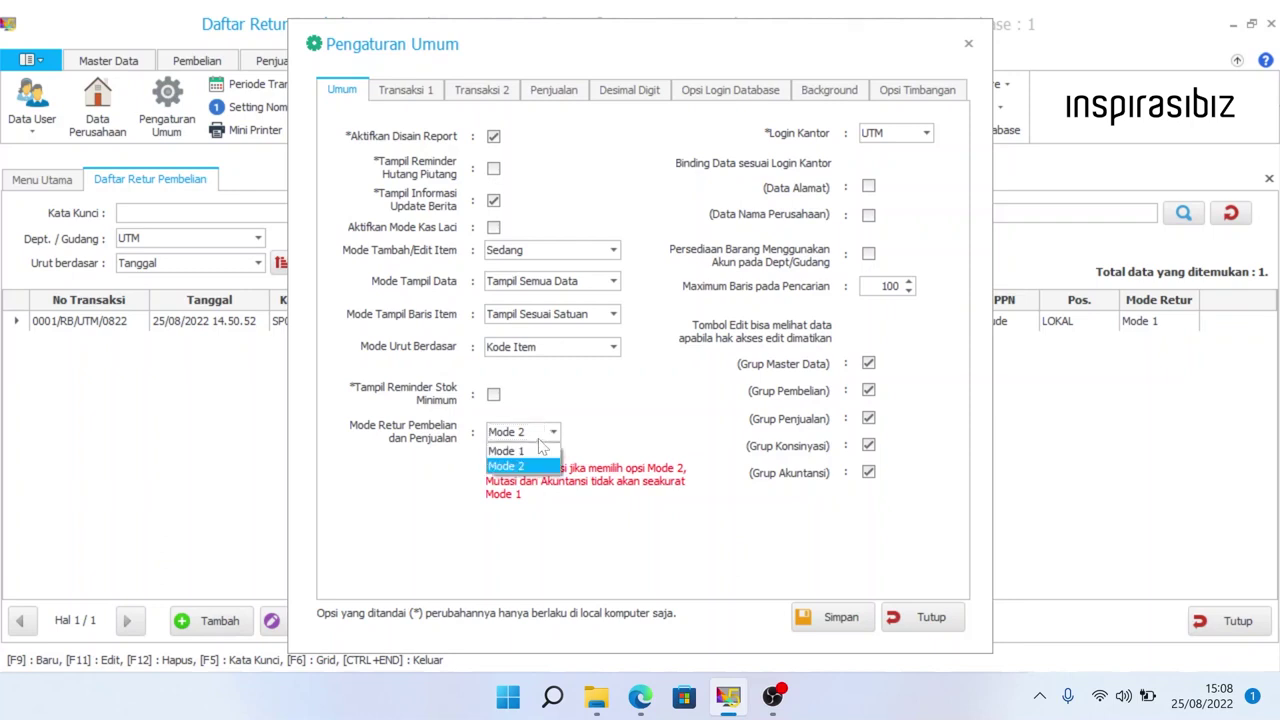
click(552, 432)
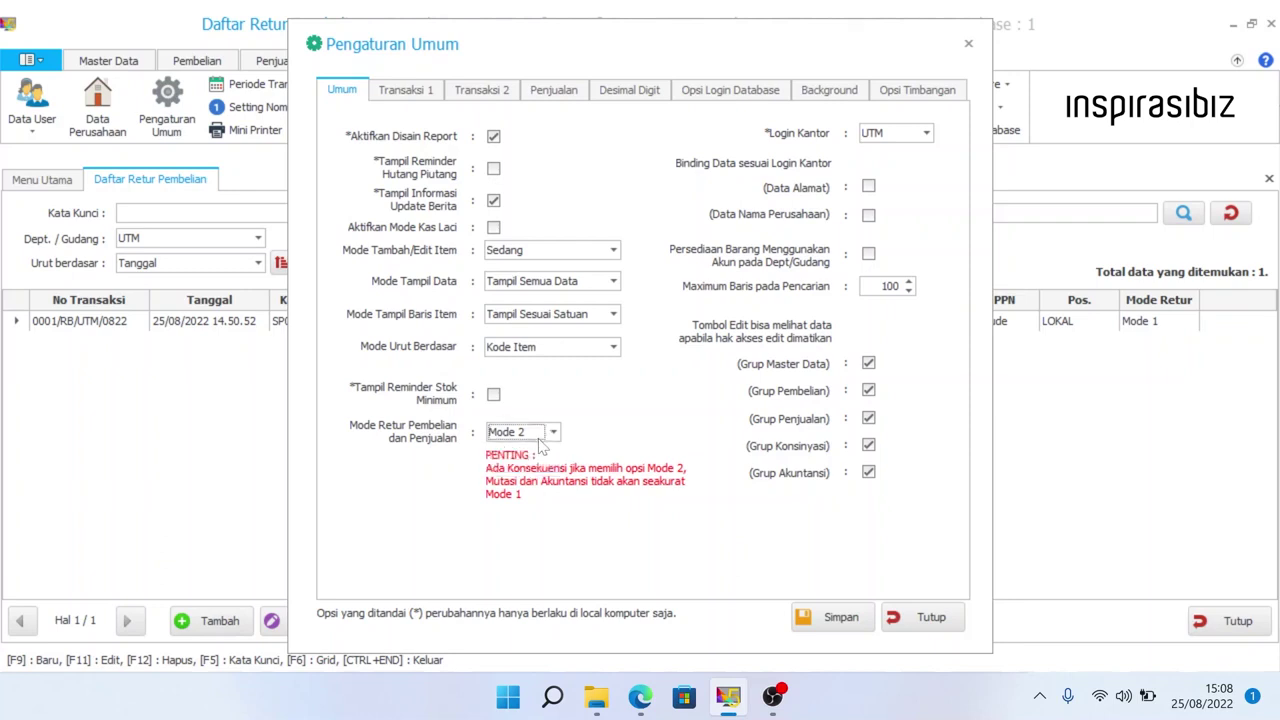
click(845, 620)
key(Return)
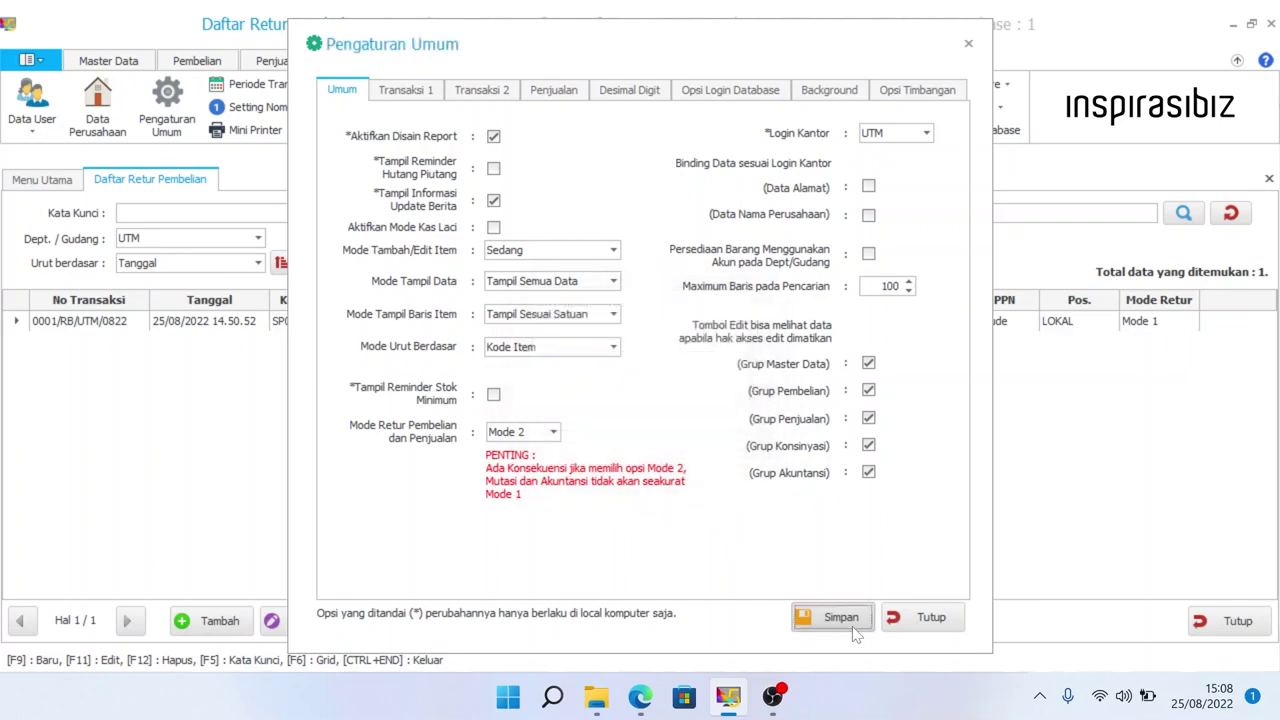
click(912, 617)
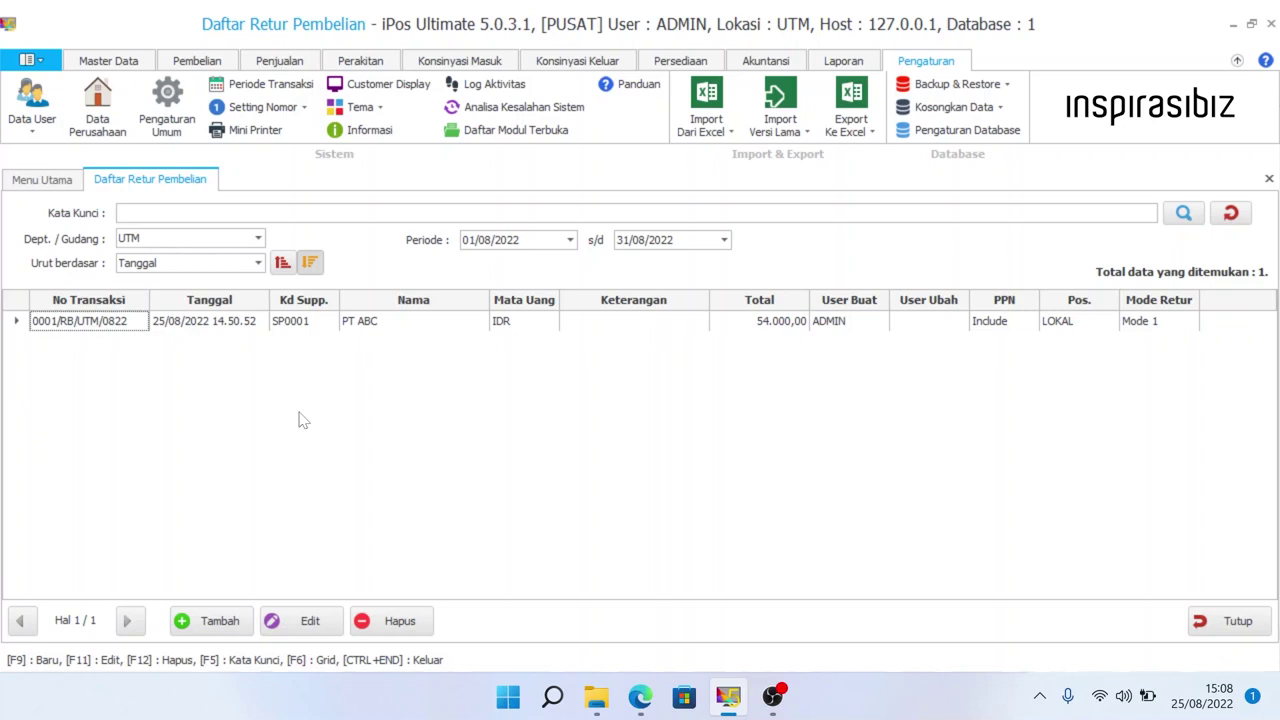
Add a new Mode 2 purchase return, keeping No Transaksi as Auto, Tanggal as 25/08/2022 and Dari as UTM.
click(211, 621)
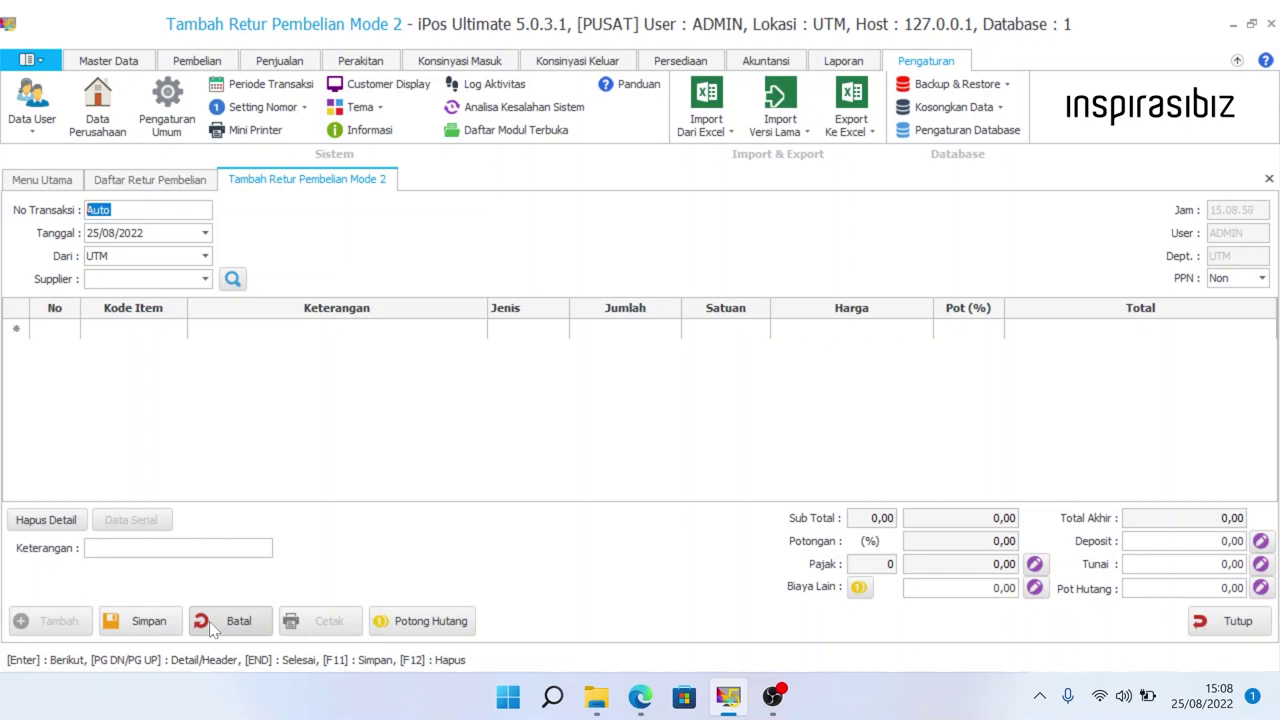
click(119, 211)
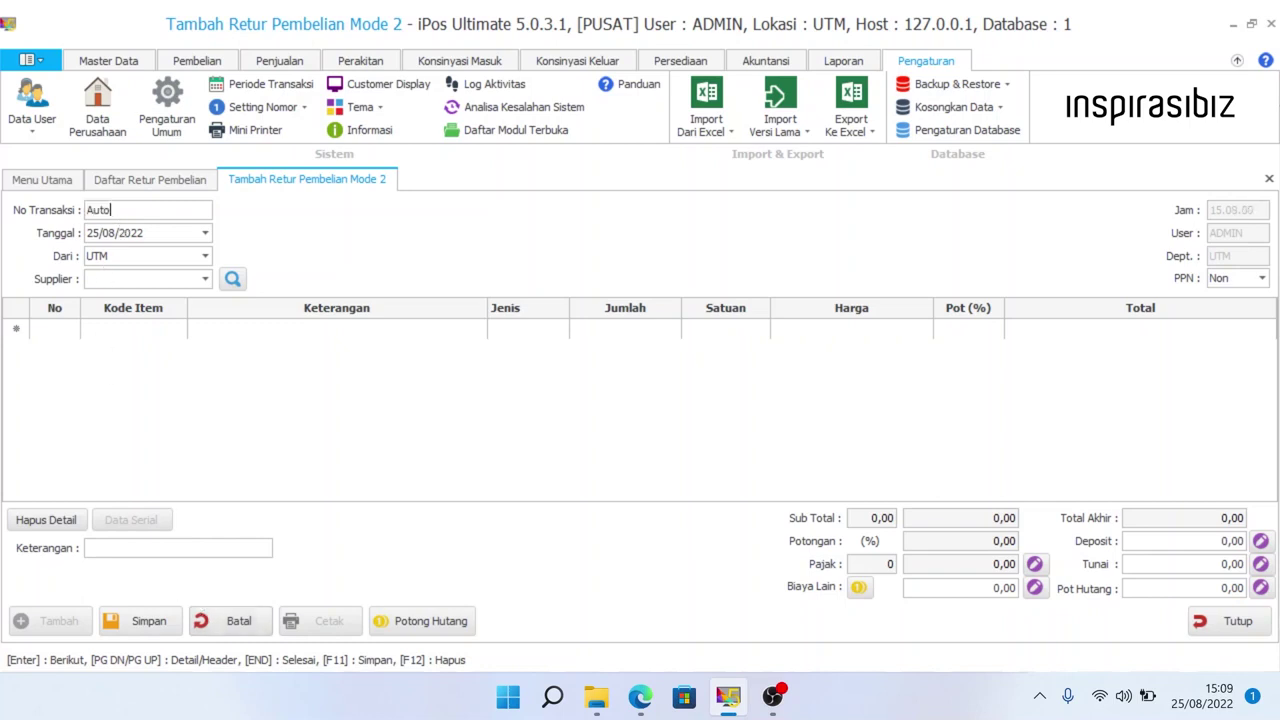
drag(119, 211, 86, 211)
click(146, 232)
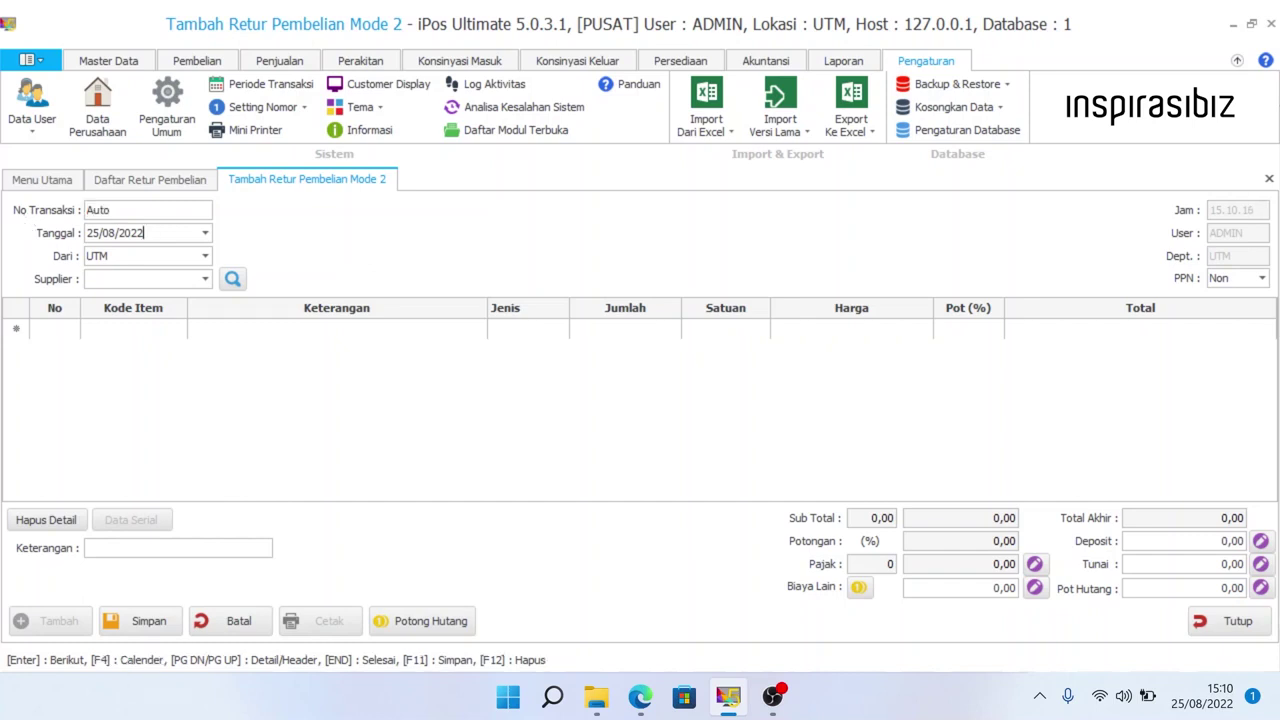
drag(146, 232, 80, 231)
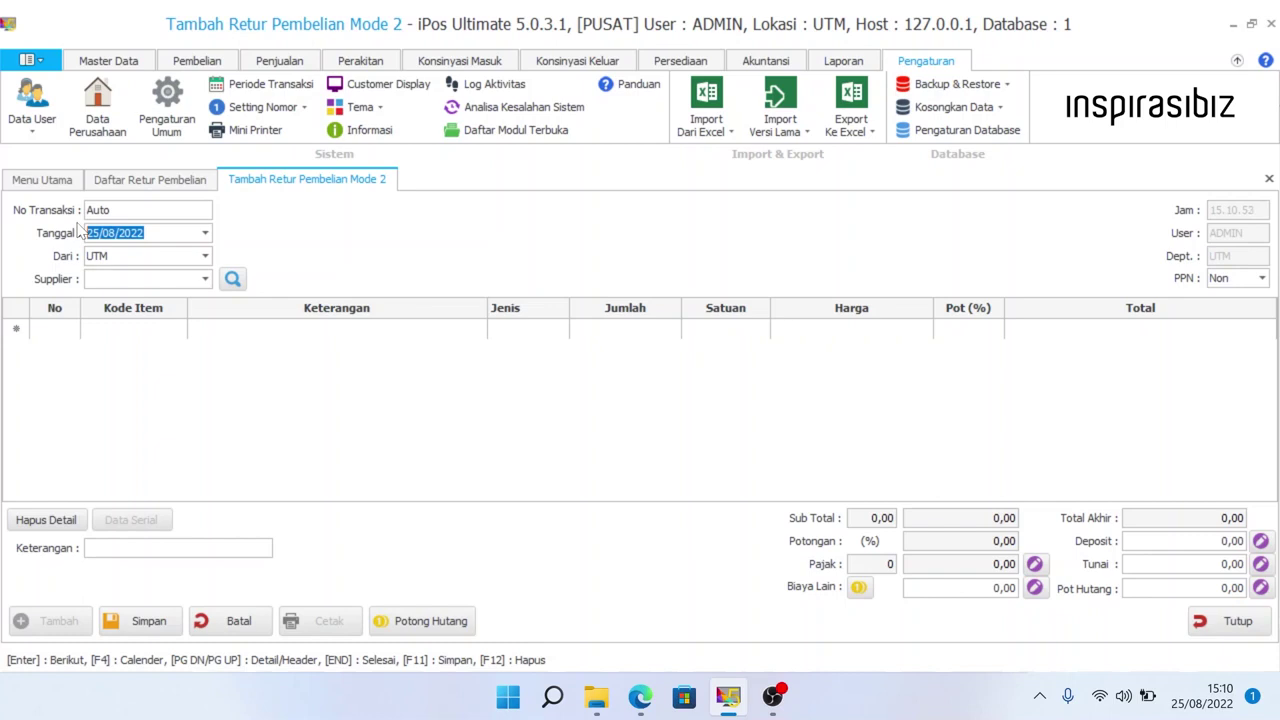
click(119, 259)
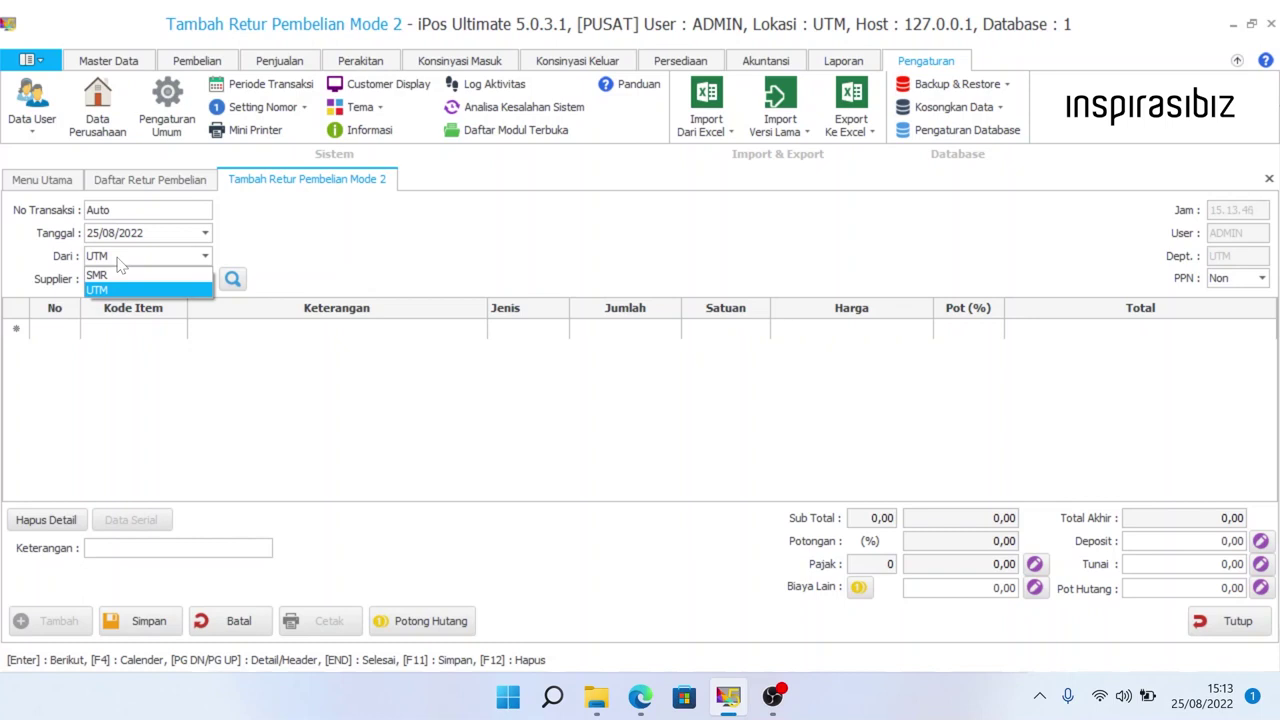
key(Return)
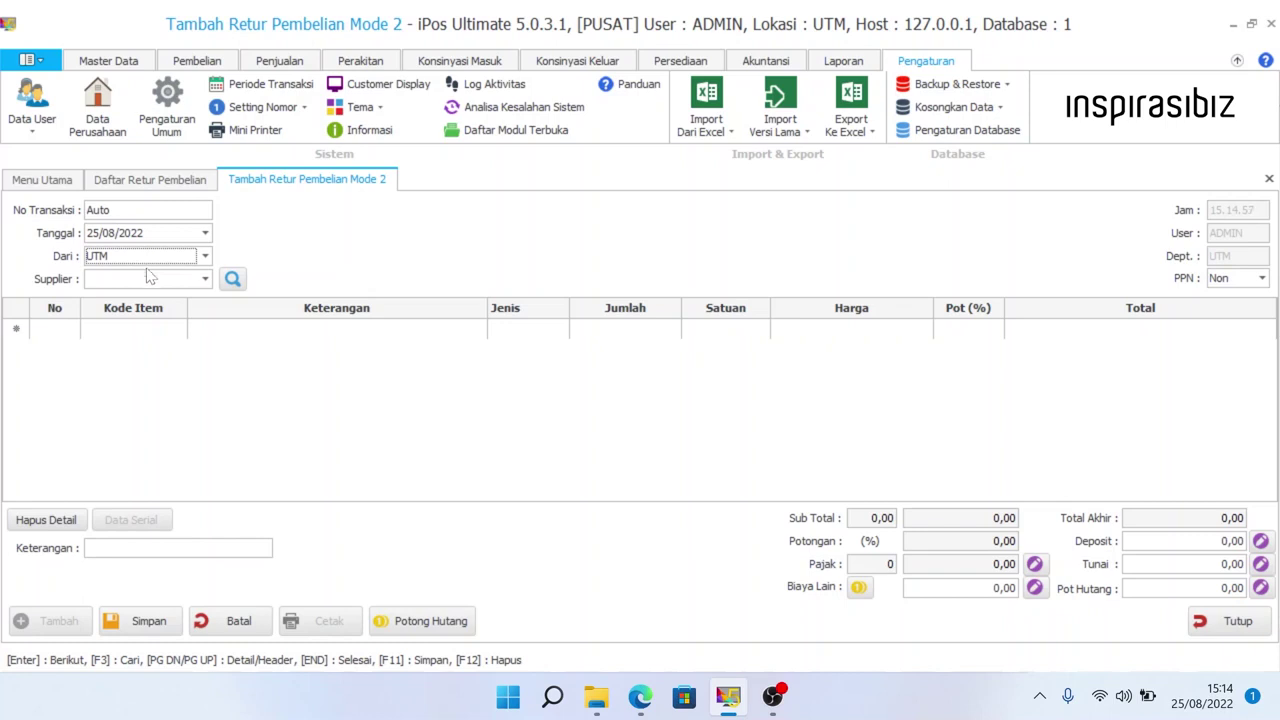
Set Supplier to supplier 2 and PPN to Include in the purchase return header.
click(150, 278)
click(1232, 278)
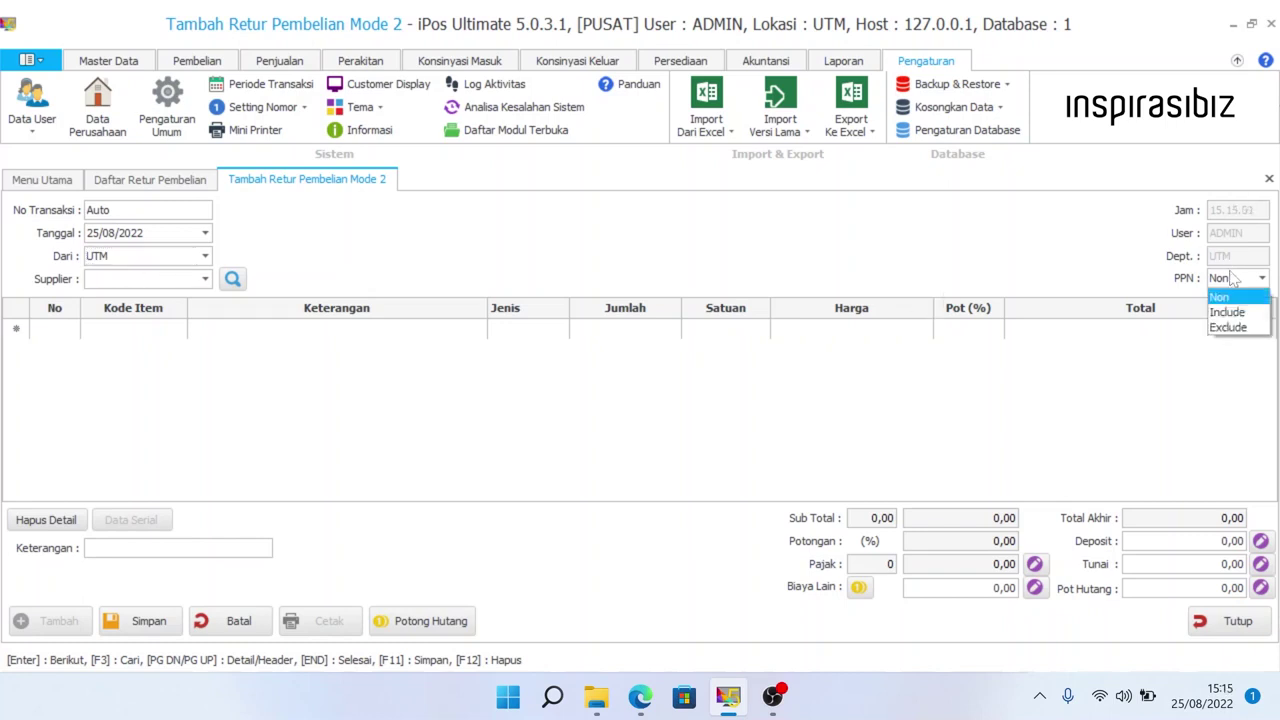
click(1232, 278)
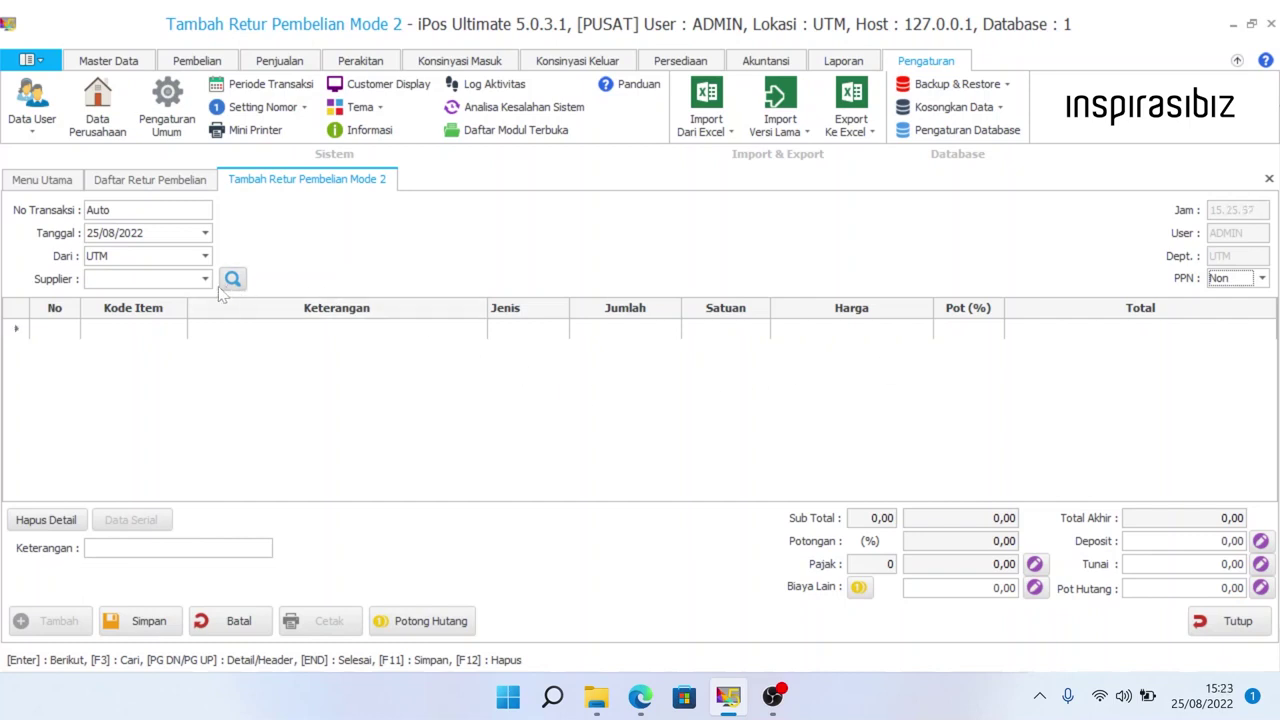
click(205, 279)
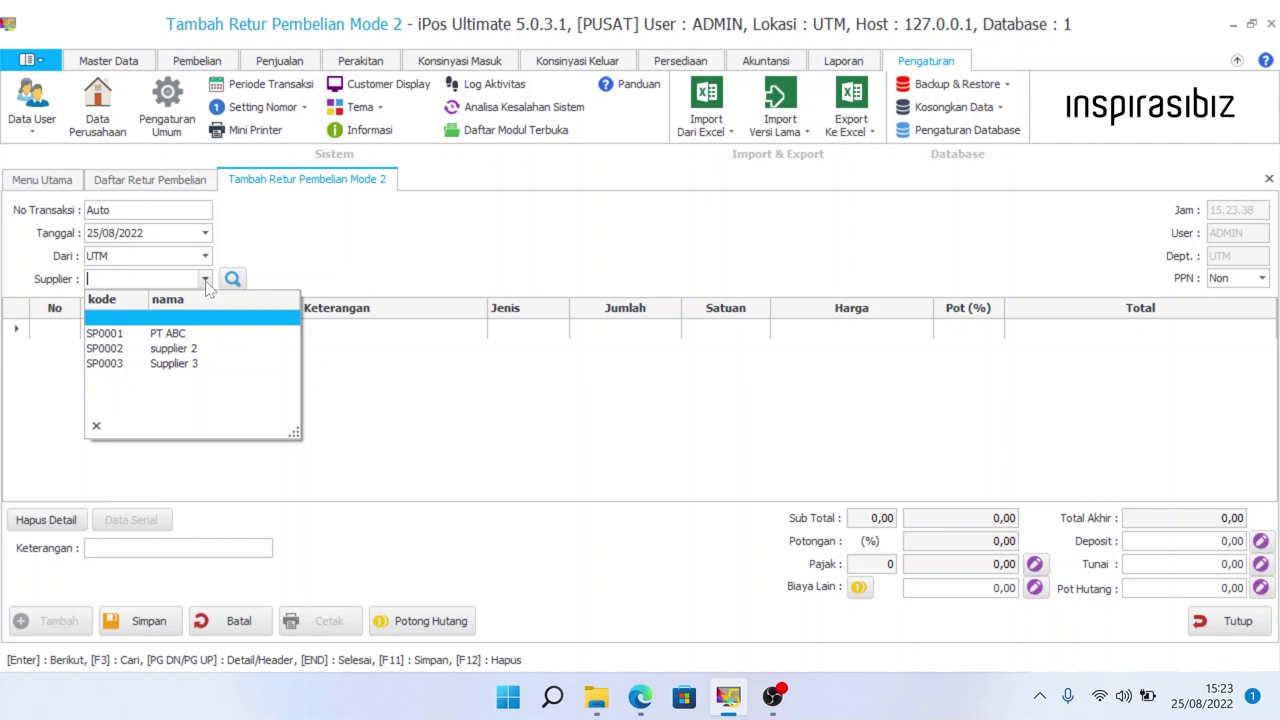
click(215, 348)
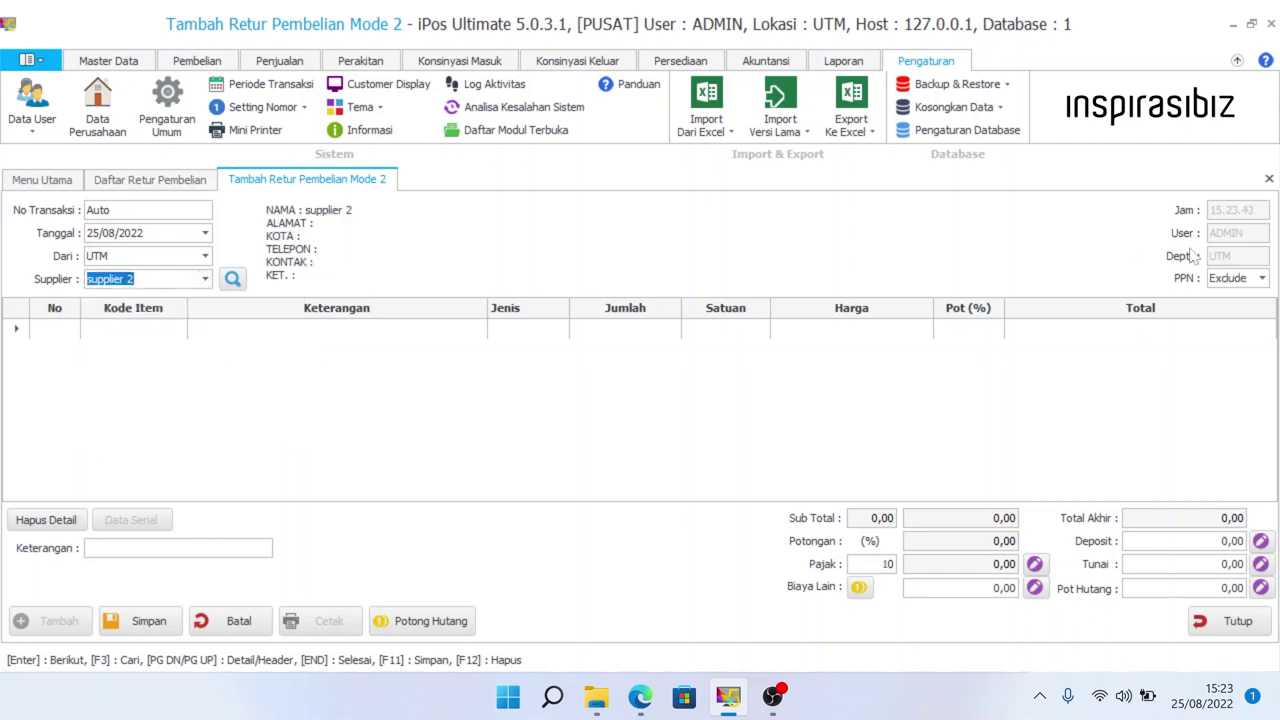
click(1234, 280)
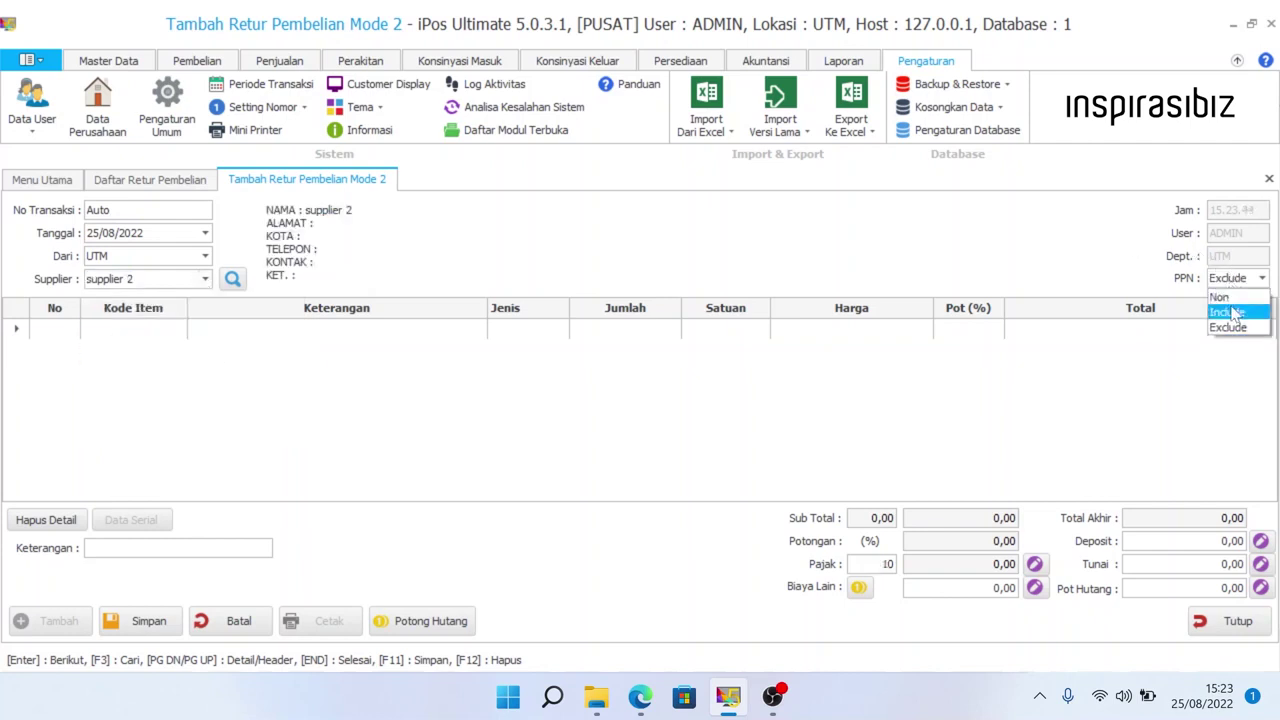
click(1232, 312)
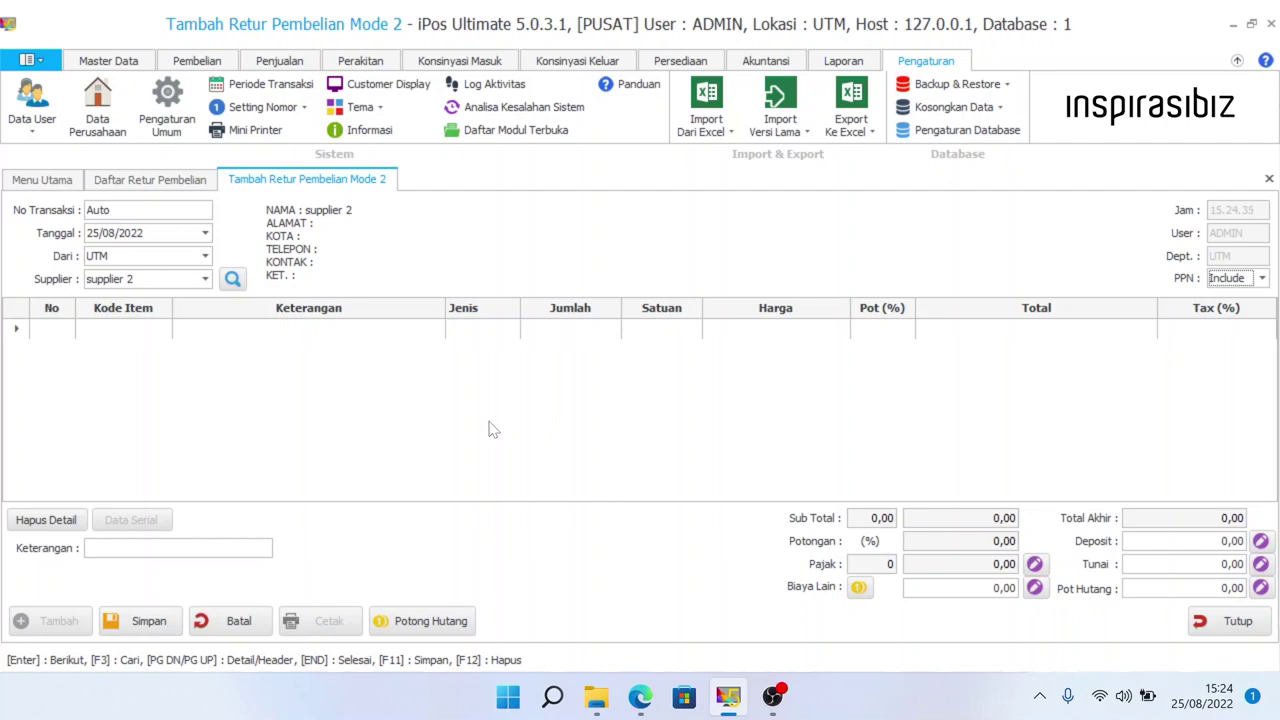
Look up "buku" from the first row's Kode Item and replace the Daftar Item keyword with "a".
click(134, 333)
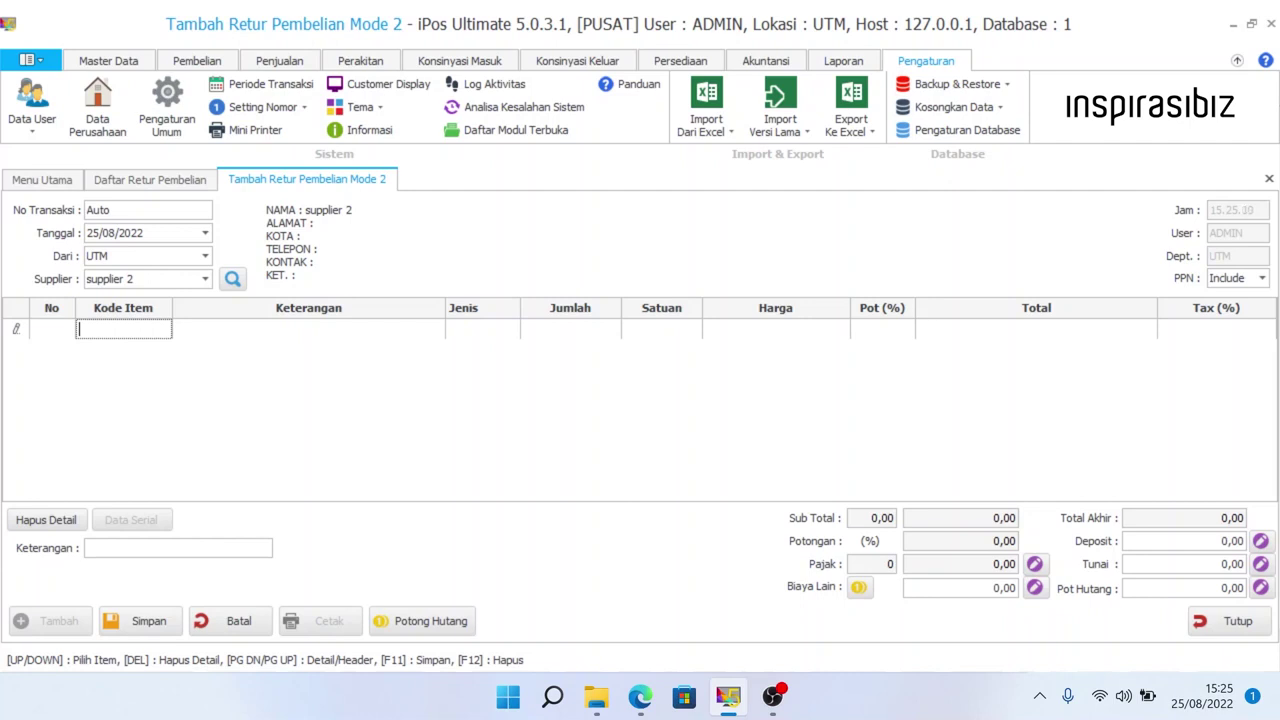
text(buku)
key(Return)
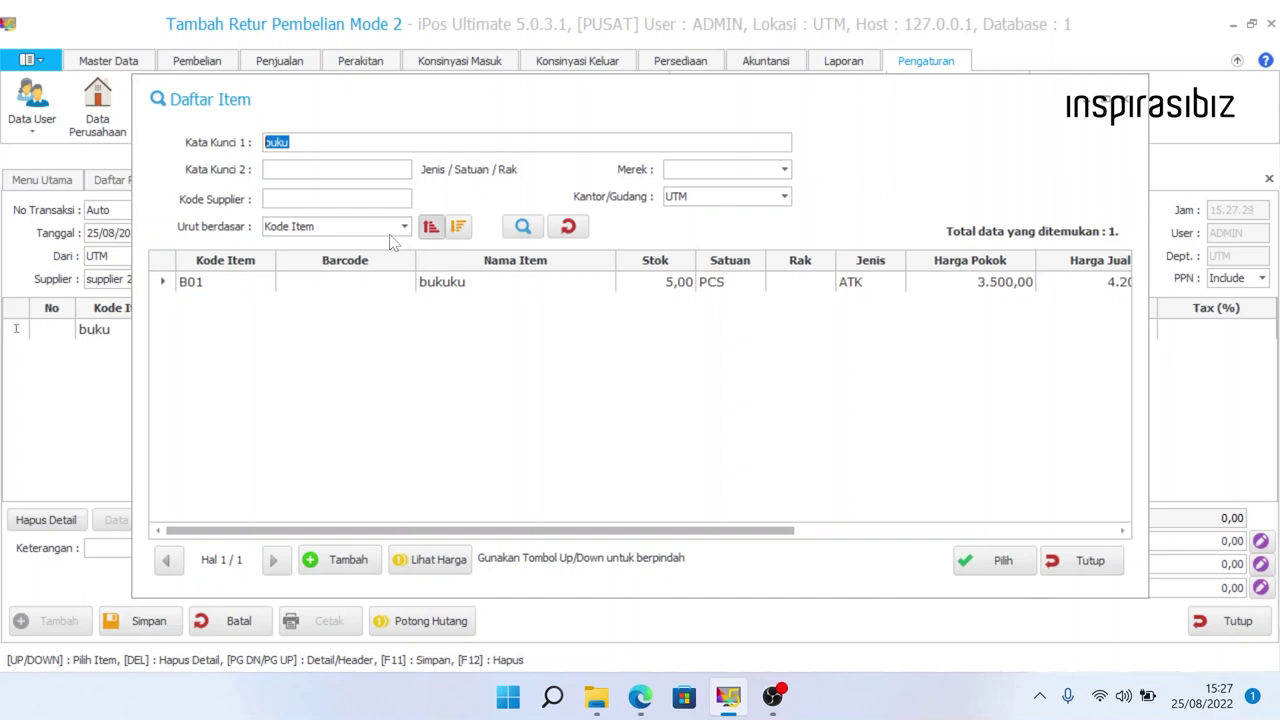
key(BackSpace)
text(a)
key(Return)
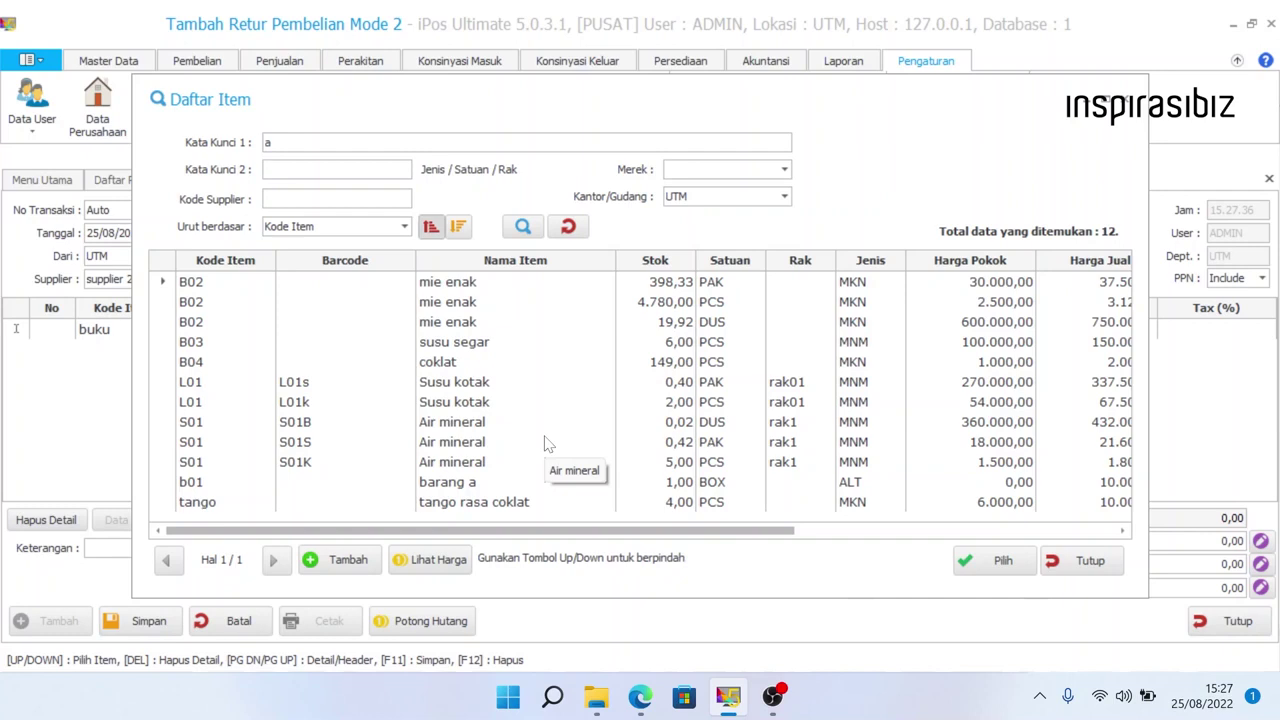
Compare the mie enak (B02) stock across PAK, PCS and DUS, and add the PCS entry to the return.
drag(548, 537, 465, 490)
click(676, 284)
click(673, 304)
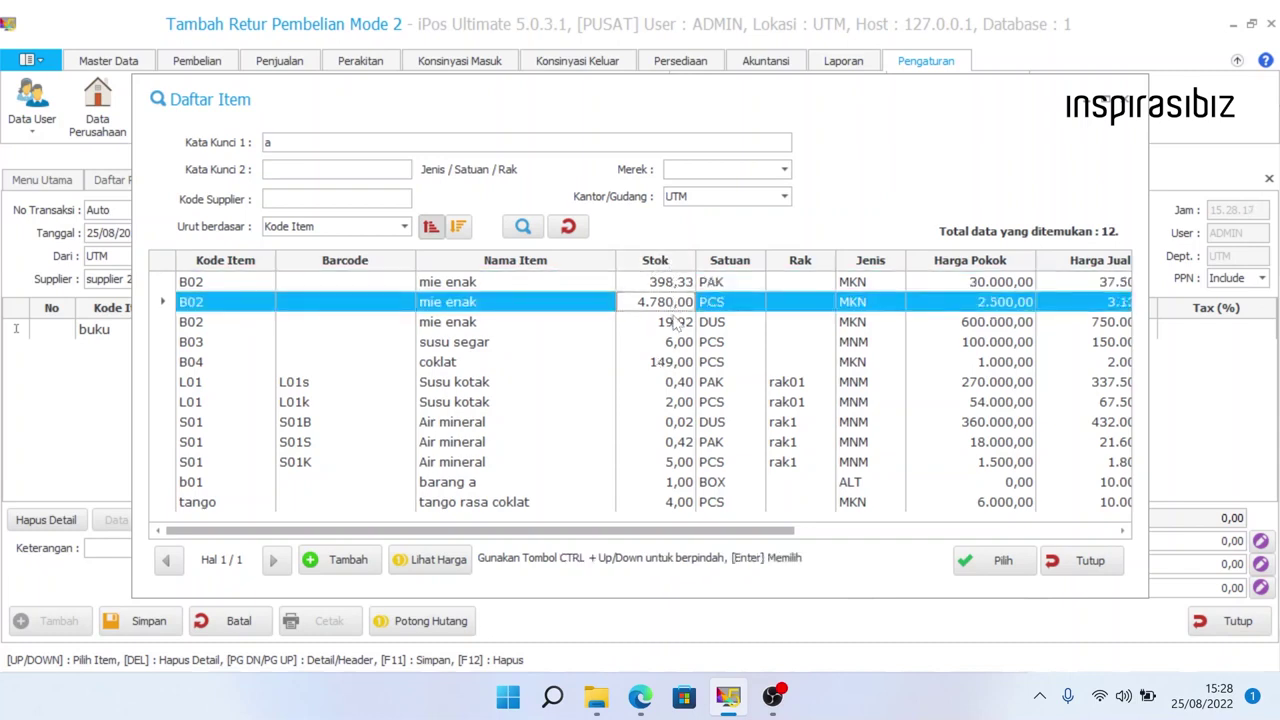
click(684, 326)
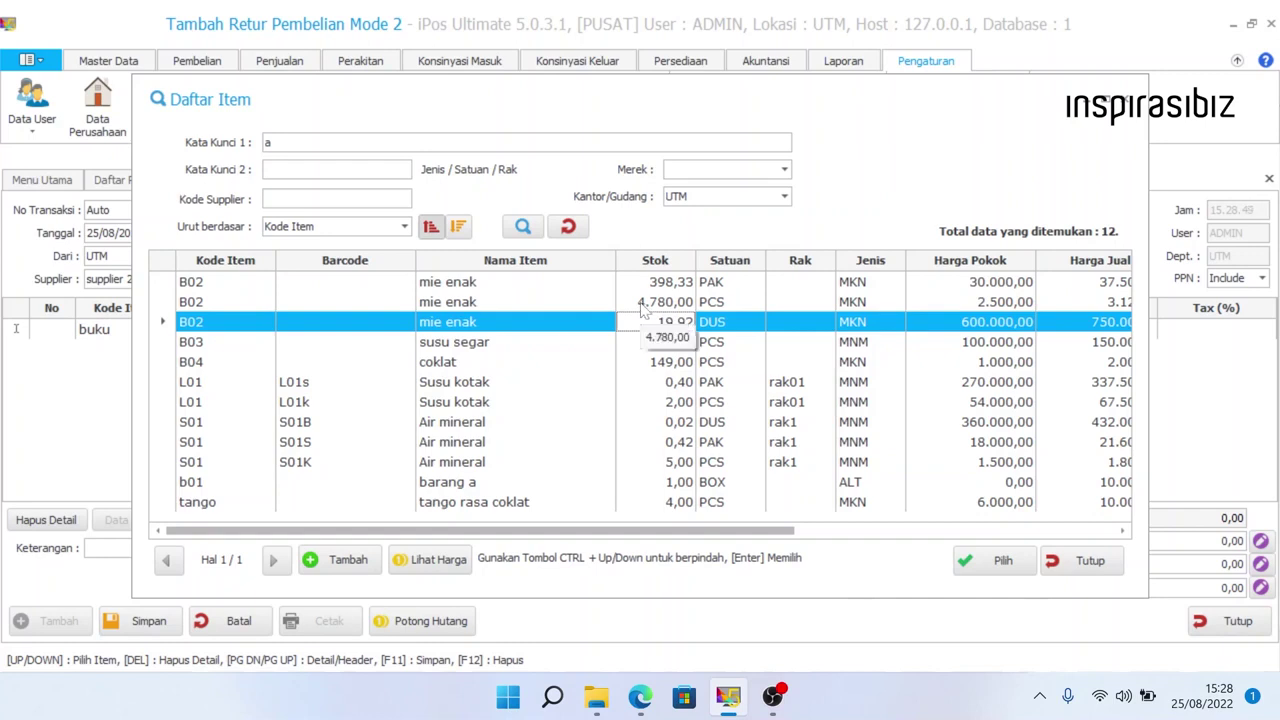
click(642, 308)
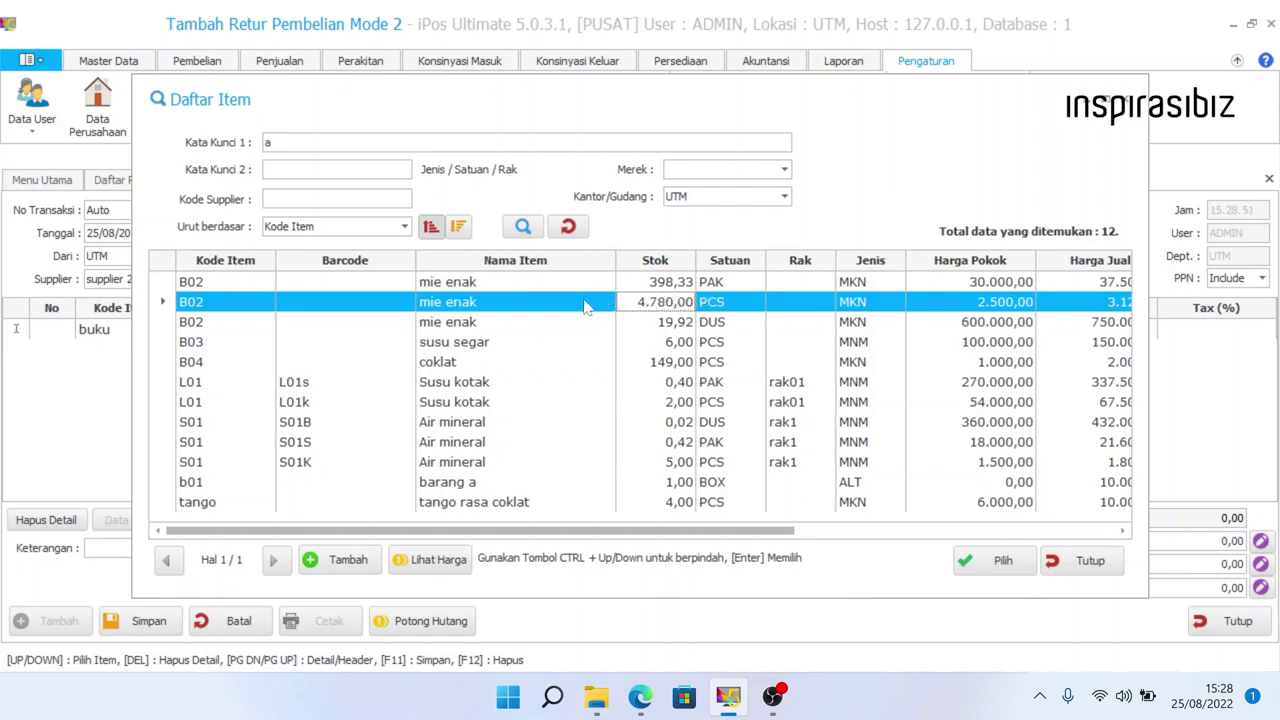
click(586, 307)
double_click(586, 307)
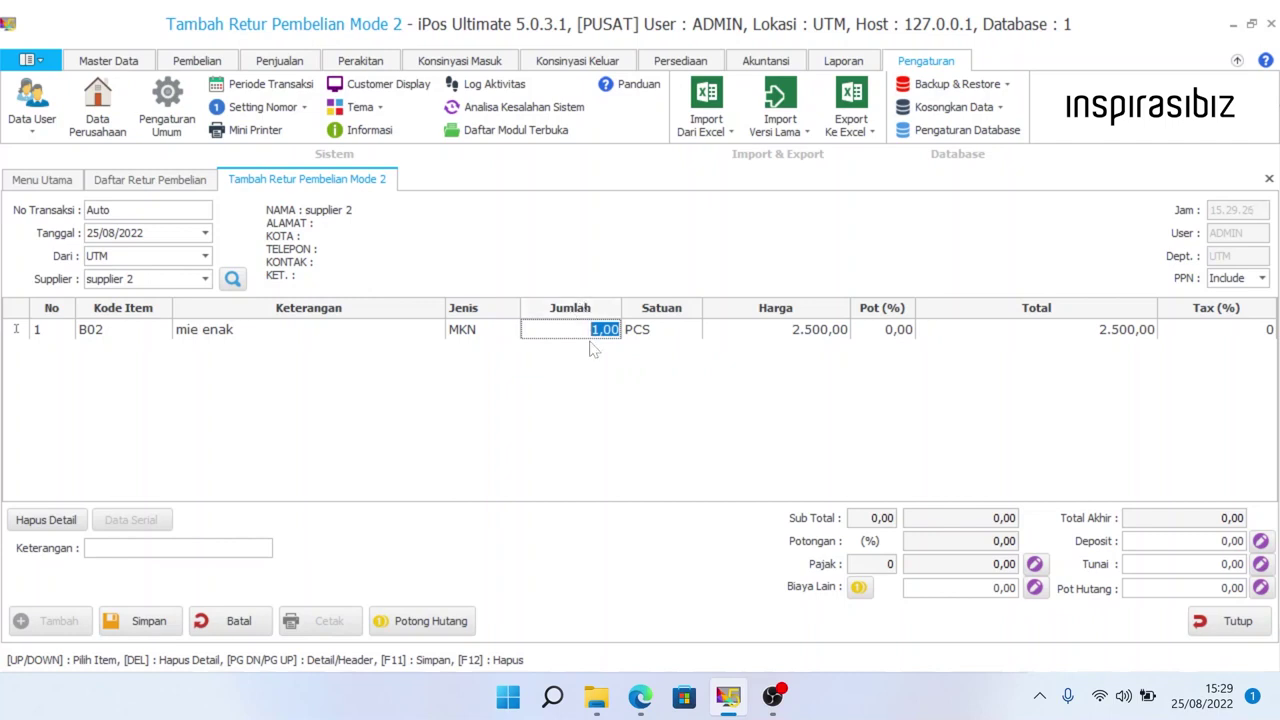
Set the mie enak row's Jumlah to 5 and keep its Satuan as PCS.
text(5)
key(Return)
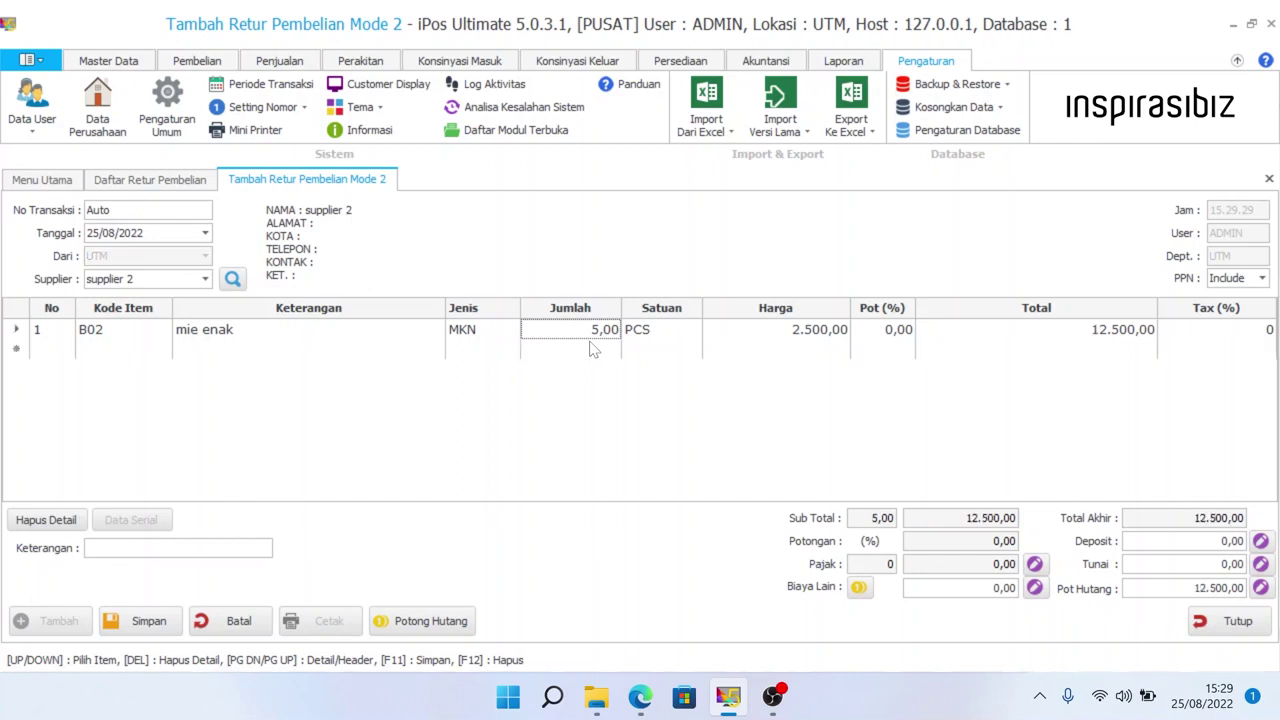
click(652, 334)
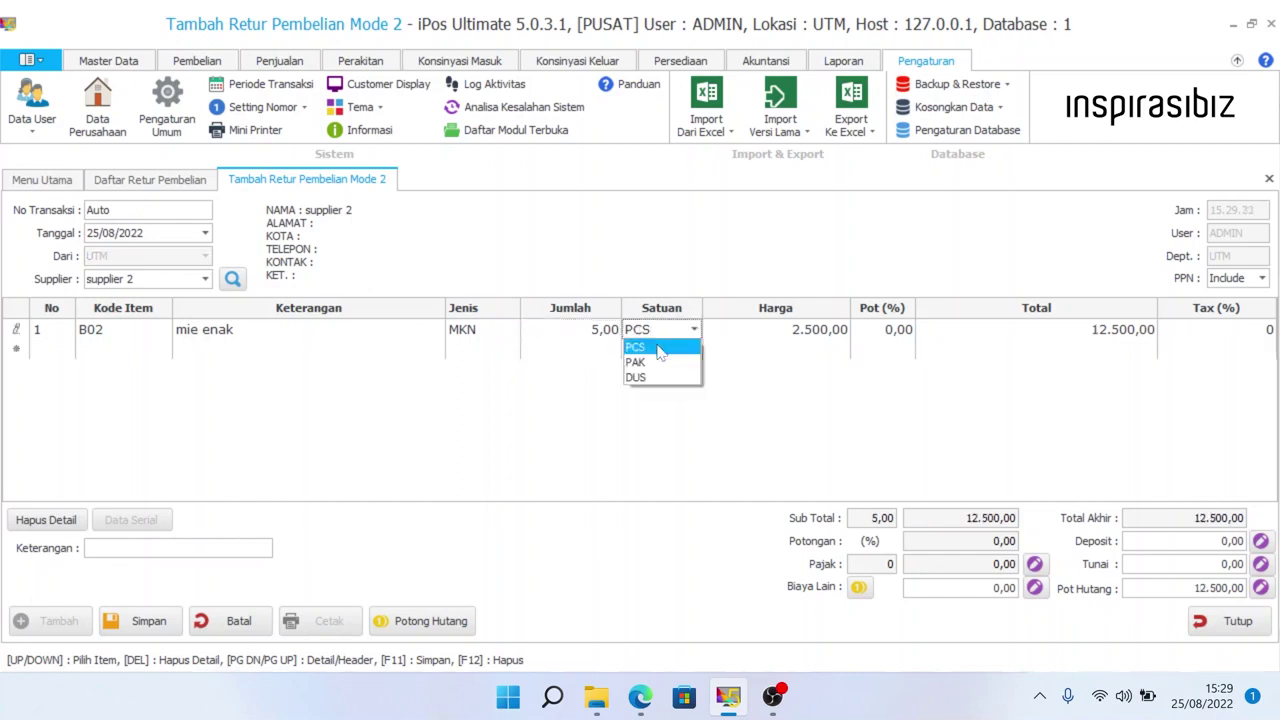
click(660, 348)
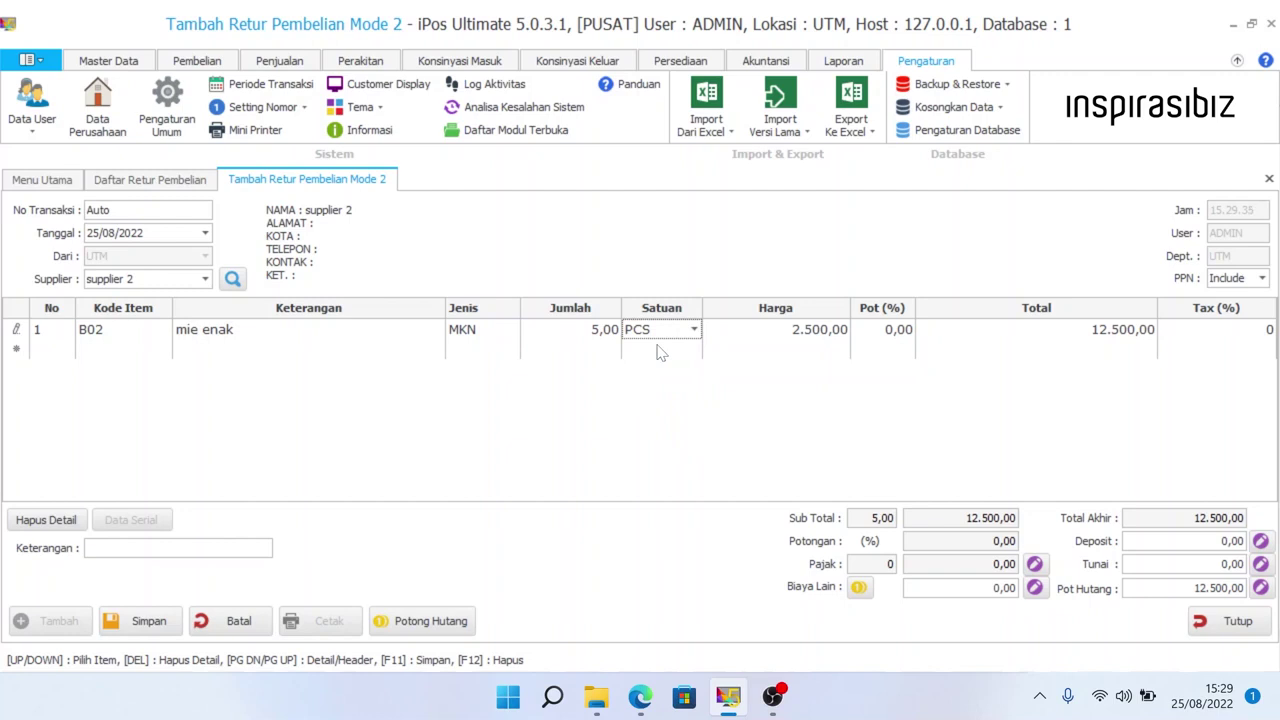
Go through the mie enak row's Harga, Pot (%), Total and Tax (%) and the Keterangan field without changing them.
click(760, 333)
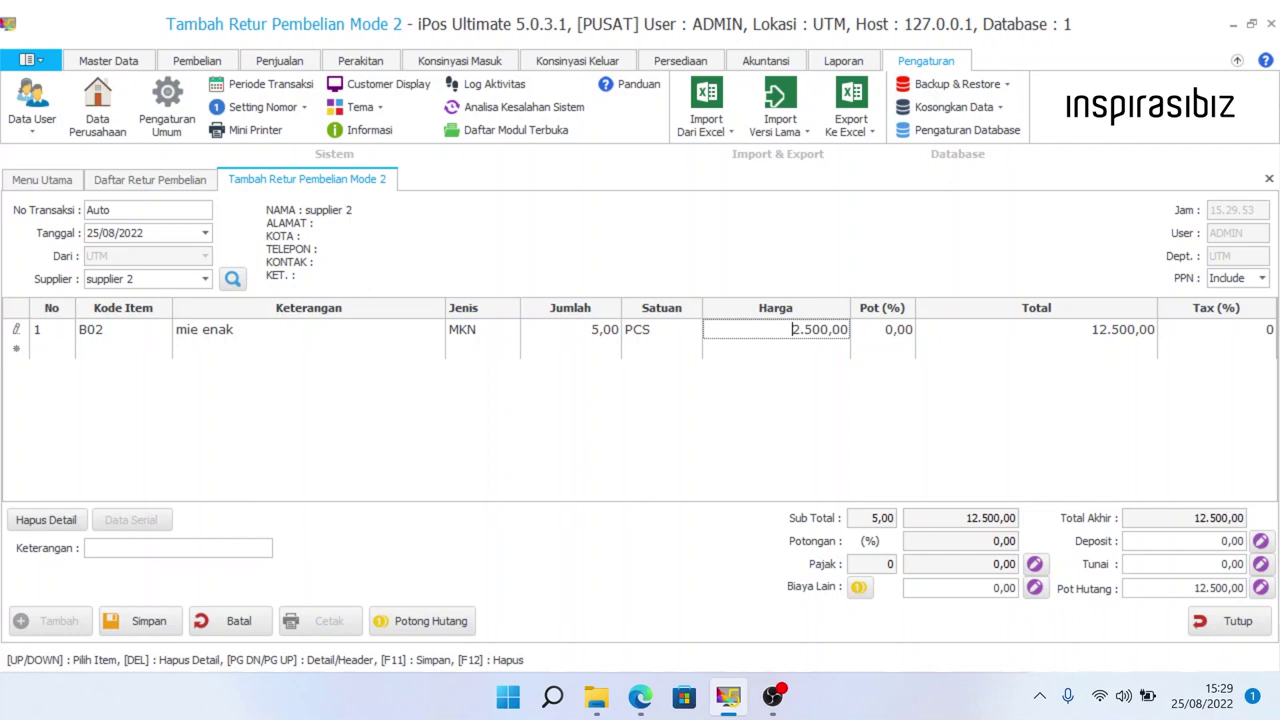
key(Tab)
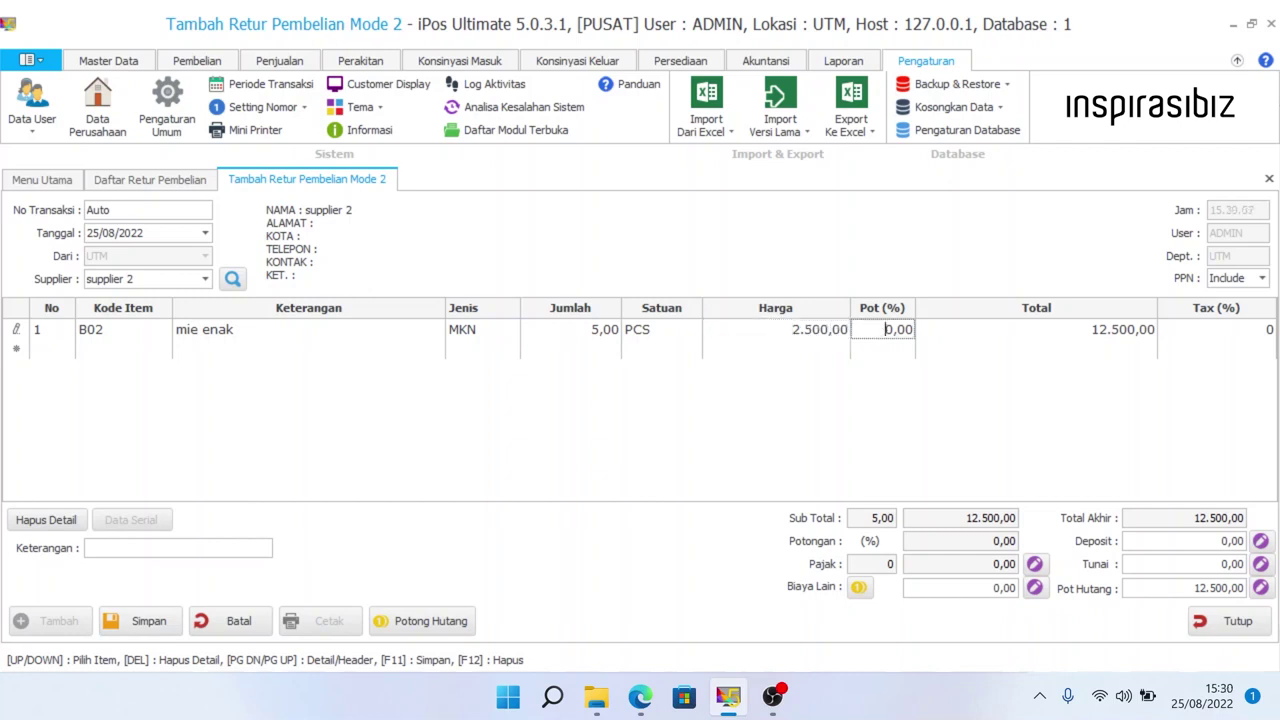
drag(885, 329, 916, 316)
key(Tab)
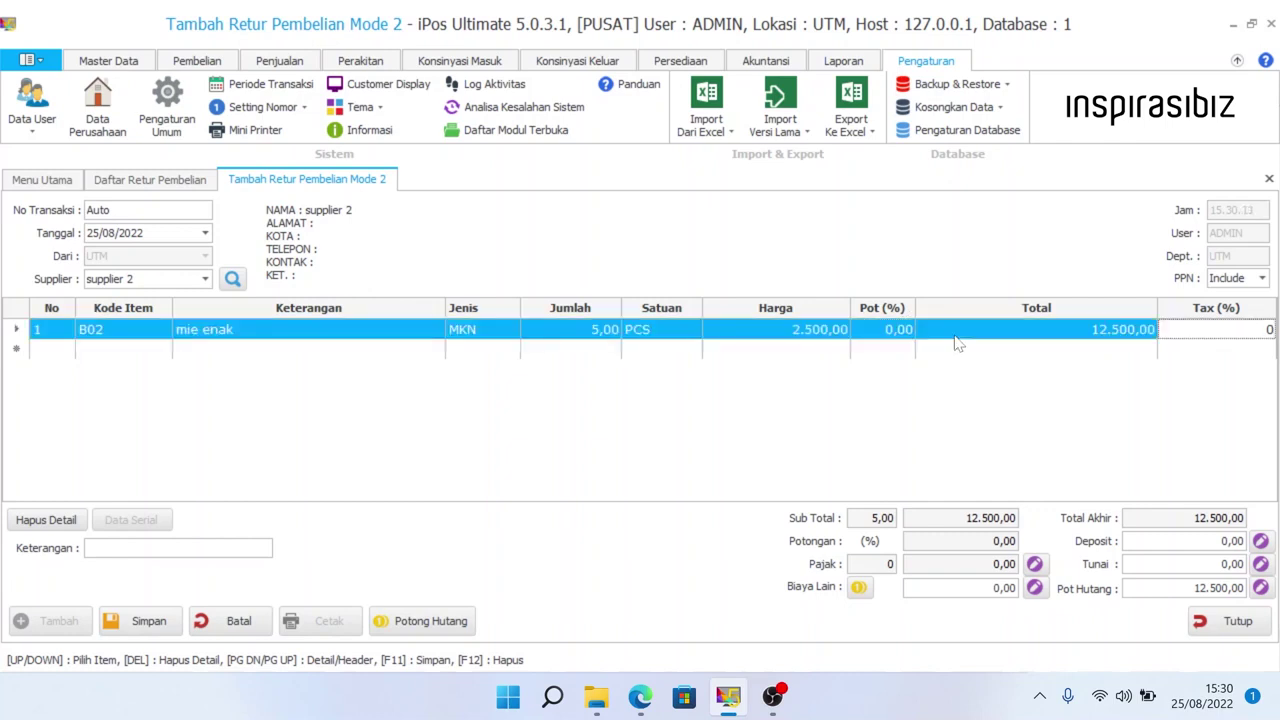
click(1212, 333)
double_click(1268, 330)
click(1160, 372)
click(215, 548)
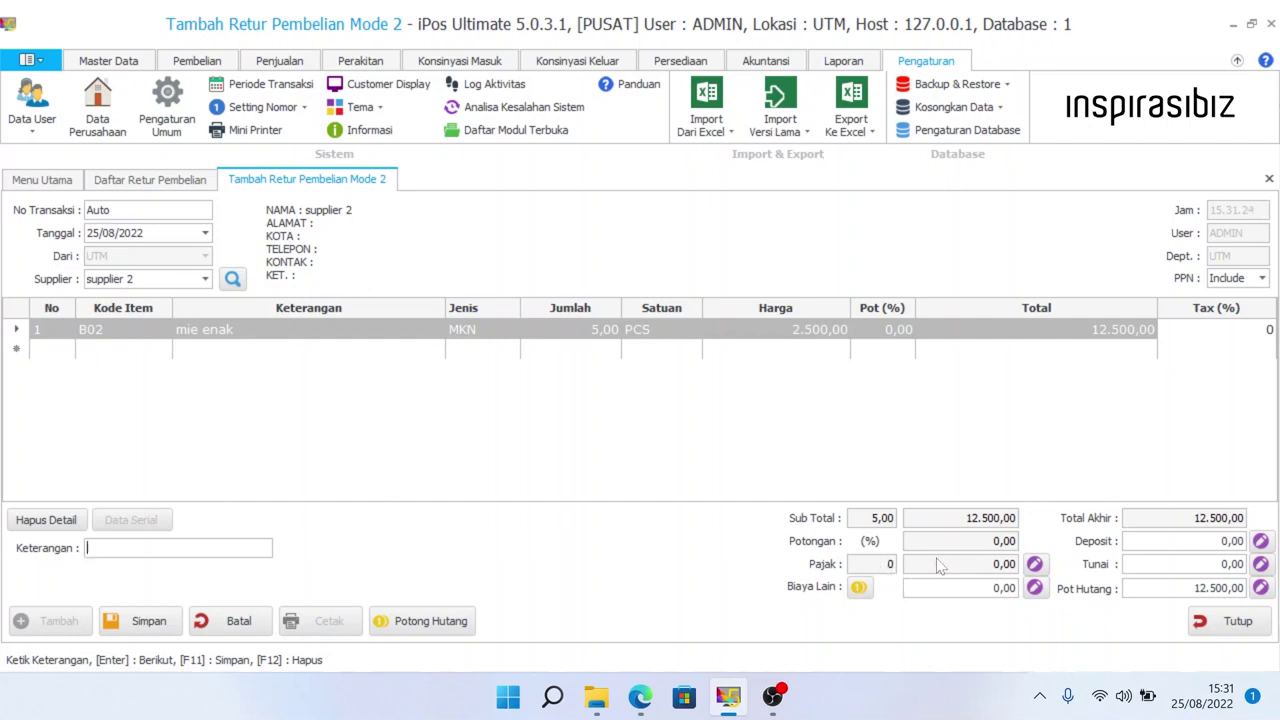
Switch PPN to Exclude, check the Pajak percentage, and set PPN back to Include to apply tax to the item.
click(1236, 280)
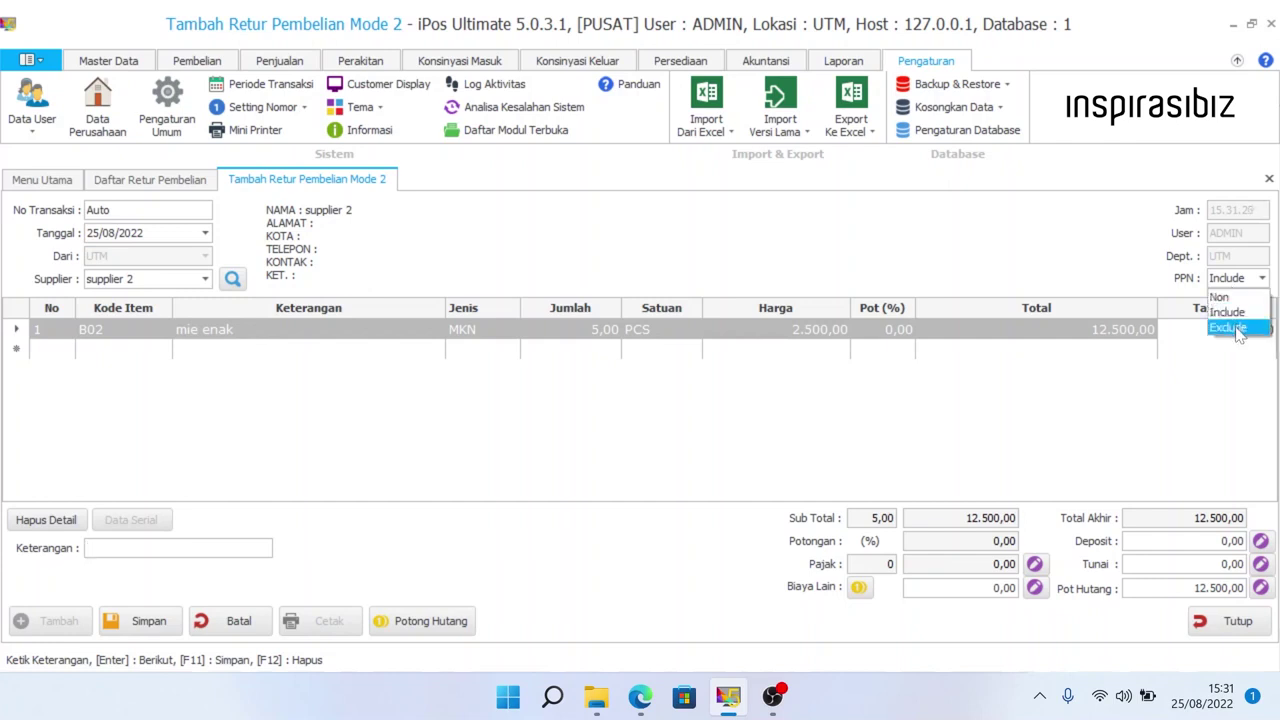
click(1230, 327)
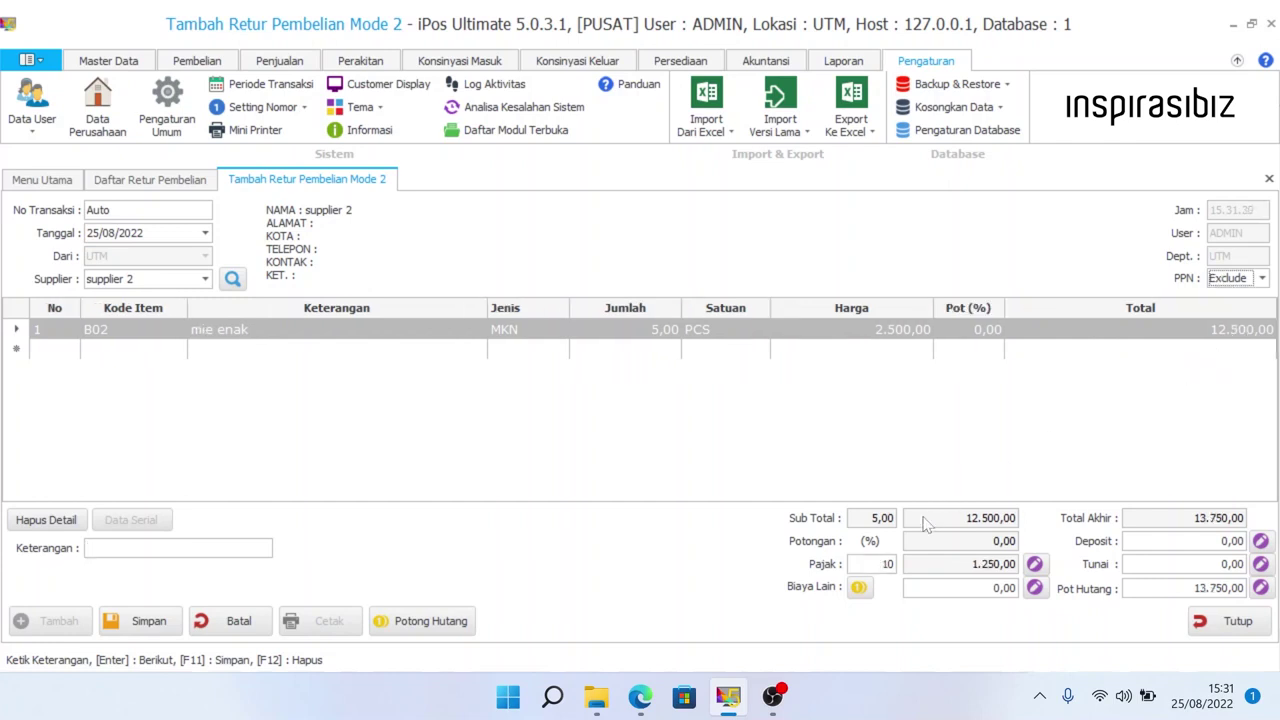
click(885, 564)
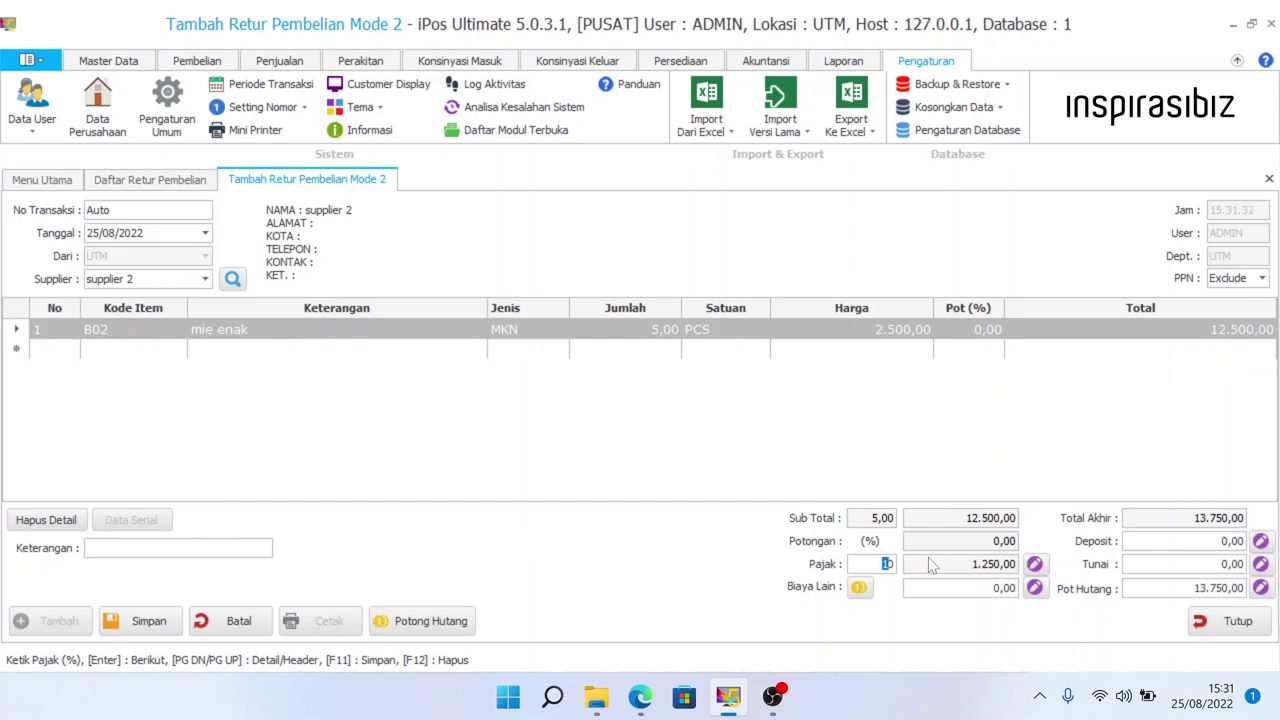
click(1247, 280)
click(1228, 312)
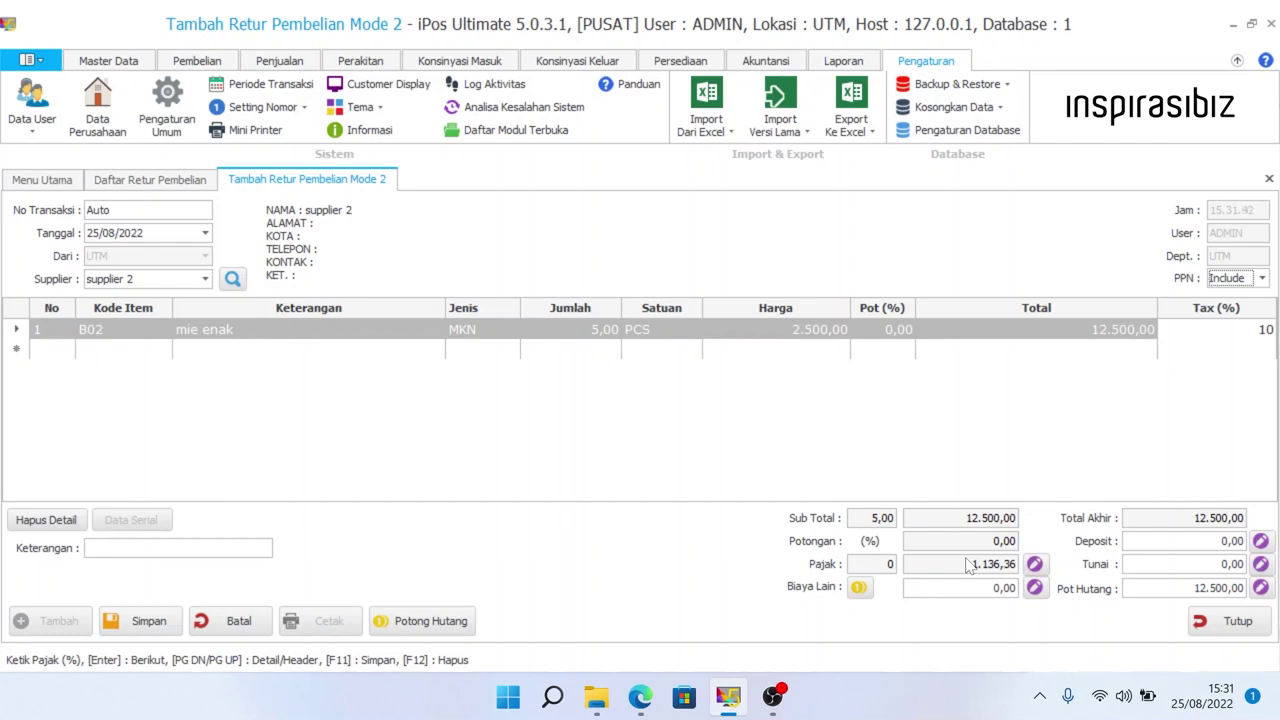
Review the Biaya Lain, Deposit, Tunai and Pot Hutang fields, and check the Potongan Hutang allocation without saving it.
drag(990, 588, 1027, 596)
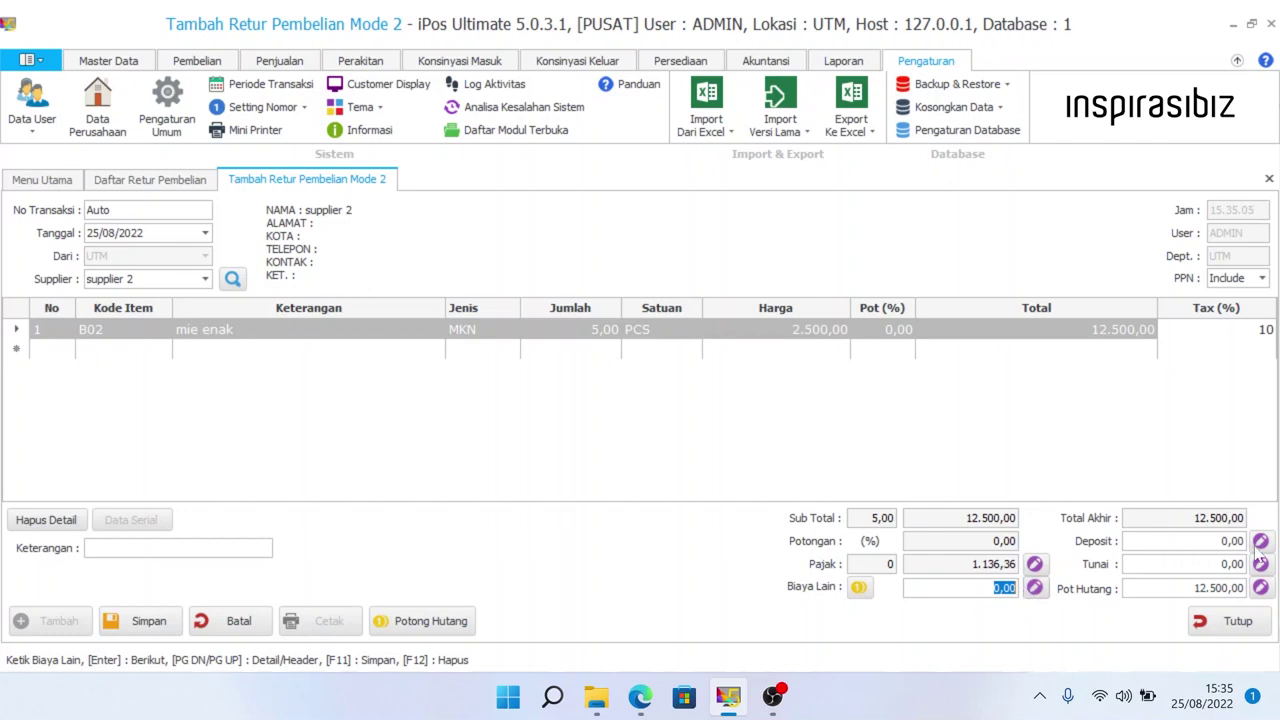
key(Return)
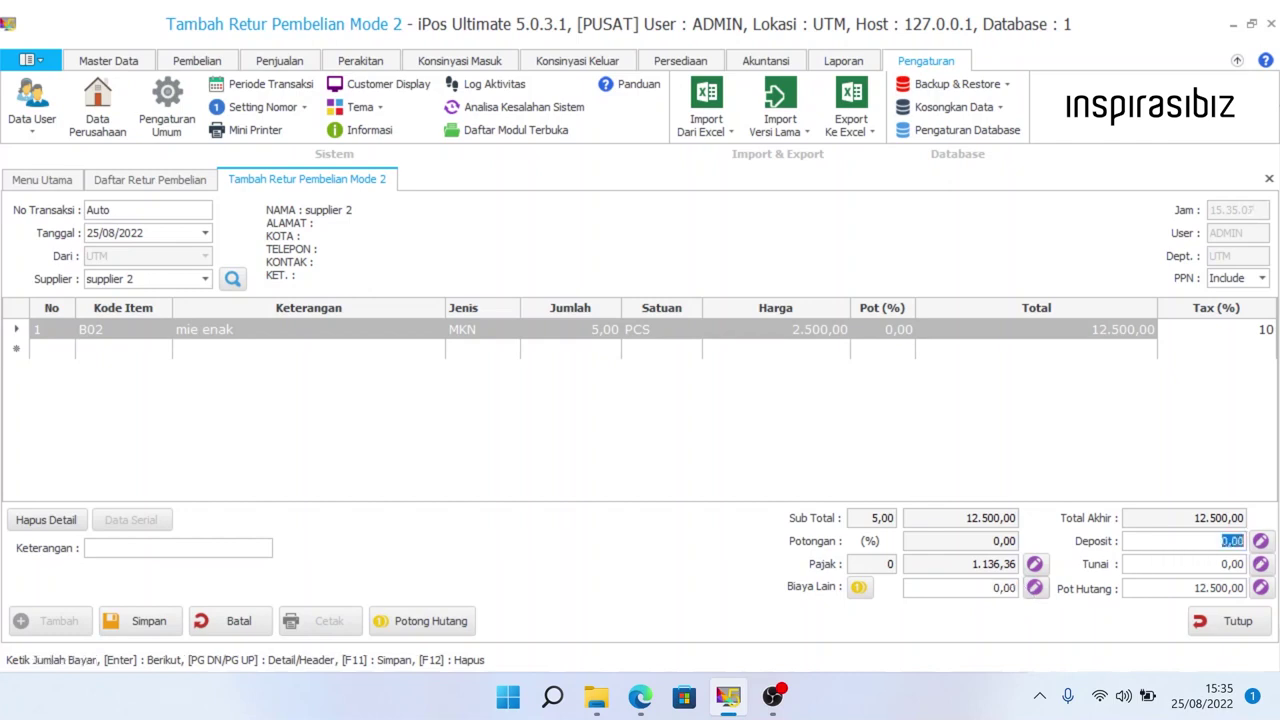
key(Return)
key(Return)
drag(1194, 588, 1246, 584)
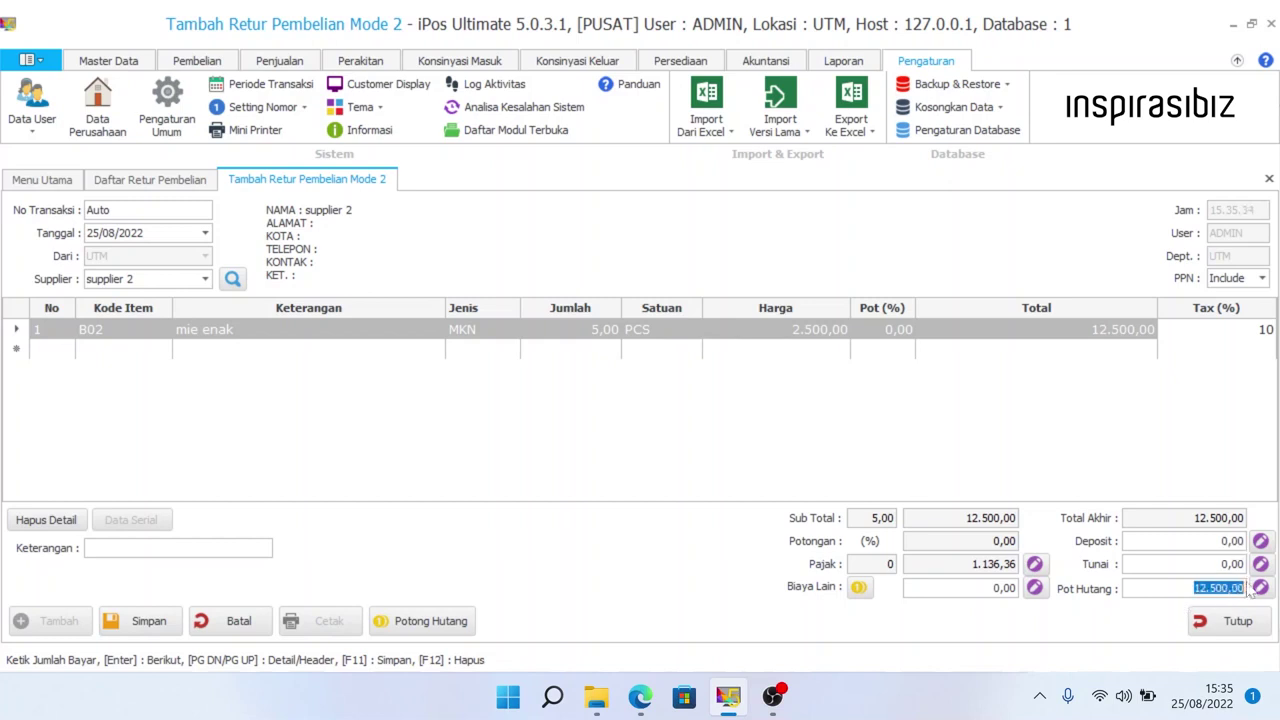
key(Return)
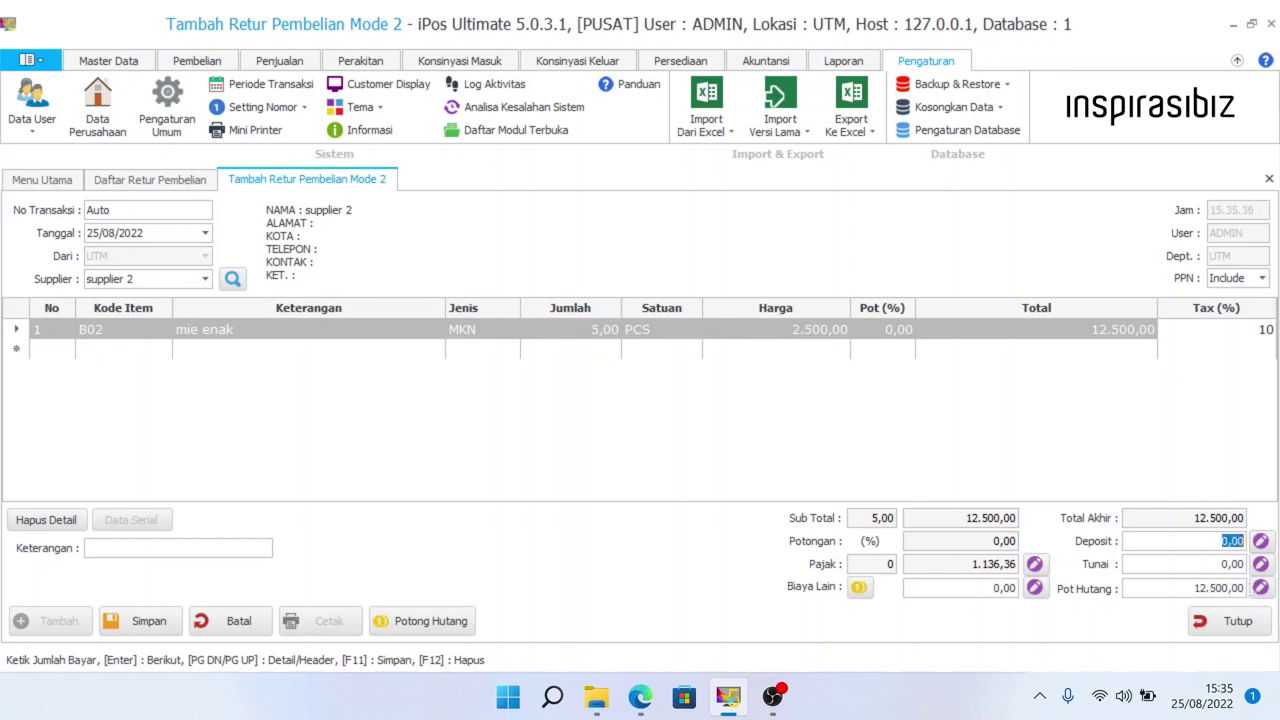
key(Return)
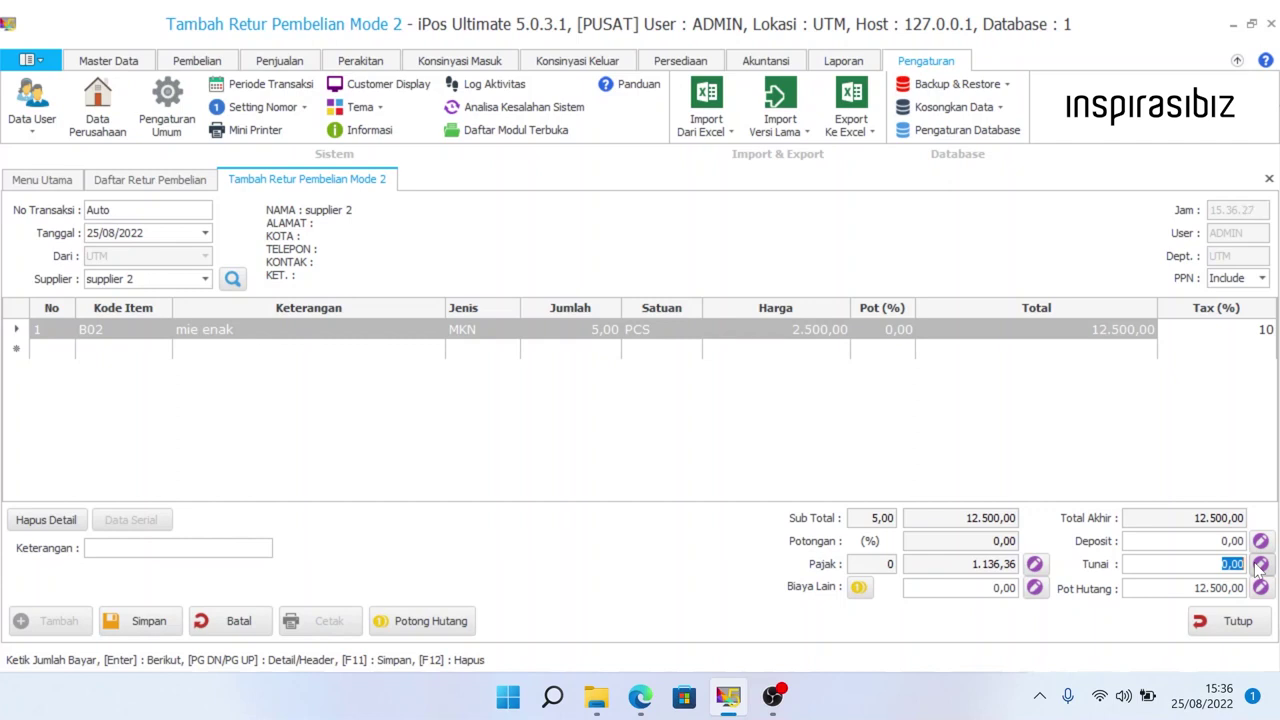
key(Return)
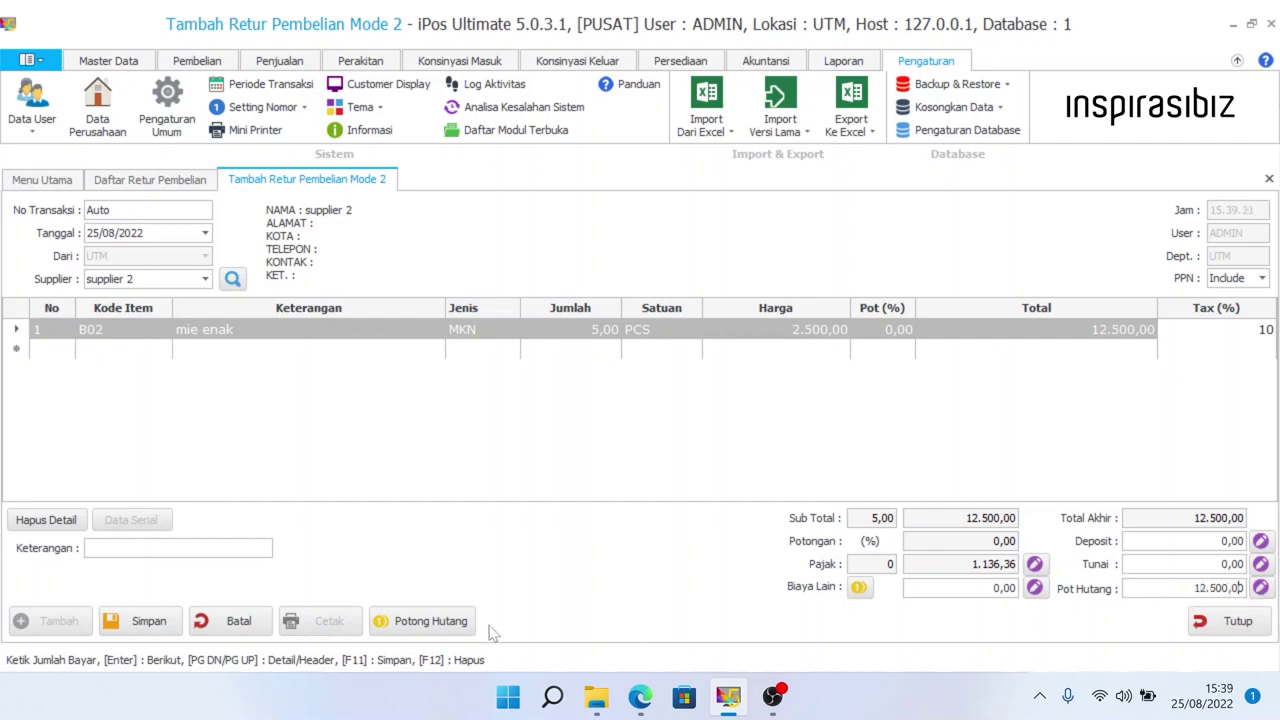
click(447, 624)
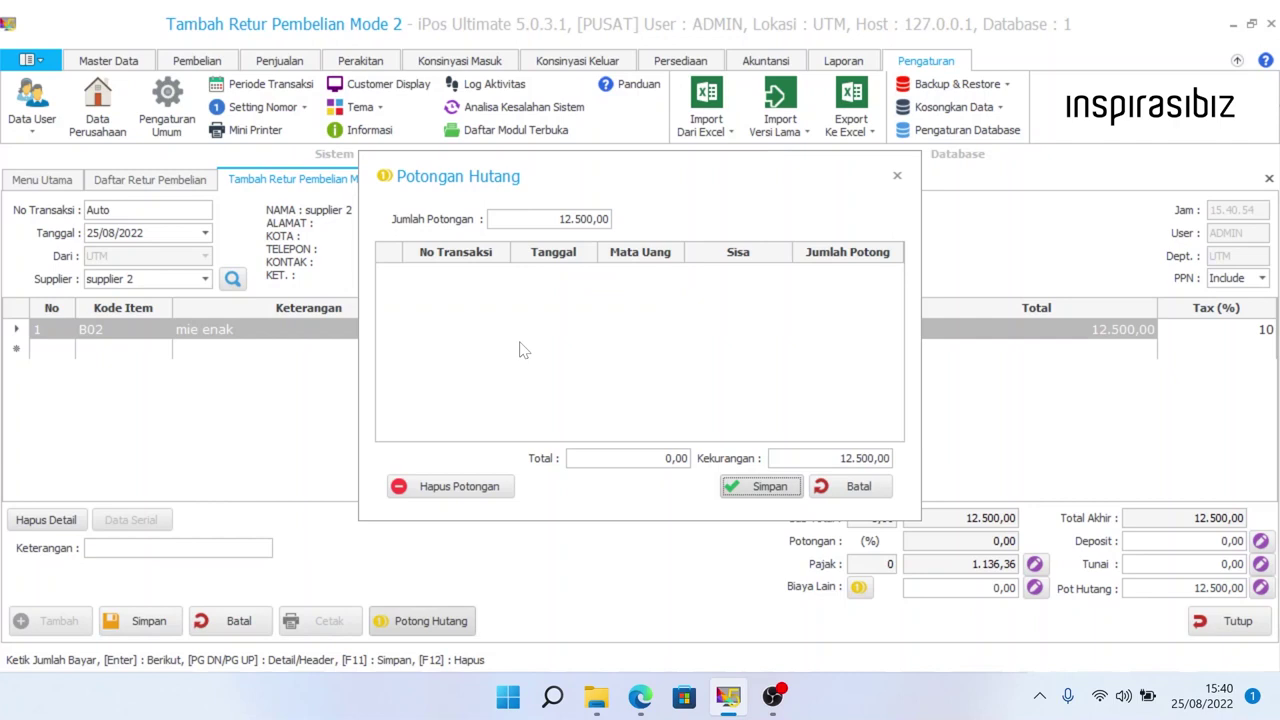
click(866, 489)
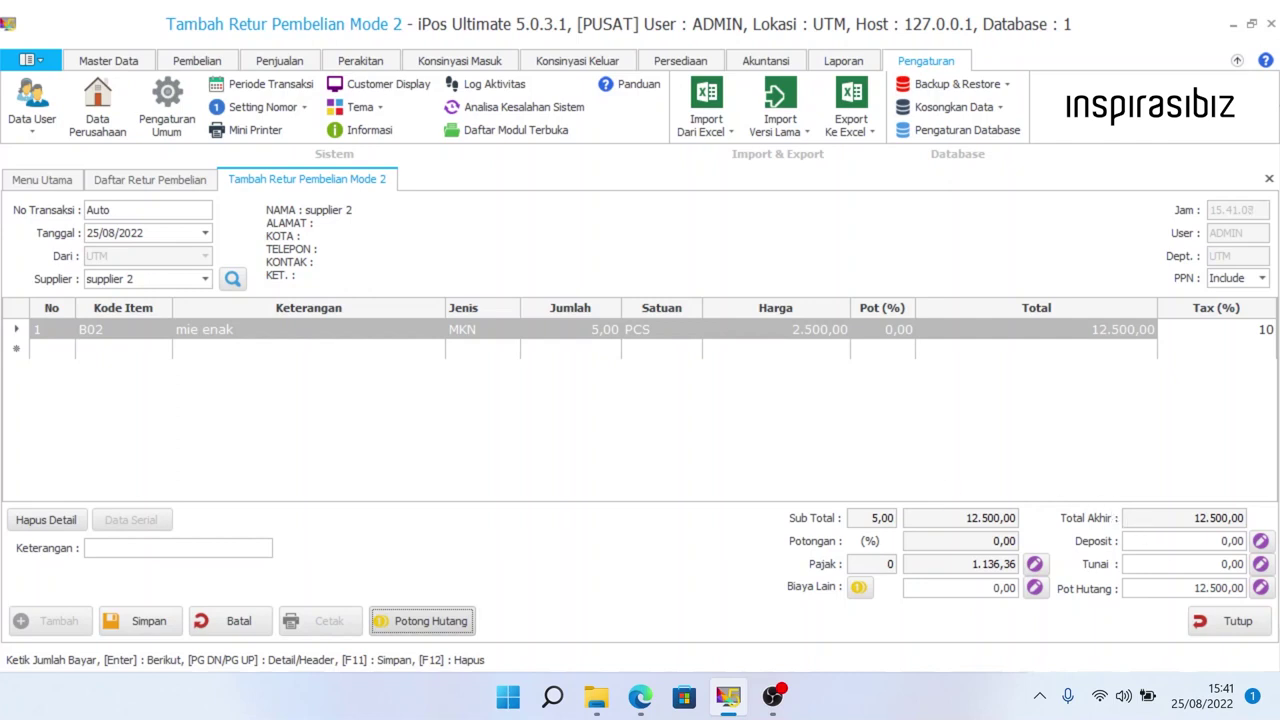
Enter 12500 as the Tunai payment for the purchase return.
click(1222, 564)
double_click(1222, 564)
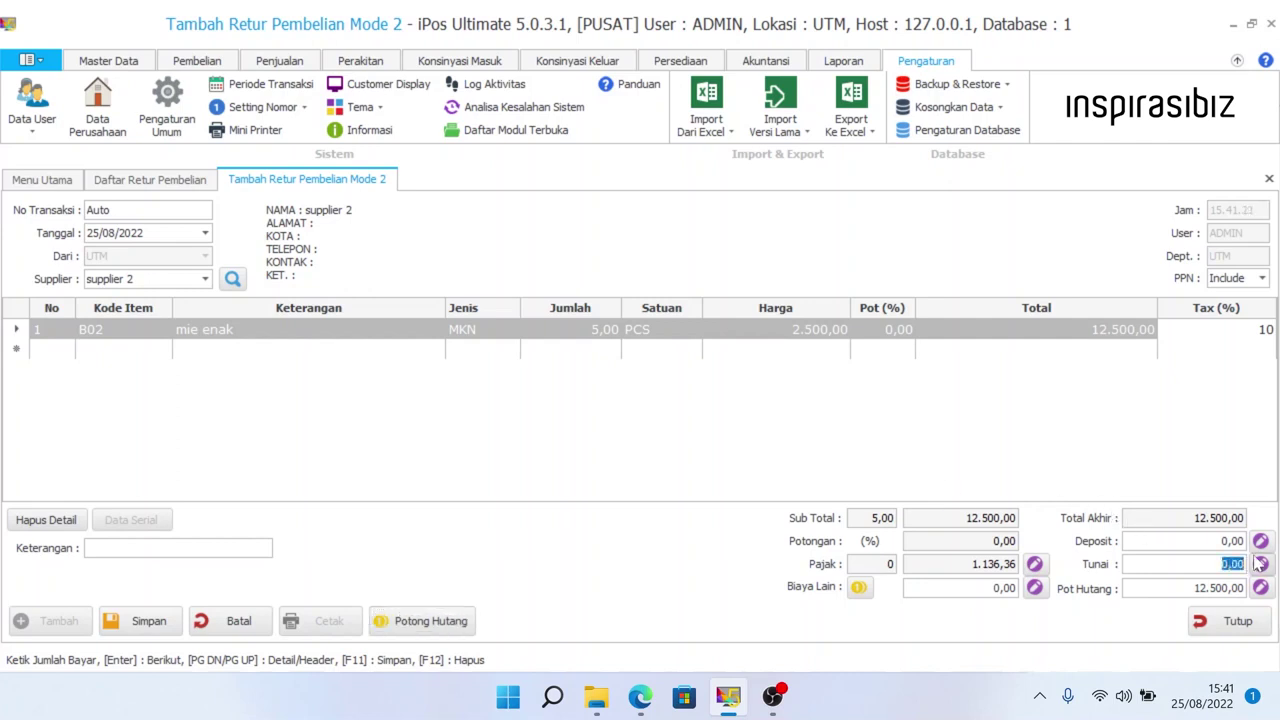
text(12500)
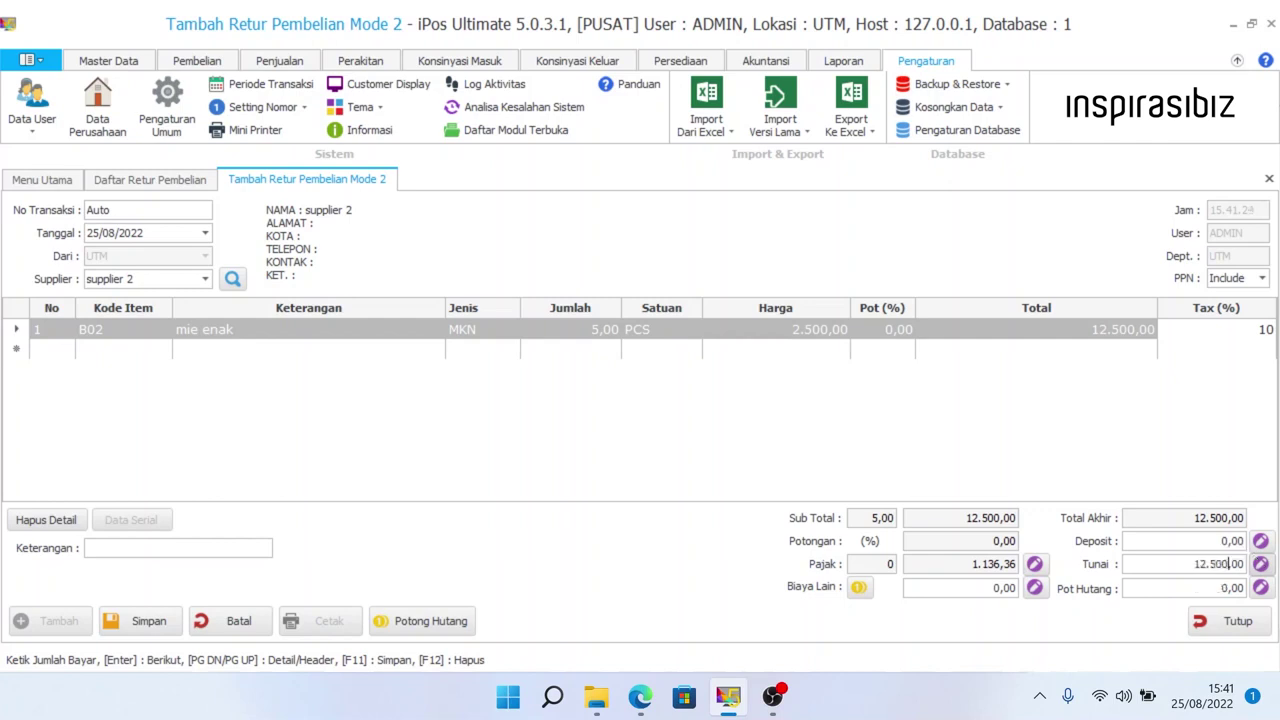
click(1235, 476)
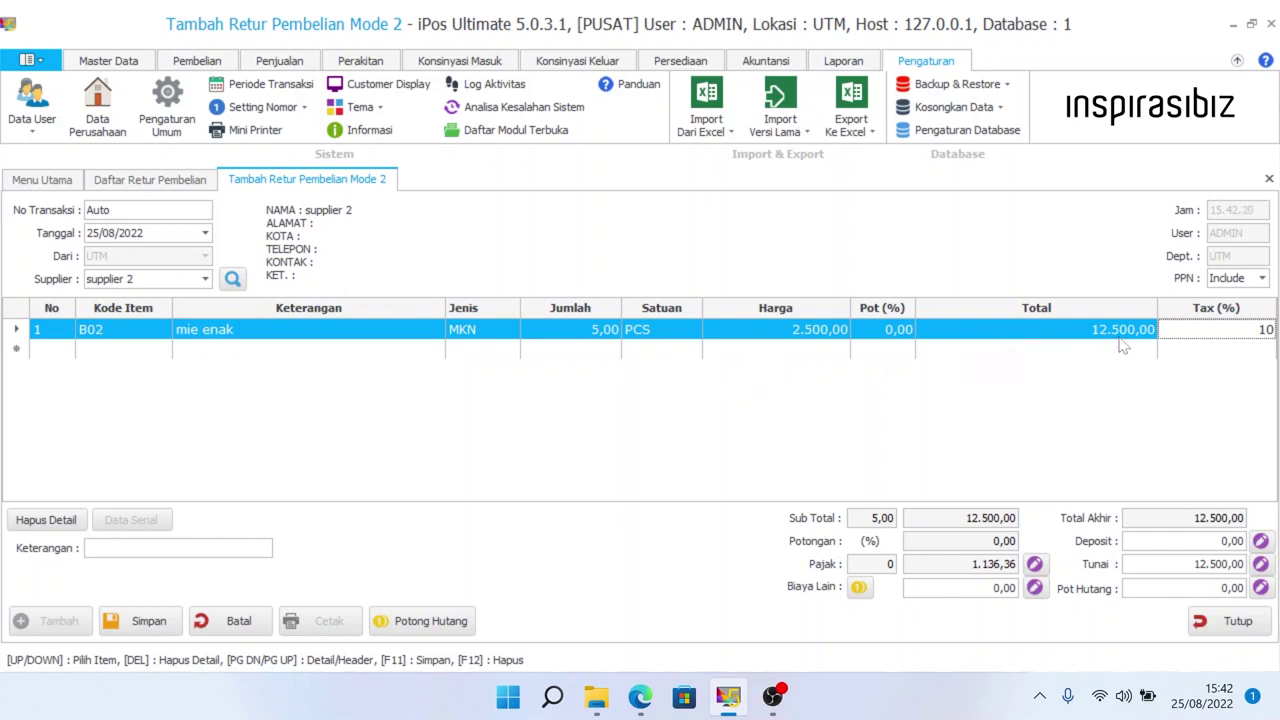
Set the mie enak row's Tax (%) to 11 and save the purchase return.
click(1198, 335)
text(11)
key(Return)
click(148, 621)
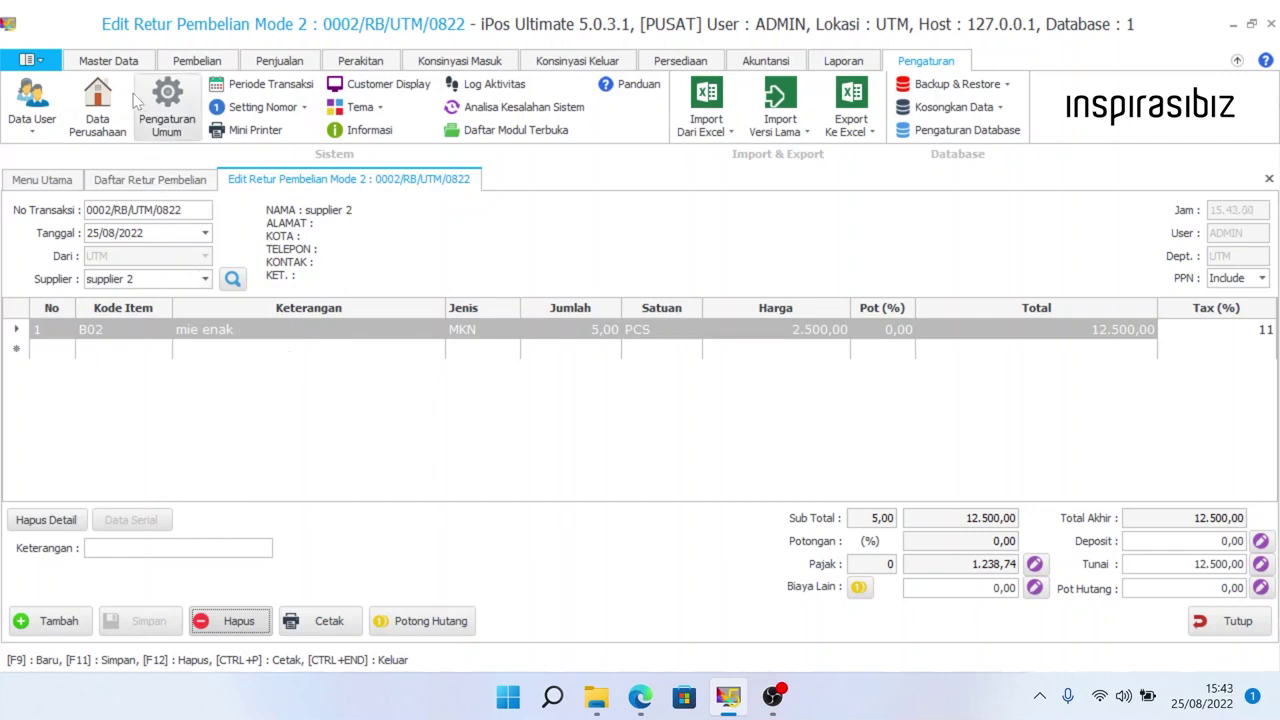
Look up the August 2022 Kartu Stok of item B02 mie enak in warehouse UTM and check its Retur Beli entry.
click(110, 61)
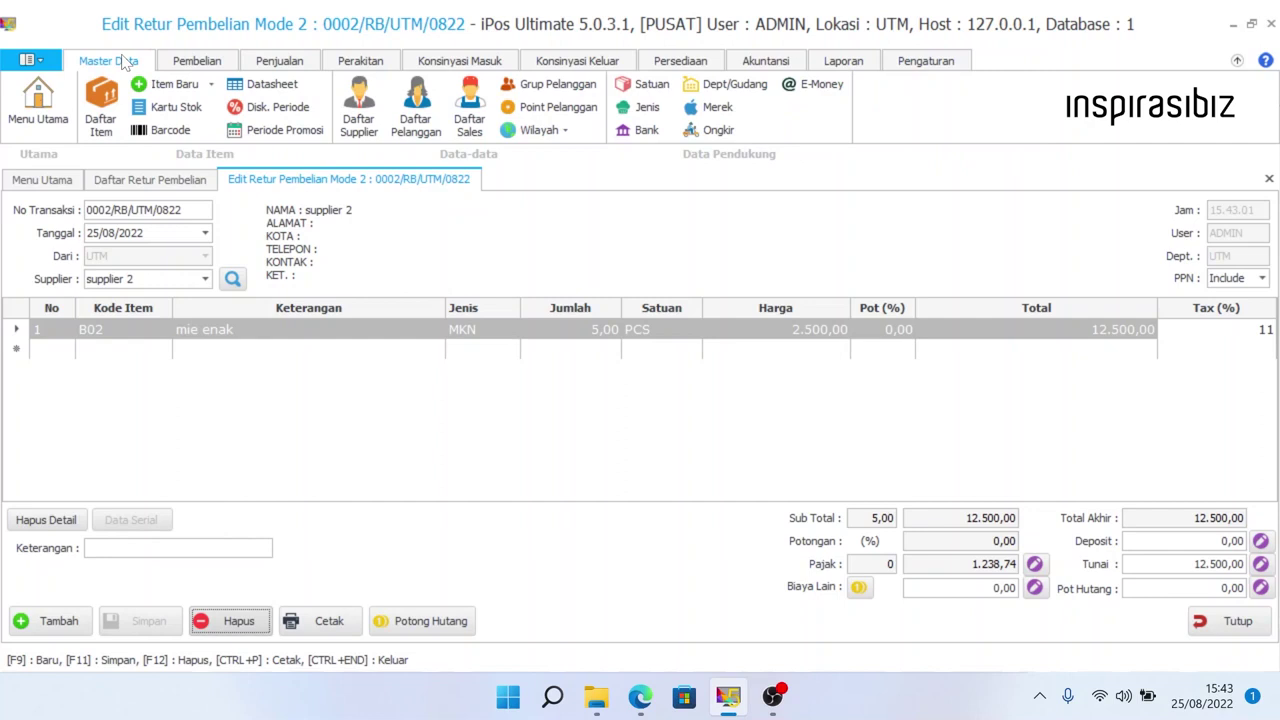
click(168, 107)
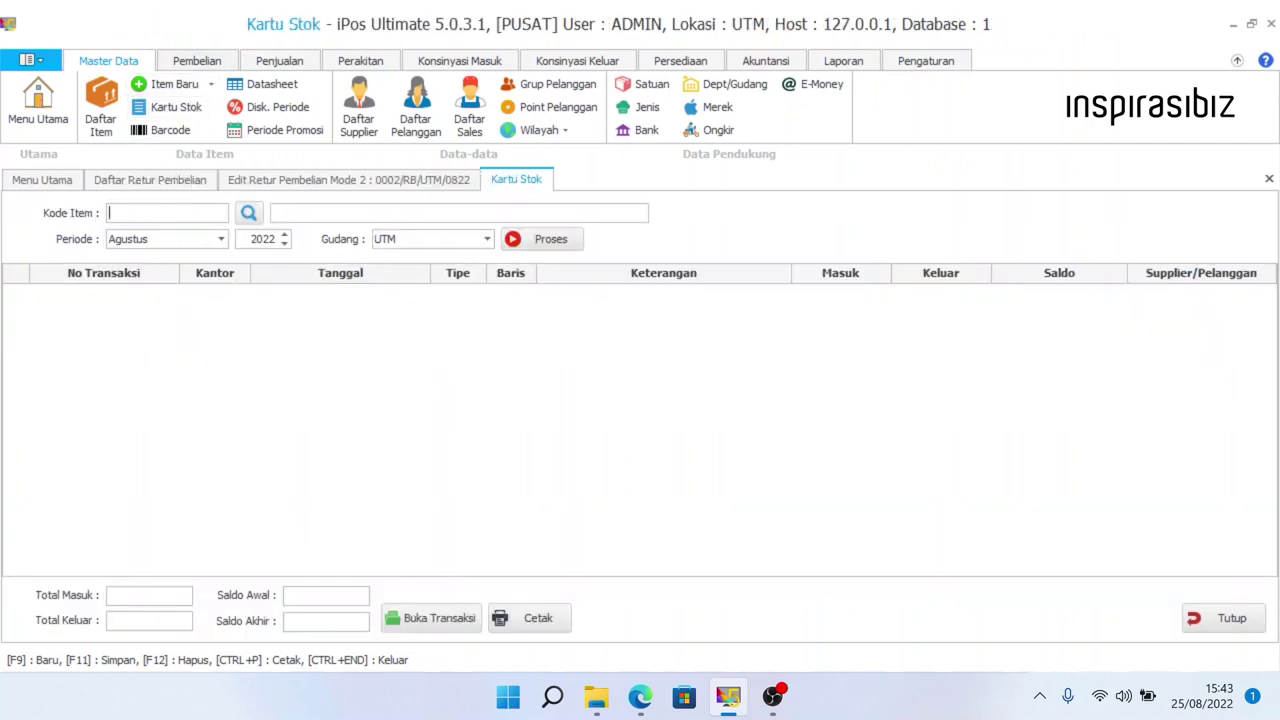
text(mie)
key(Return)
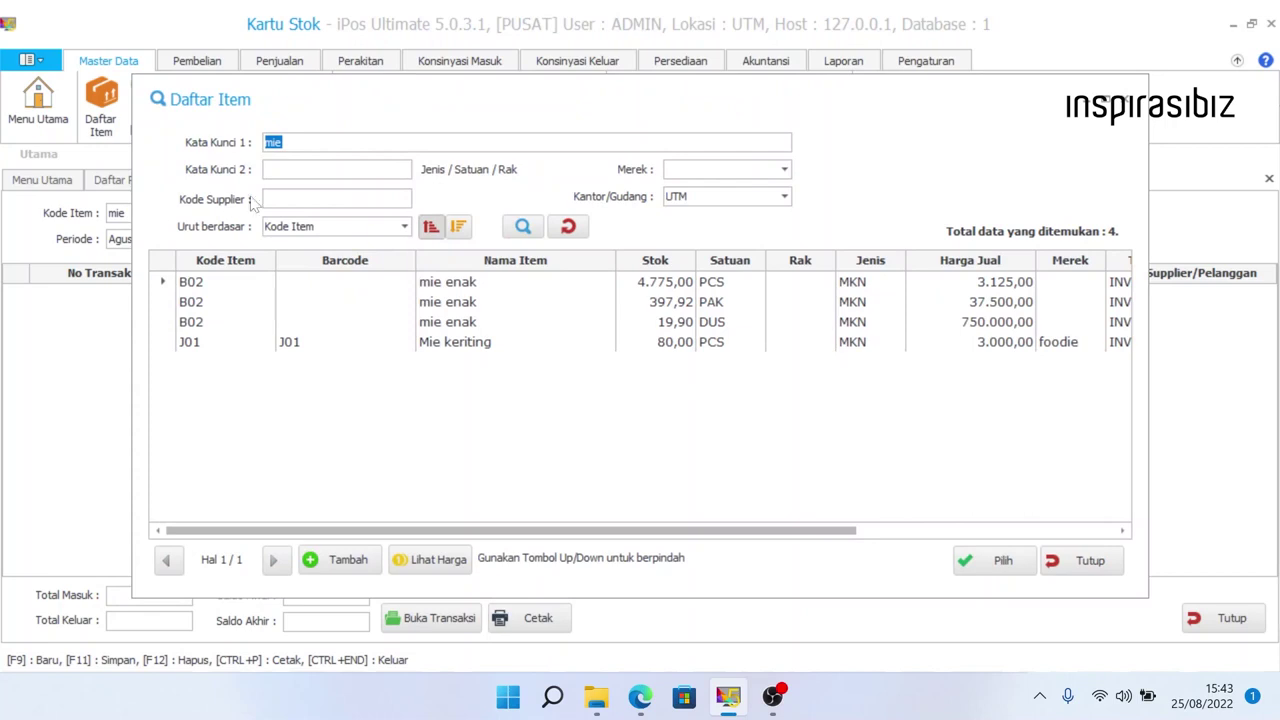
double_click(506, 284)
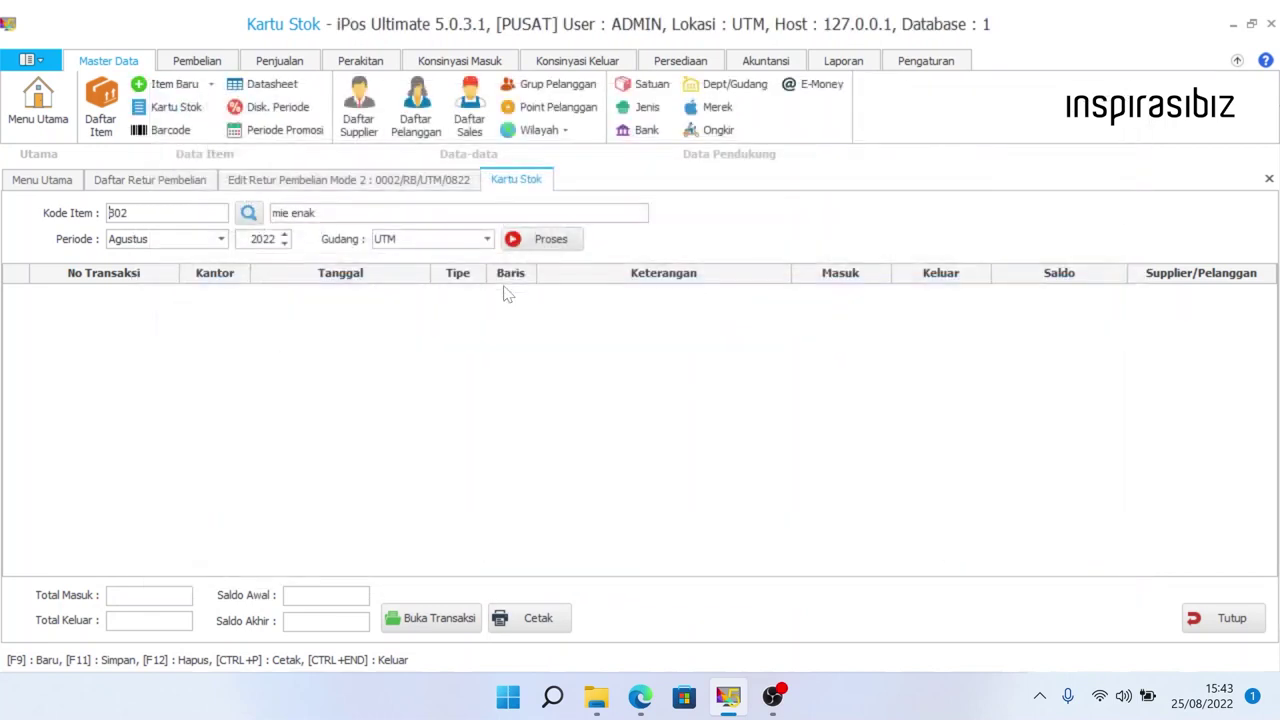
click(556, 244)
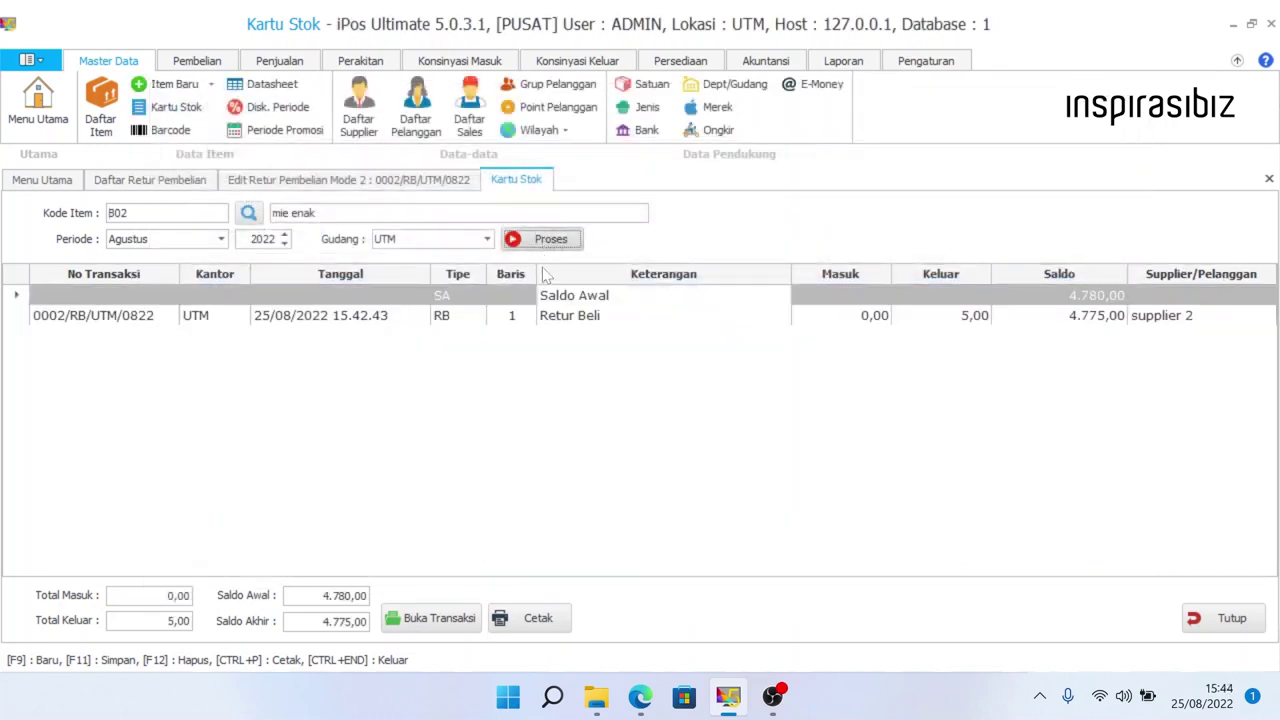
click(545, 320)
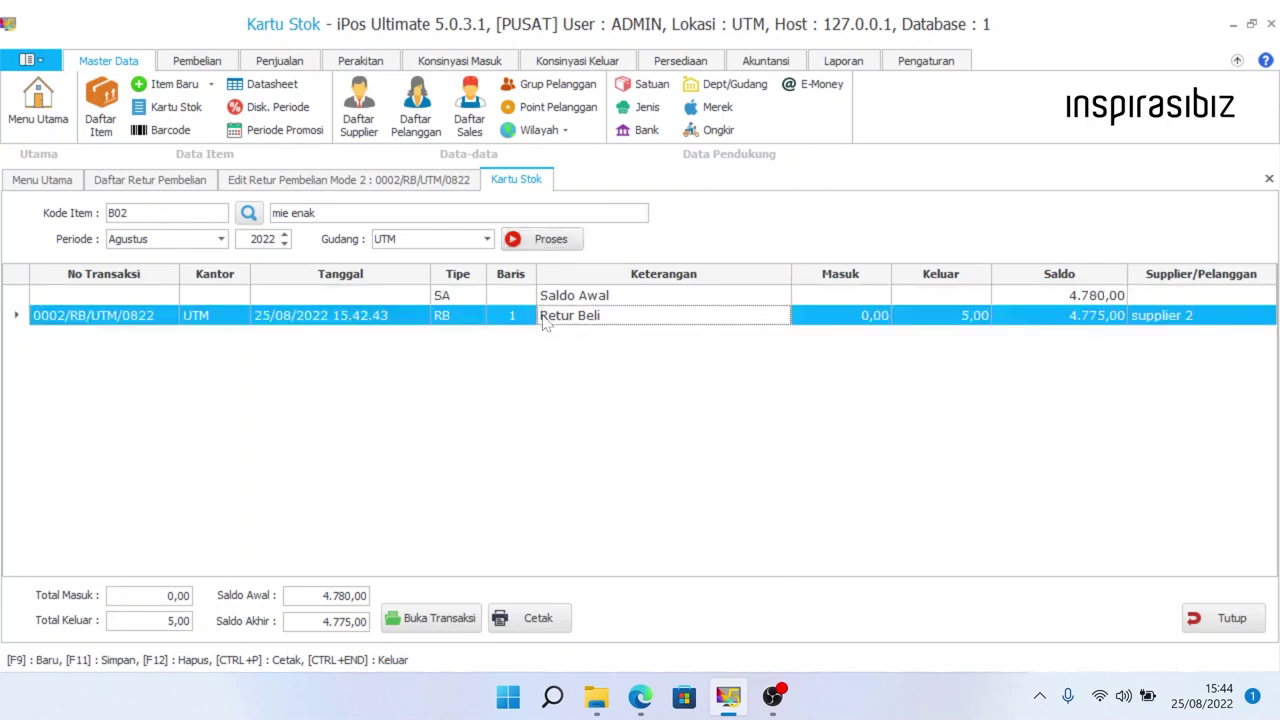